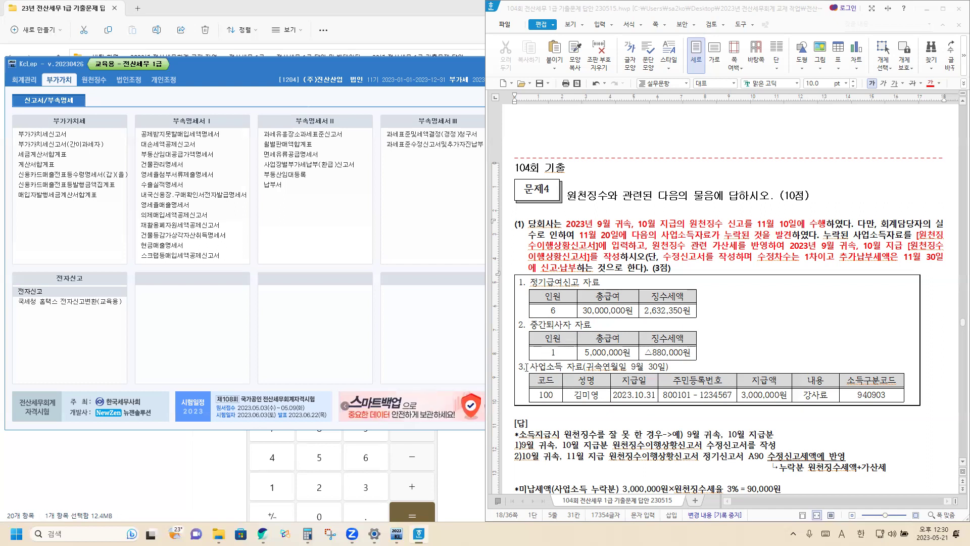
Scroll the Hangul document down to the [답] answer showing 90,000원 unpaid tax and its penalties.
{"action": "scroll", "coordinate": [560, 380], "scroll_direction": "down", "scroll_amount": 2}
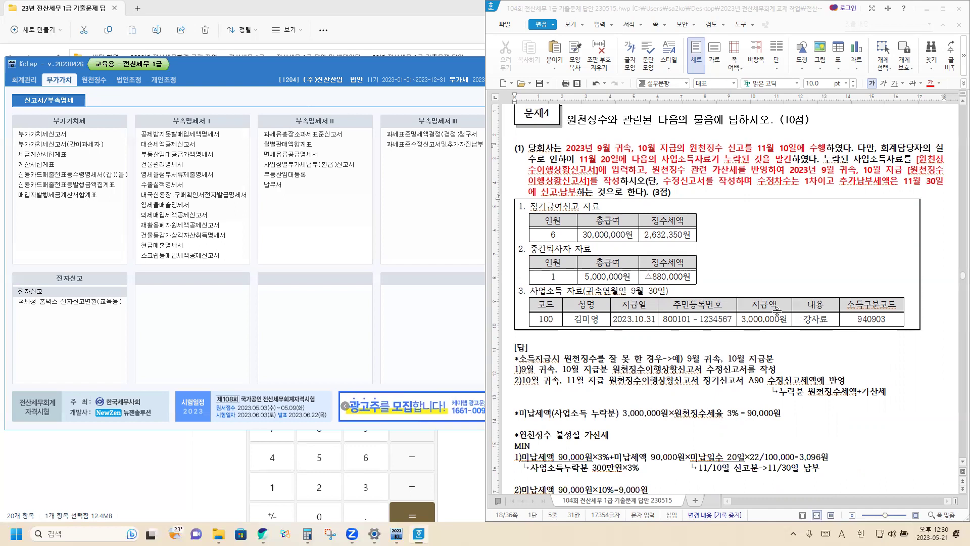
{"action": "scroll", "coordinate": [590, 368], "scroll_direction": "down", "scroll_amount": 1}
{"action": "scroll", "coordinate": [590, 368], "scroll_direction": "down", "scroll_amount": 1}
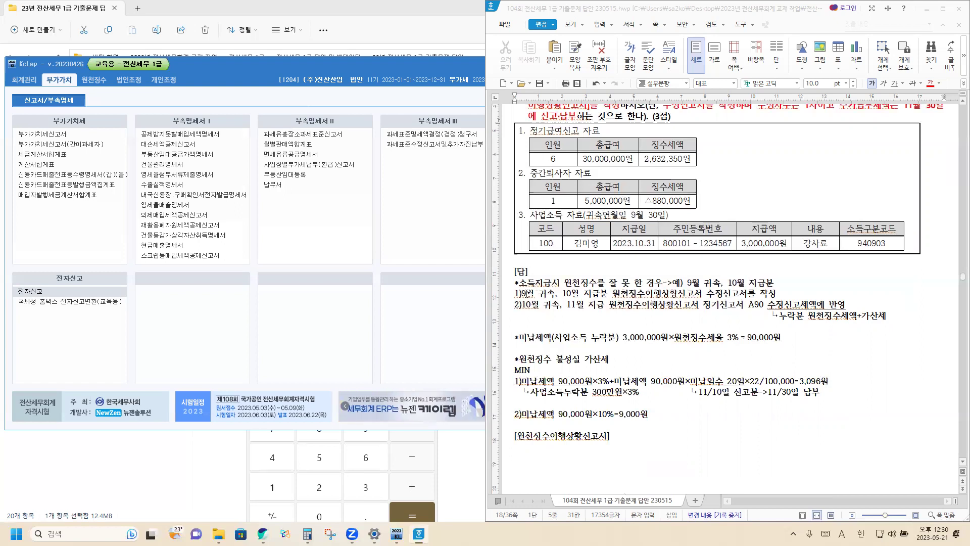
Insert ': 수입금액' before 3,000,000 in the 미납세액 line of the Hangul answer.
{"action": "left_click_drag", "start_coordinate": [515, 298], "coordinate": [766, 300]}
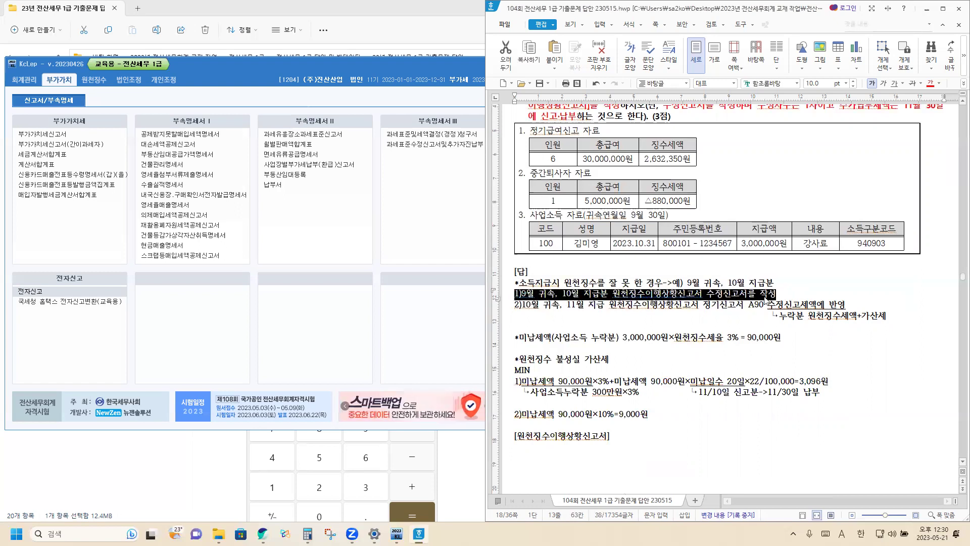
{"action": "left_click", "coordinate": [730, 319]}
{"action": "scroll", "coordinate": [730, 319], "scroll_direction": "down", "scroll_amount": 1}
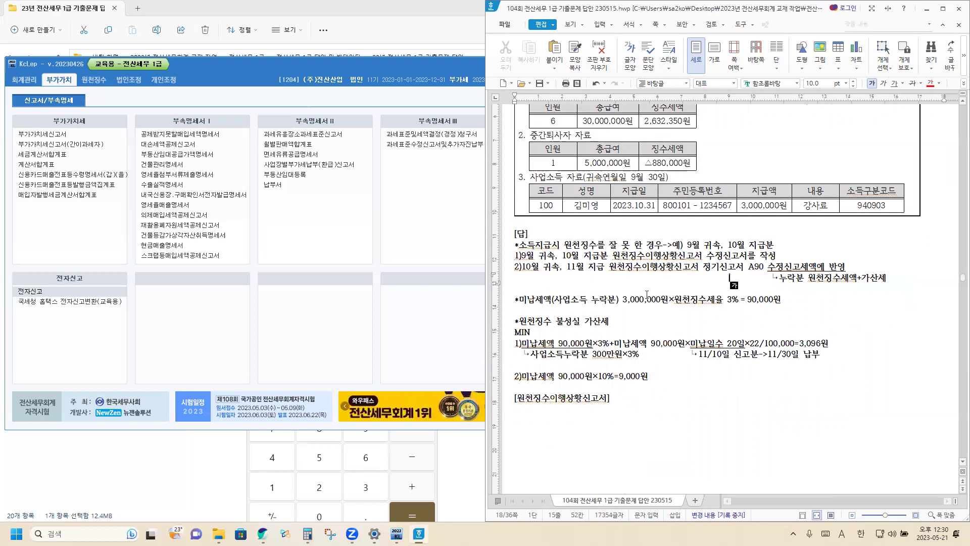
{"action": "left_click", "coordinate": [621, 300]}
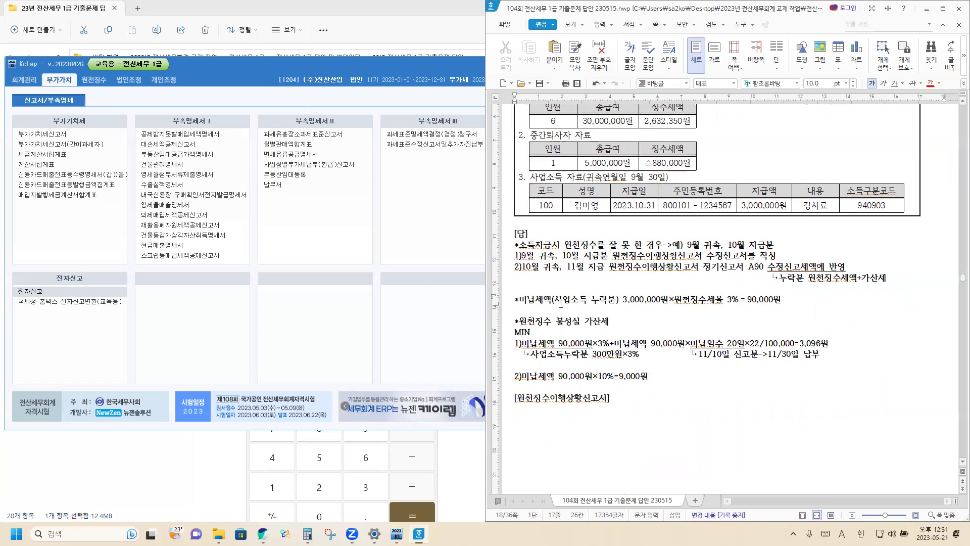
{"action": "type", "text": ": 수입금액"}
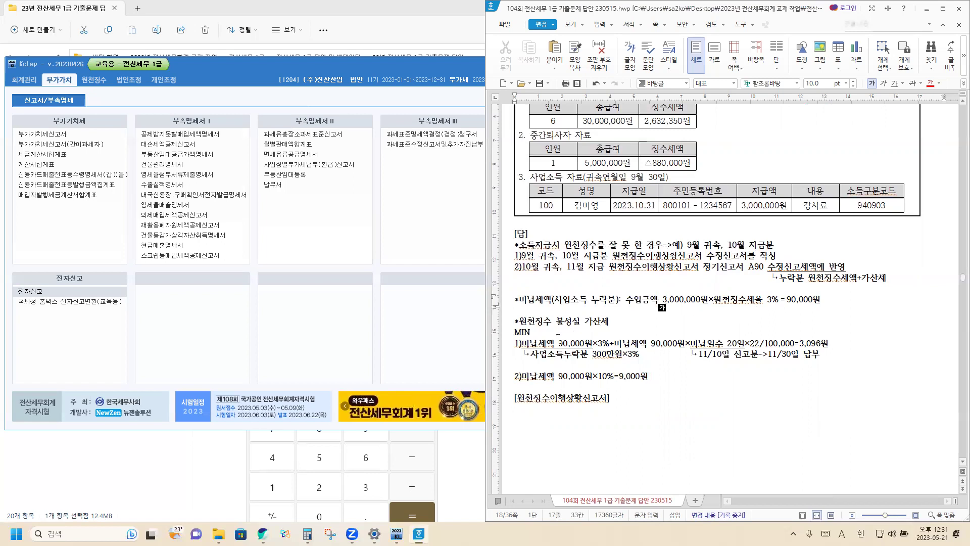
{"action": "scroll", "coordinate": [577, 329], "scroll_direction": "down", "scroll_amount": 1}
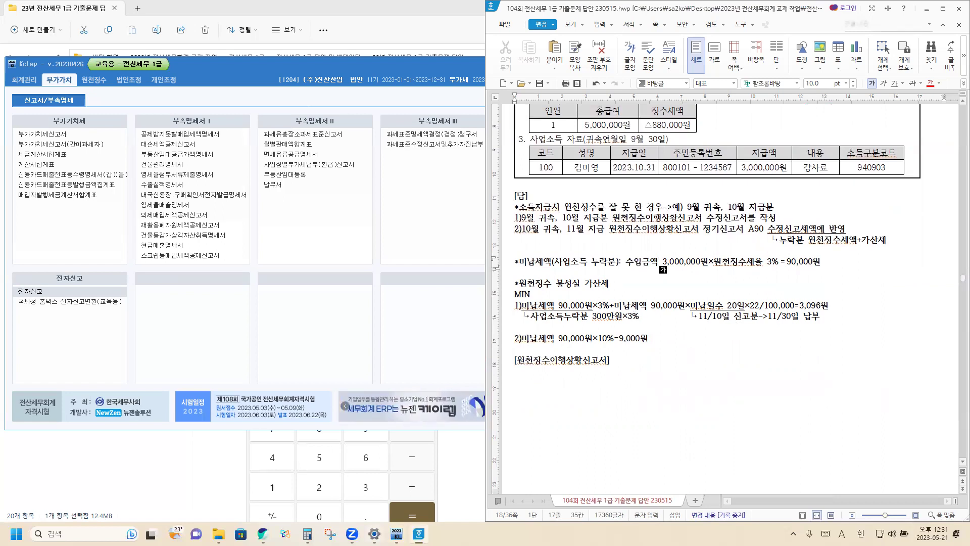
Calculate the daily surcharge 90,000 × 20 × 22 ÷ 100,000 = 396 in Calculator.
{"action": "left_click", "coordinate": [320, 430]}
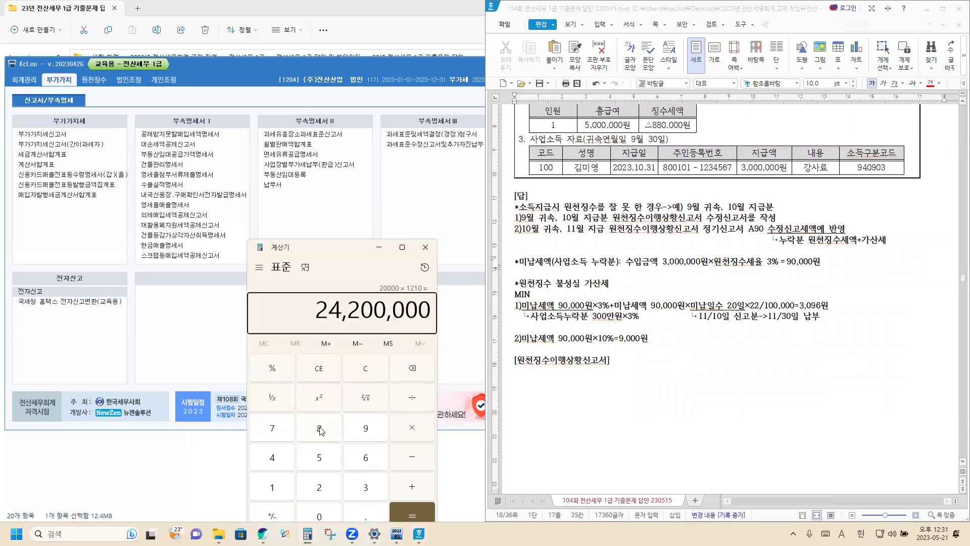
{"action": "type", "text": "90000*20"}
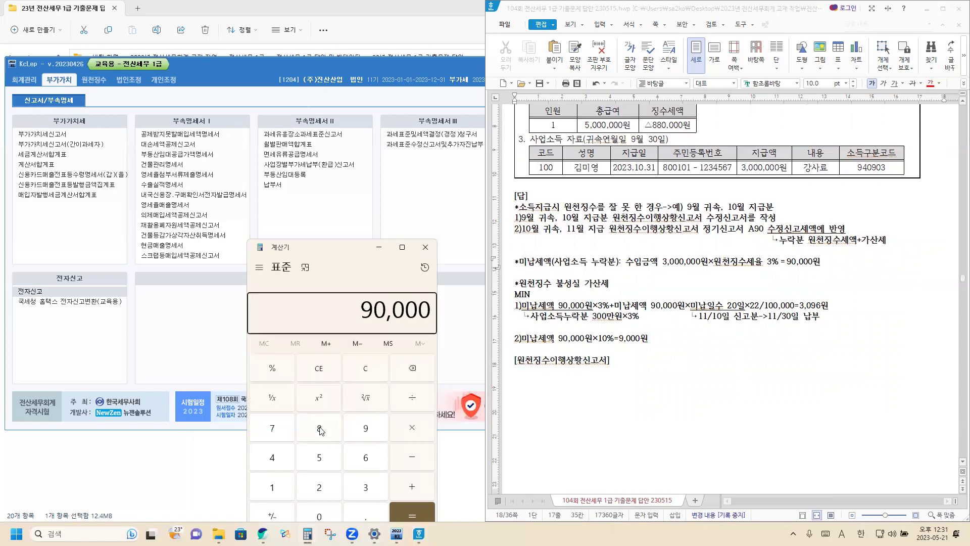
{"action": "type", "text": "*22/1"}
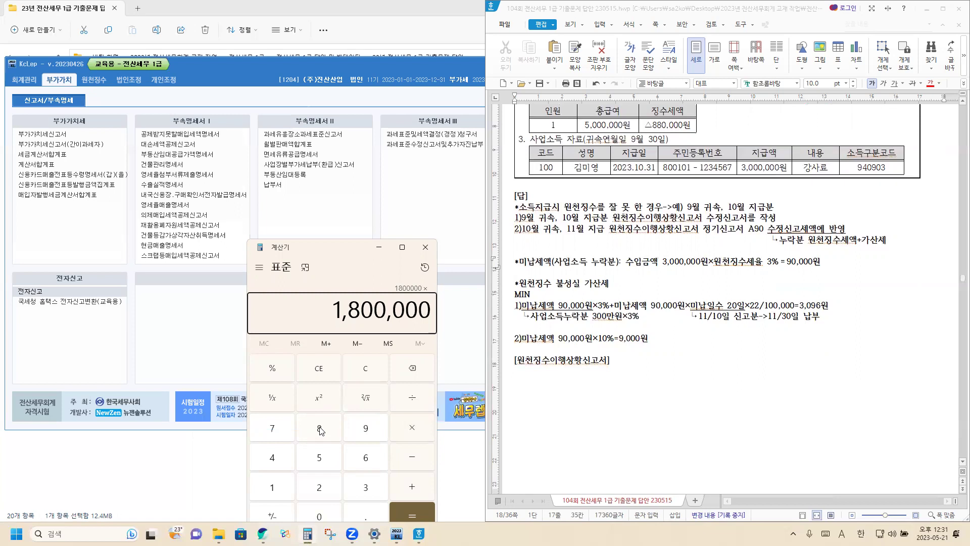
{"action": "type", "text": "00000"}
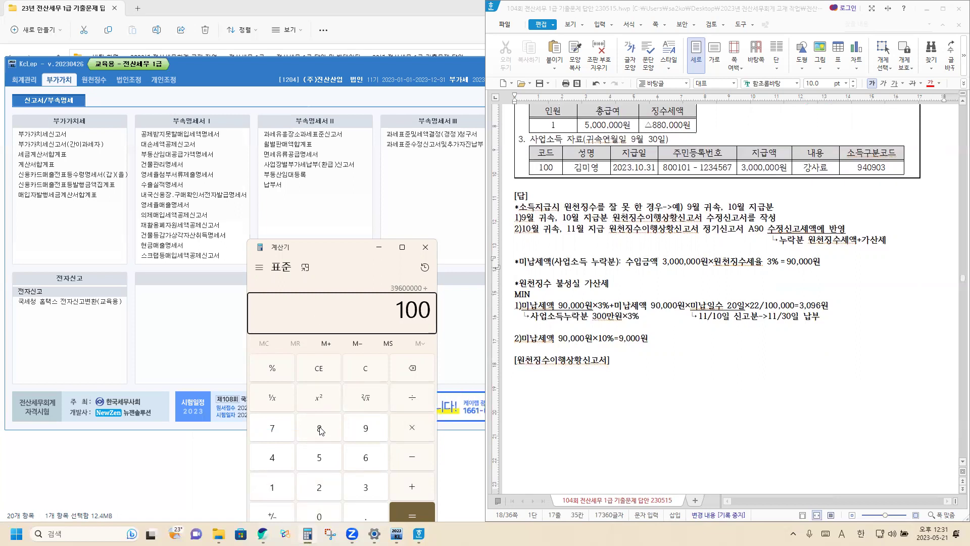
{"action": "key", "text": "Return"}
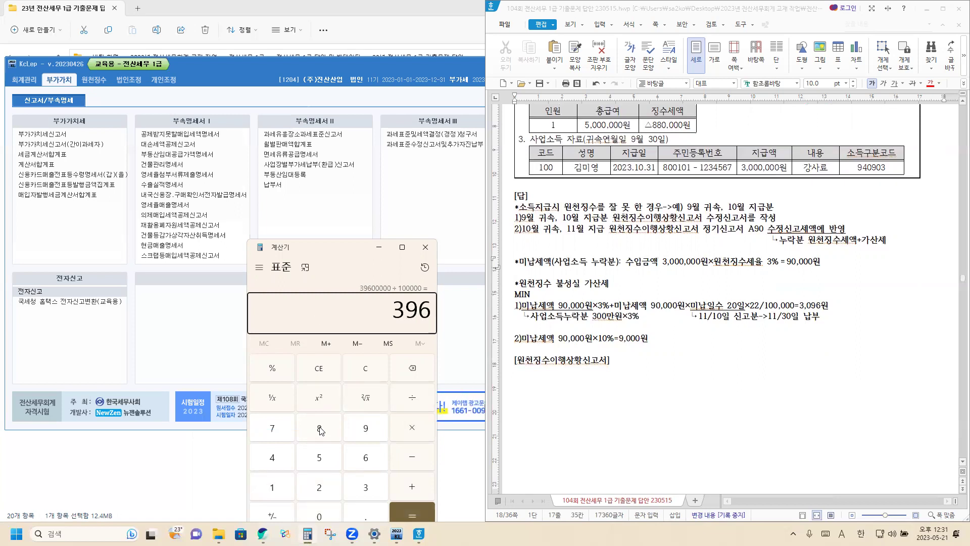
Calculate 90,000 × 0.03 = 2,700, redoing it after a mistaken addition.
{"action": "left_click", "coordinate": [365, 373]}
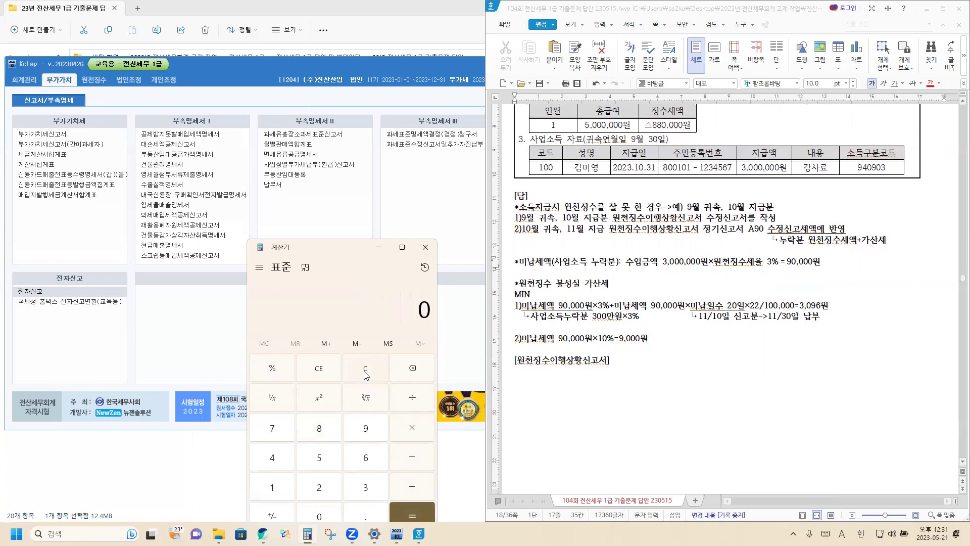
{"action": "type", "text": "900000"}
{"action": "key", "text": "plus"}
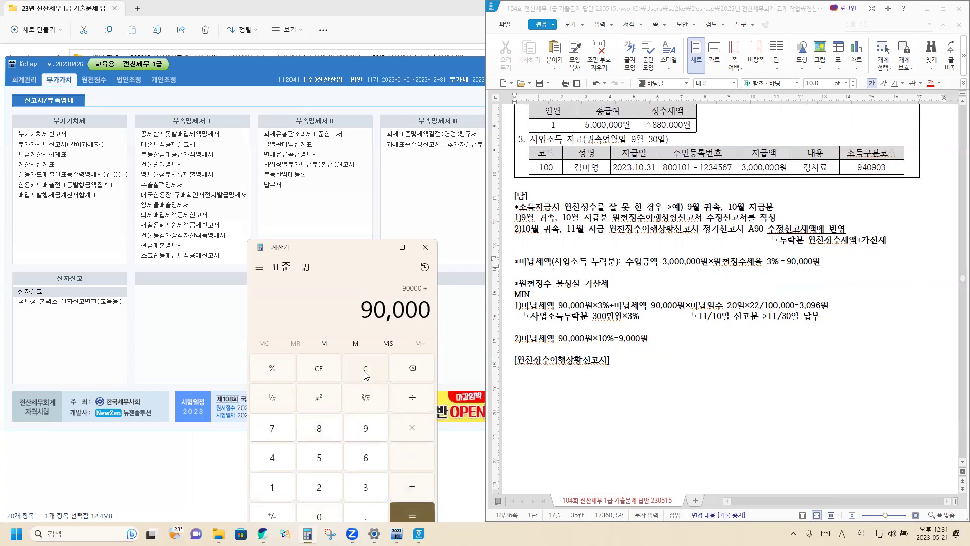
{"action": "type", "text": "0.0"}
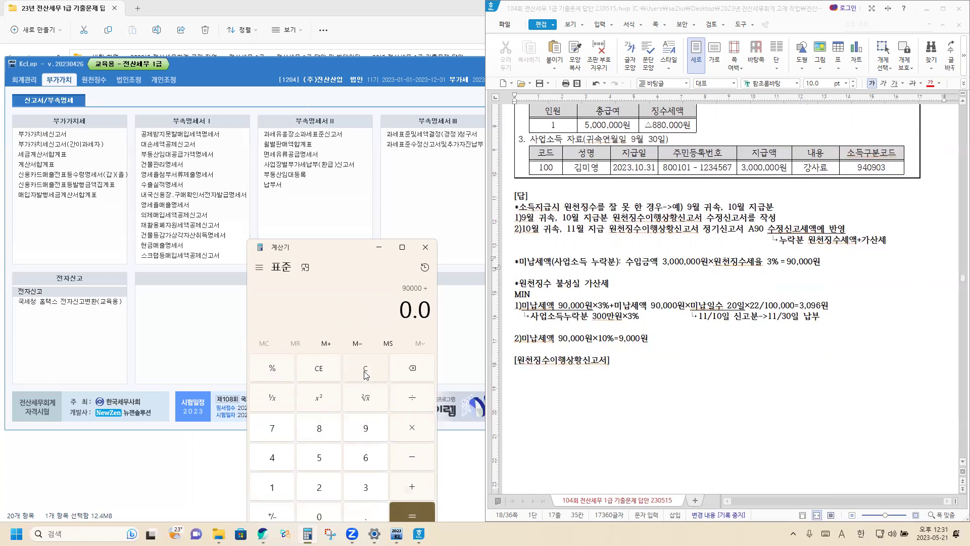
{"action": "type", "text": "3"}
{"action": "key", "text": "Return"}
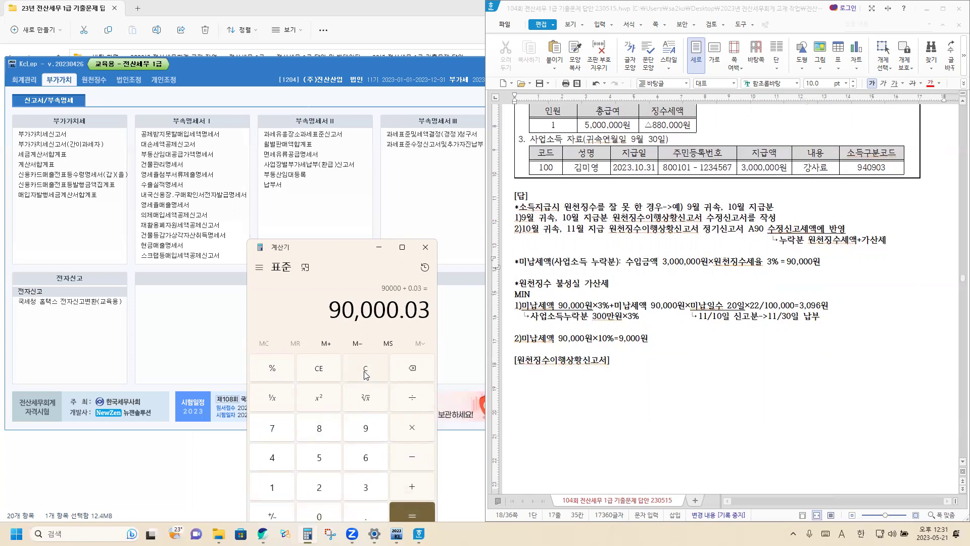
{"action": "left_click", "coordinate": [361, 379]}
{"action": "type", "text": "90000"}
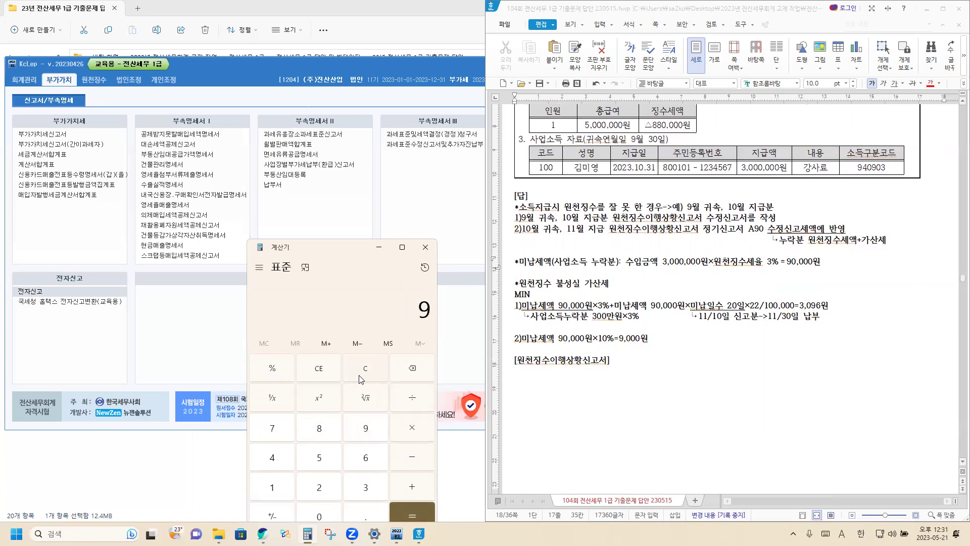
{"action": "key", "text": "asterisk"}
{"action": "type", "text": "0.03"}
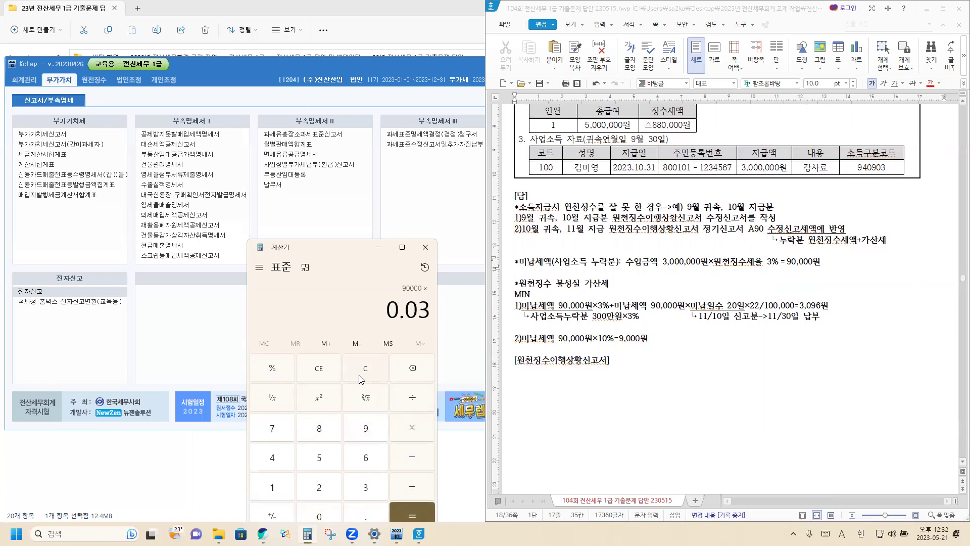
{"action": "key", "text": "Return"}
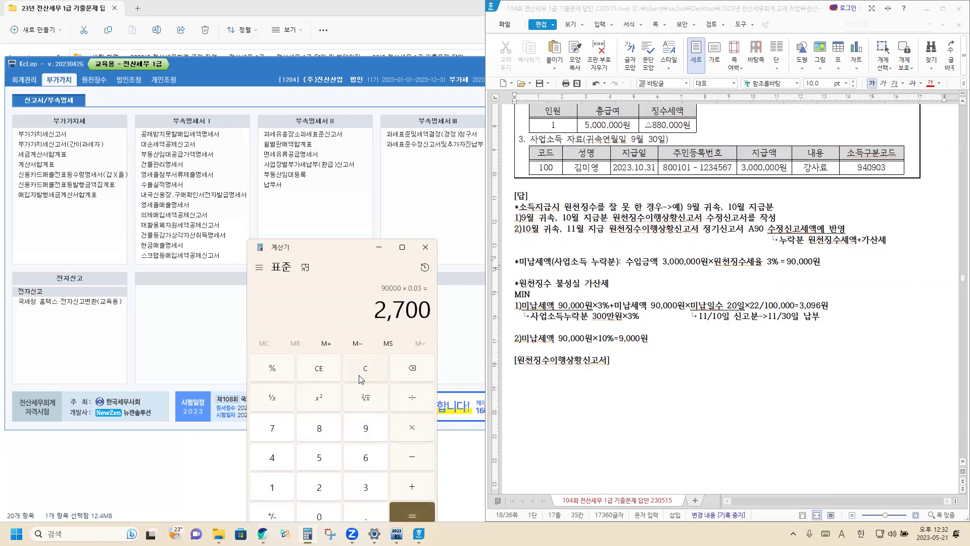
Recalculate 90,000 × 20 × 22 ÷ 100,000 to confirm 396.
{"action": "left_click", "coordinate": [361, 378]}
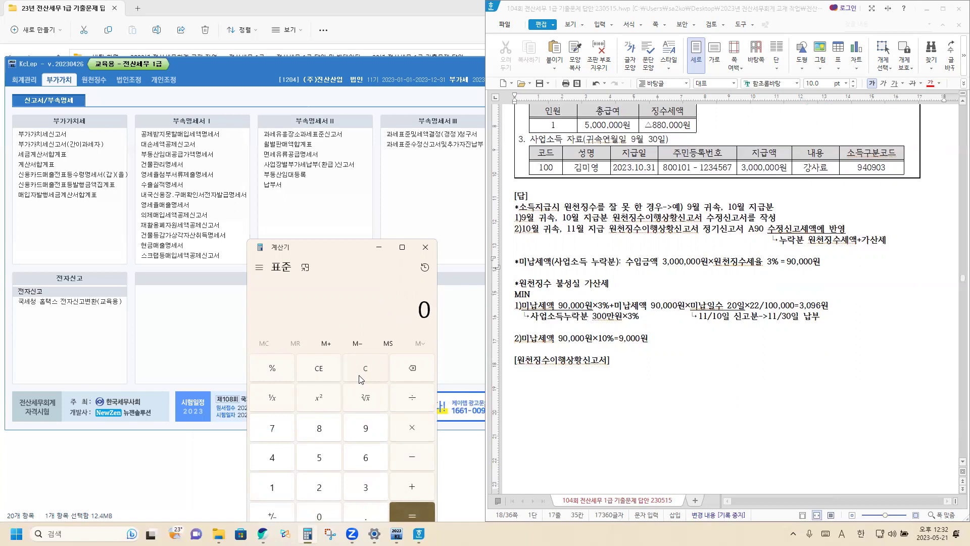
{"action": "type", "text": "90000*"}
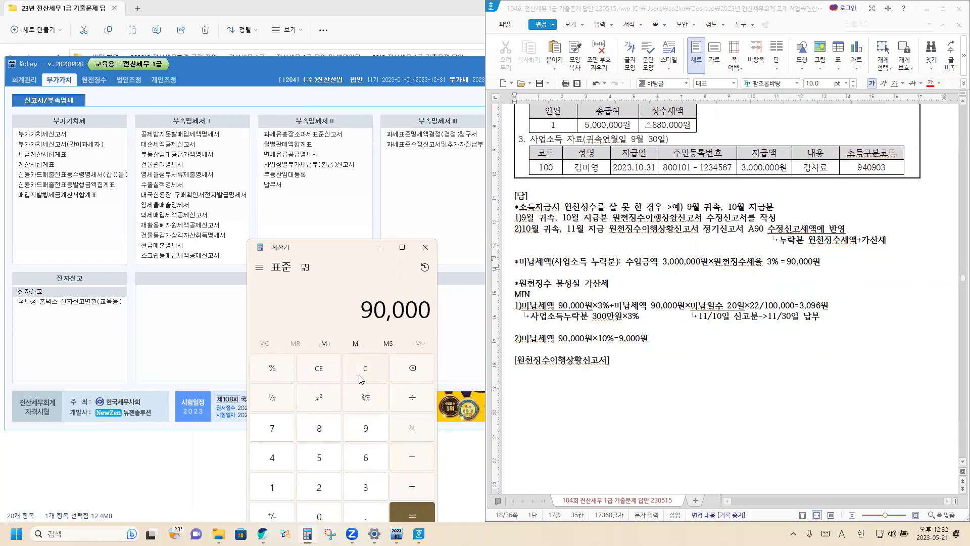
{"action": "type", "text": "20*22"}
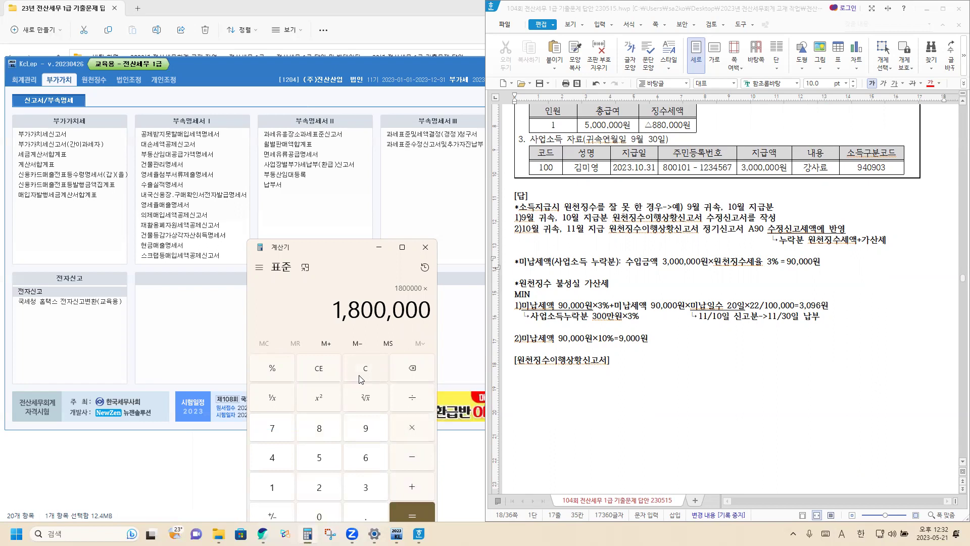
{"action": "type", "text": "/10000"}
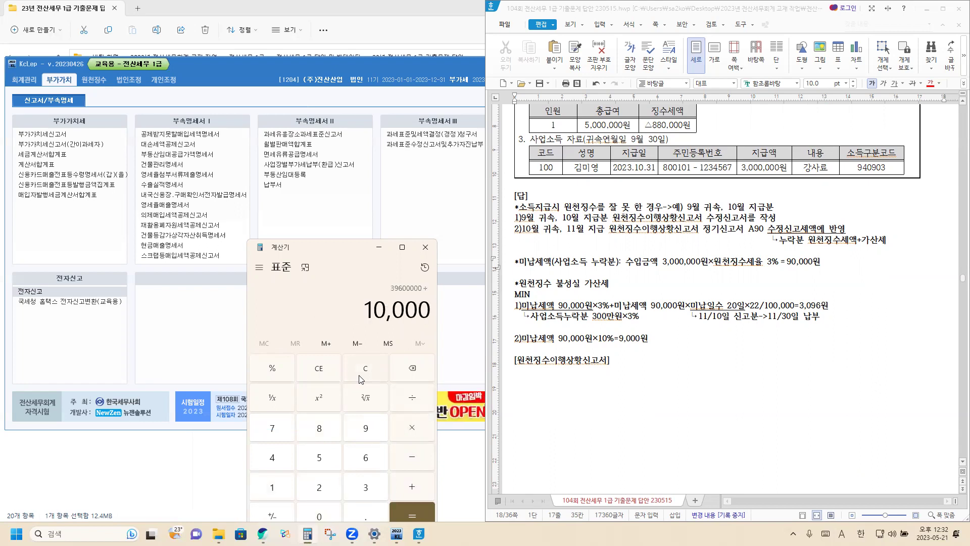
{"action": "type", "text": "0"}
{"action": "key", "text": "Return"}
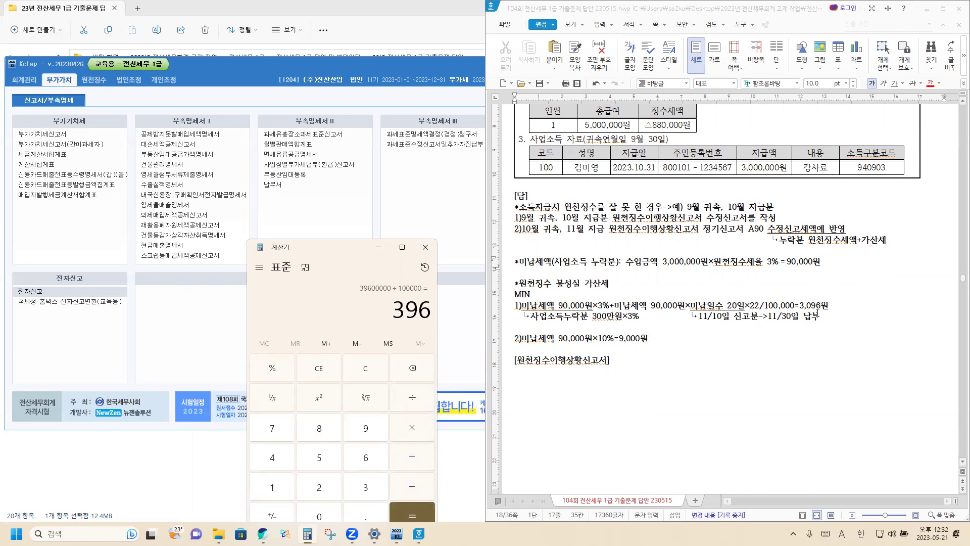
Close Calculator and open 원천징수이행상황신고서 from KcLep's 원천징수 section.
{"action": "left_click", "coordinate": [663, 346]}
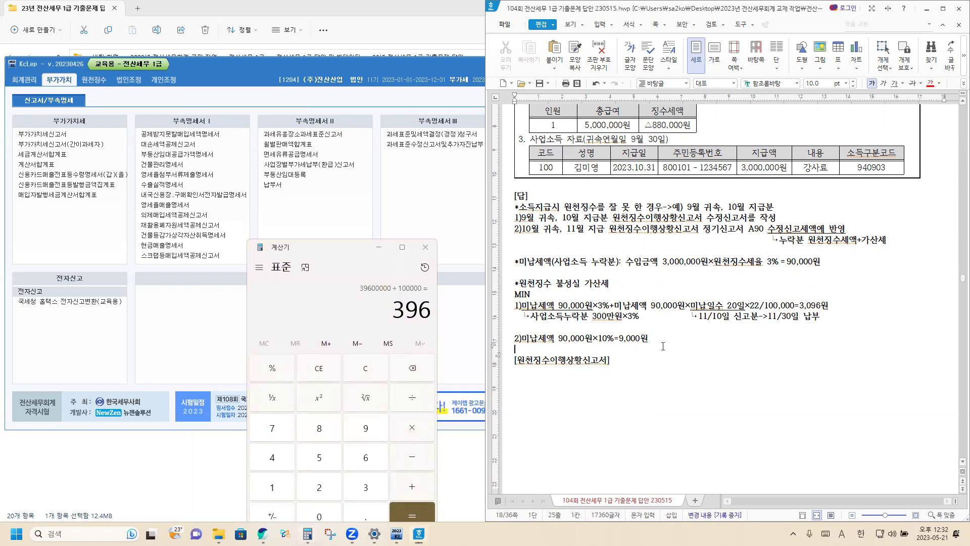
{"action": "left_click", "coordinate": [426, 248]}
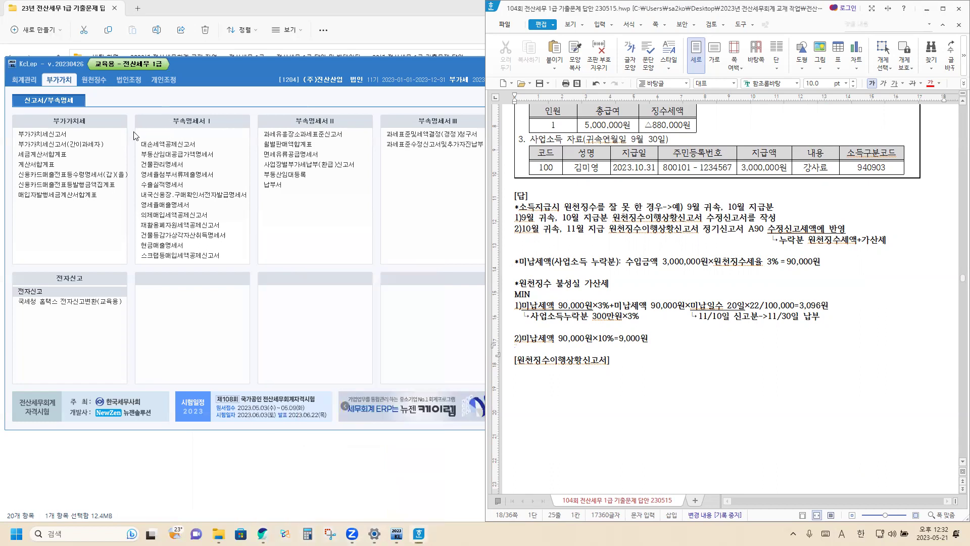
{"action": "left_click", "coordinate": [100, 84]}
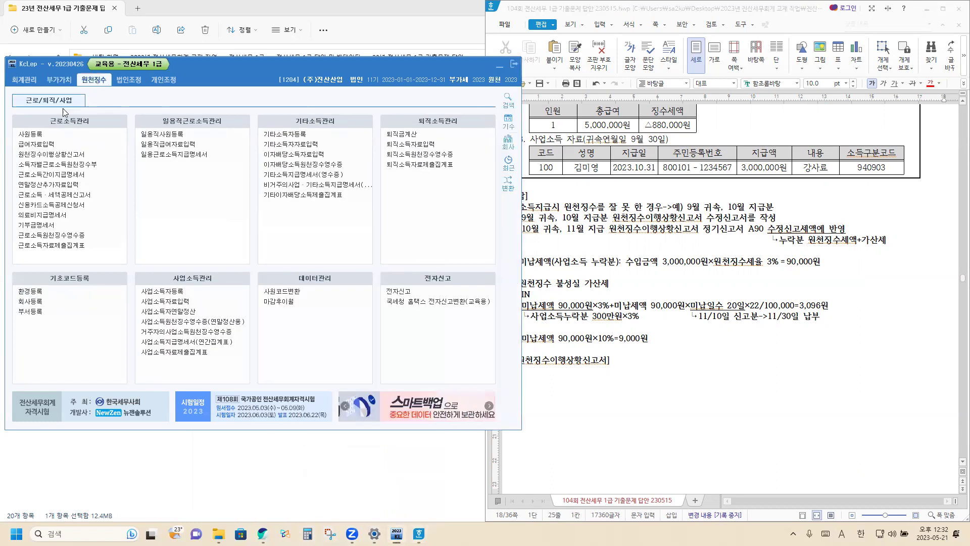
{"action": "left_click", "coordinate": [62, 155]}
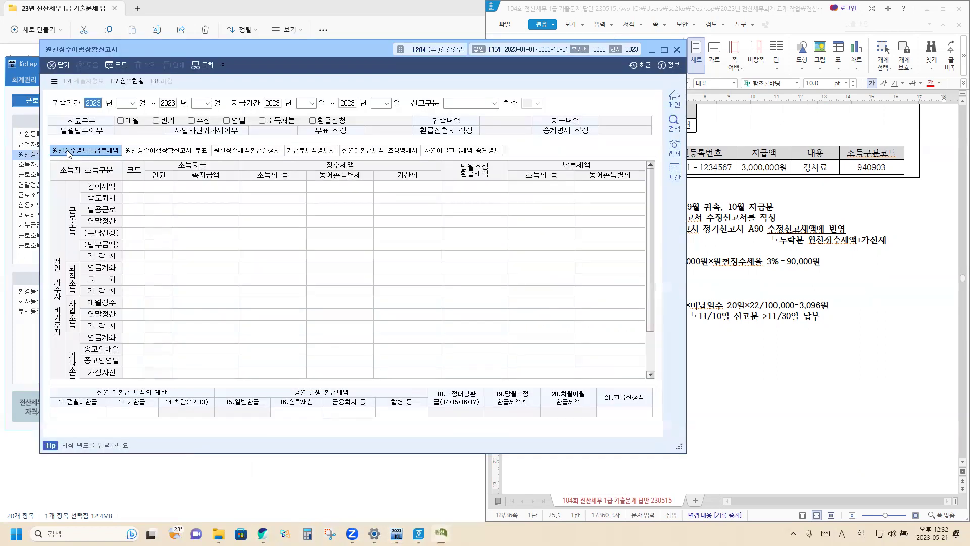
Set the attribution months to 09–09 and the payment months to 10–10.
{"action": "key", "text": "Return"}
{"action": "type", "text": "09"}
{"action": "key", "text": "Return"}
{"action": "key", "text": "Return"}
{"action": "type", "text": "09"}
{"action": "key", "text": "Return"}
{"action": "key", "text": "Return"}
{"action": "type", "text": "10"}
{"action": "key", "text": "Return"}
{"action": "key", "text": "Return"}
{"action": "type", "text": "10"}
{"action": "key", "text": "Return"}
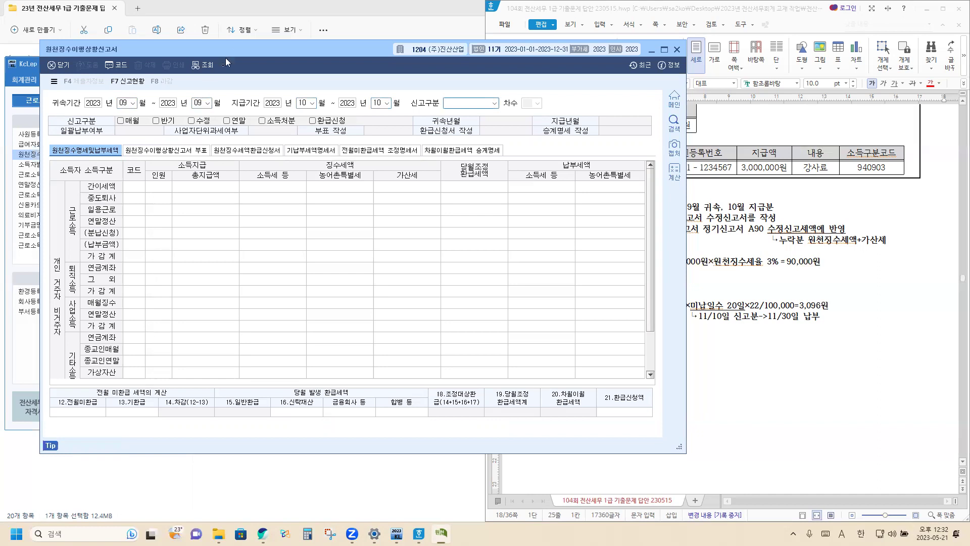
Load 2.수정신고 revision 1 and check the A01 figures of 30,000,000 and 2,632,350.
{"action": "left_click", "coordinate": [494, 104]}
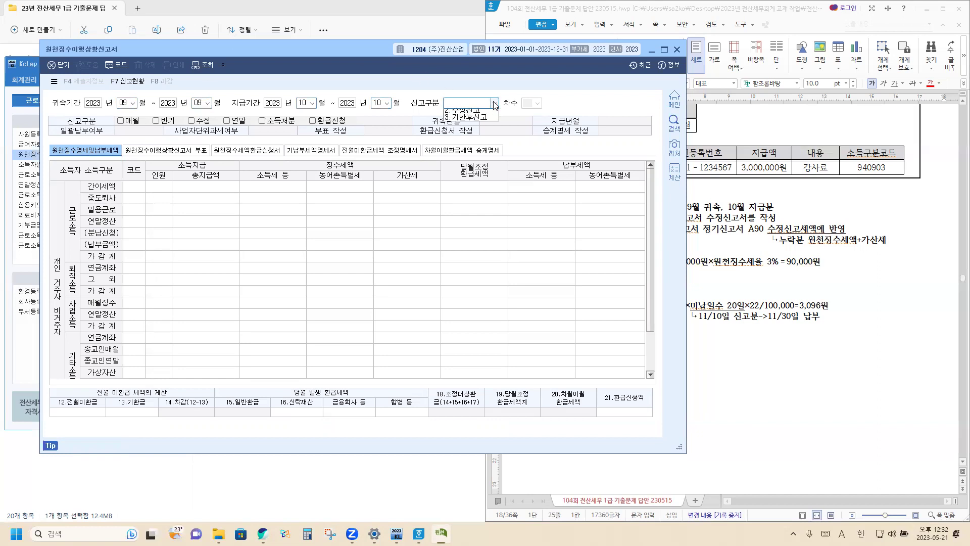
{"action": "left_click", "coordinate": [486, 123]}
{"action": "left_click", "coordinate": [537, 103]}
{"action": "left_click", "coordinate": [536, 116]}
{"action": "key", "text": "Return"}
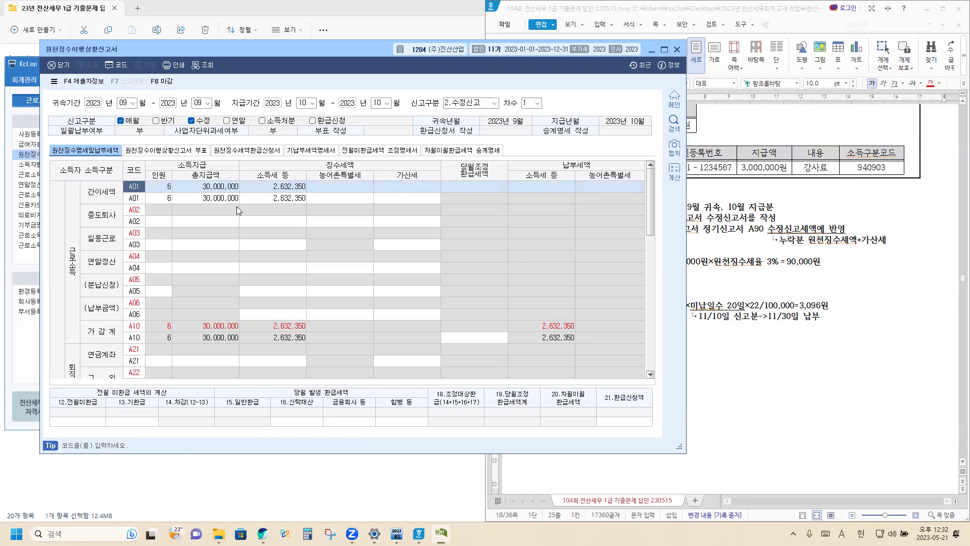
{"action": "left_click", "coordinate": [225, 200]}
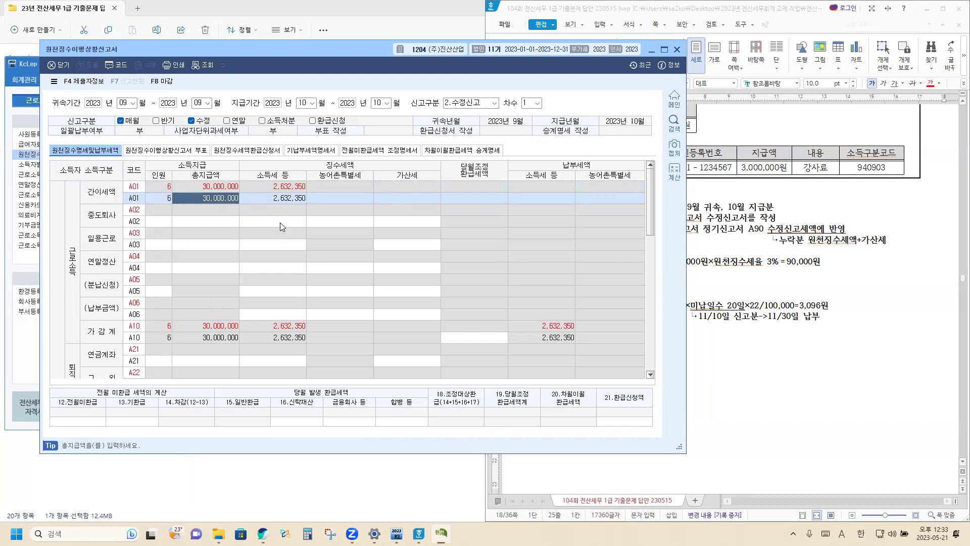
{"action": "scroll", "coordinate": [283, 227], "scroll_direction": "down", "scroll_amount": 5}
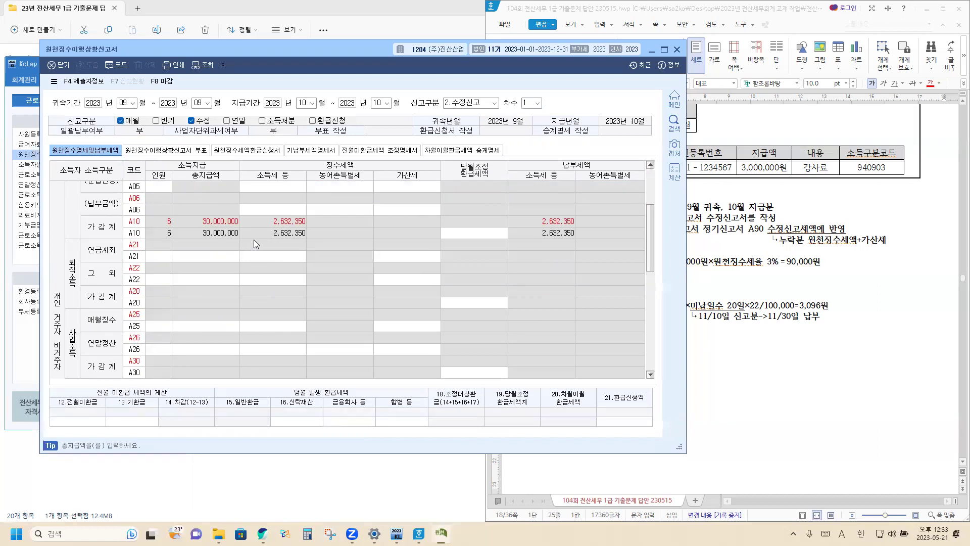
{"action": "scroll", "coordinate": [199, 252], "scroll_direction": "up", "scroll_amount": 3}
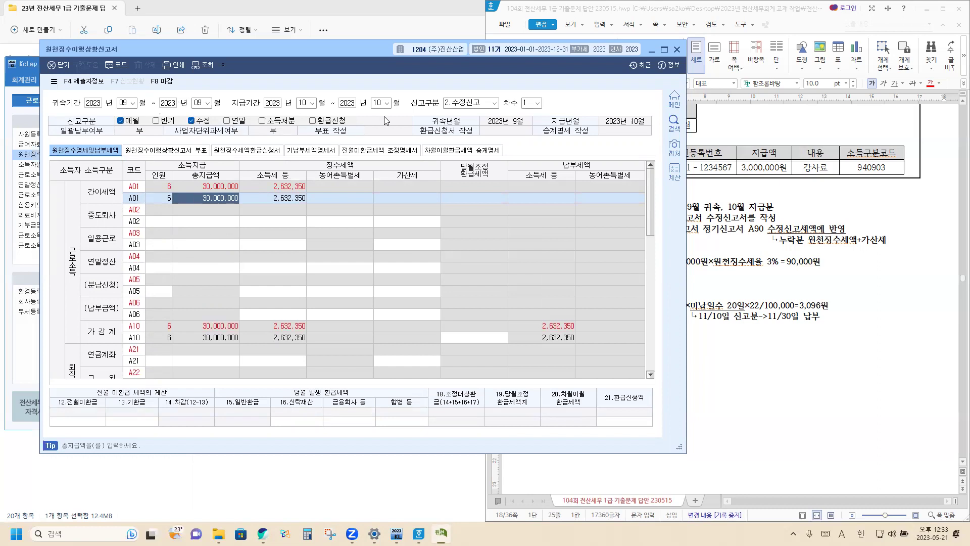
Switch the return type to 1.정기신고 without saving changes.
{"action": "left_click", "coordinate": [496, 104]}
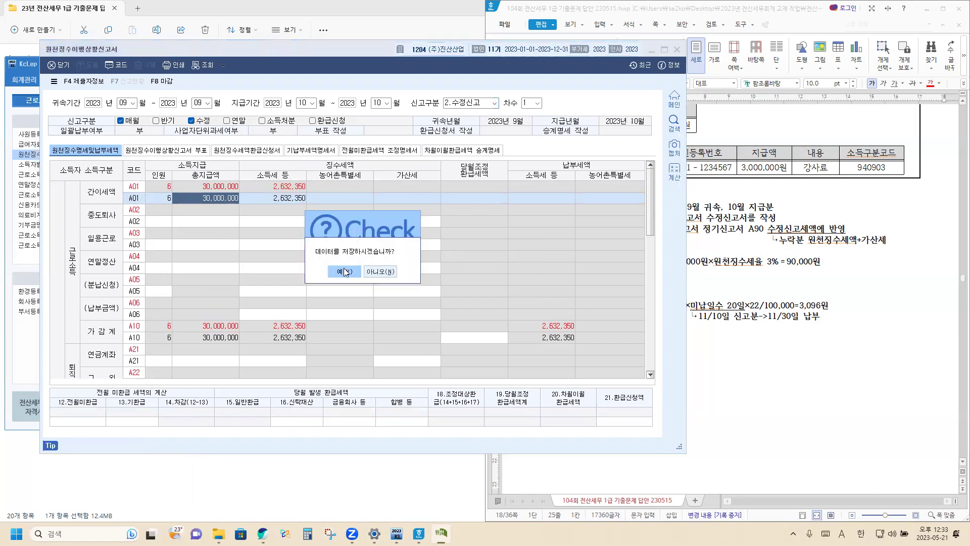
{"action": "left_click", "coordinate": [381, 273]}
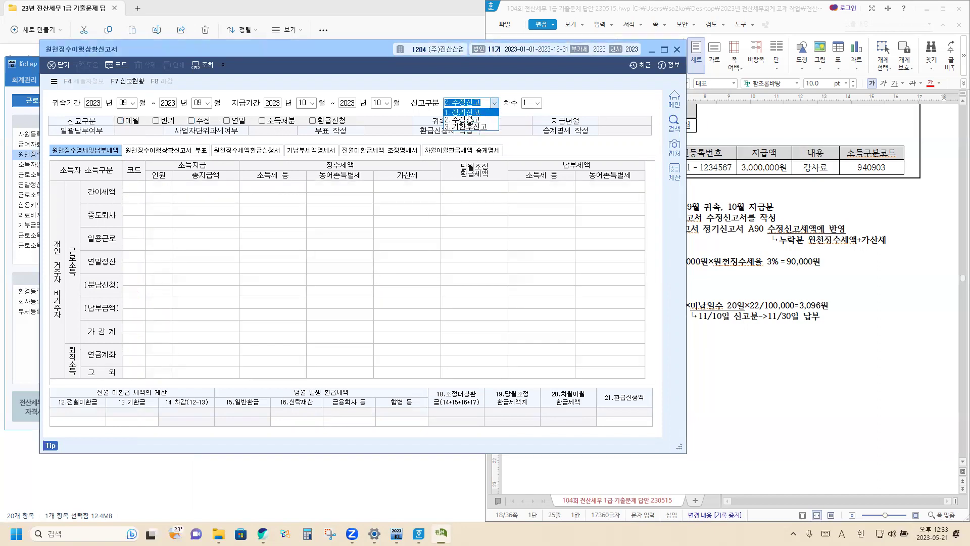
{"action": "left_click", "coordinate": [464, 112]}
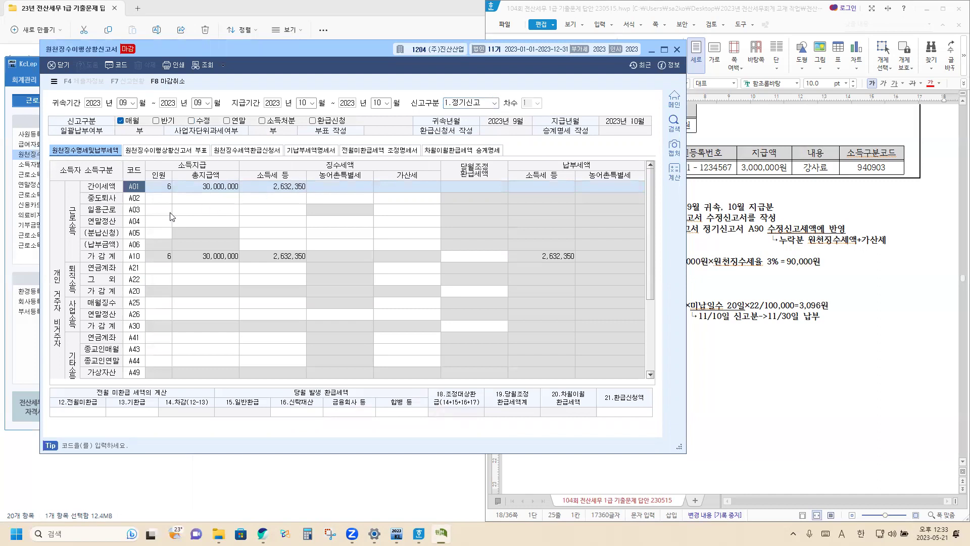
Cancel the regular return's closed status with 마감취소 and reload it without the saved data.
{"action": "left_click", "coordinate": [165, 200]}
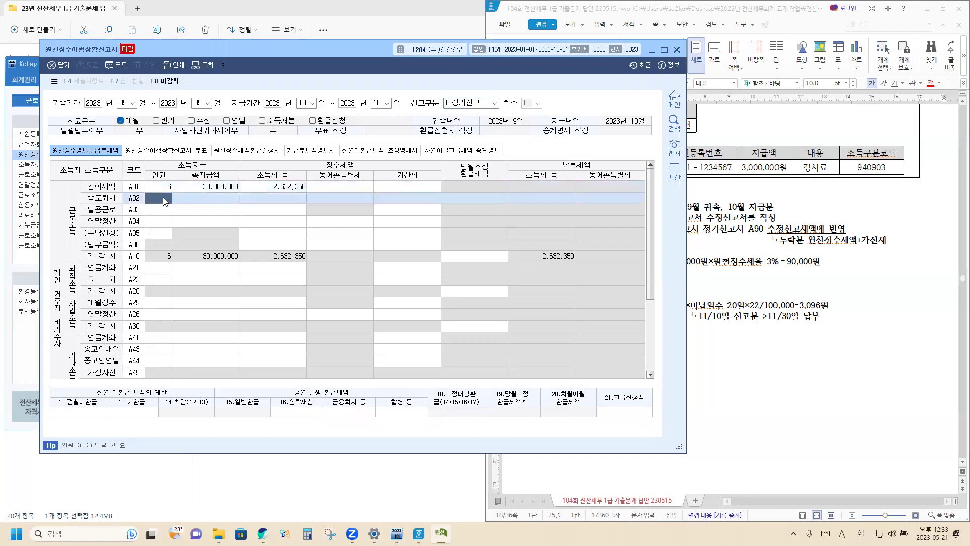
{"action": "left_click", "coordinate": [165, 201]}
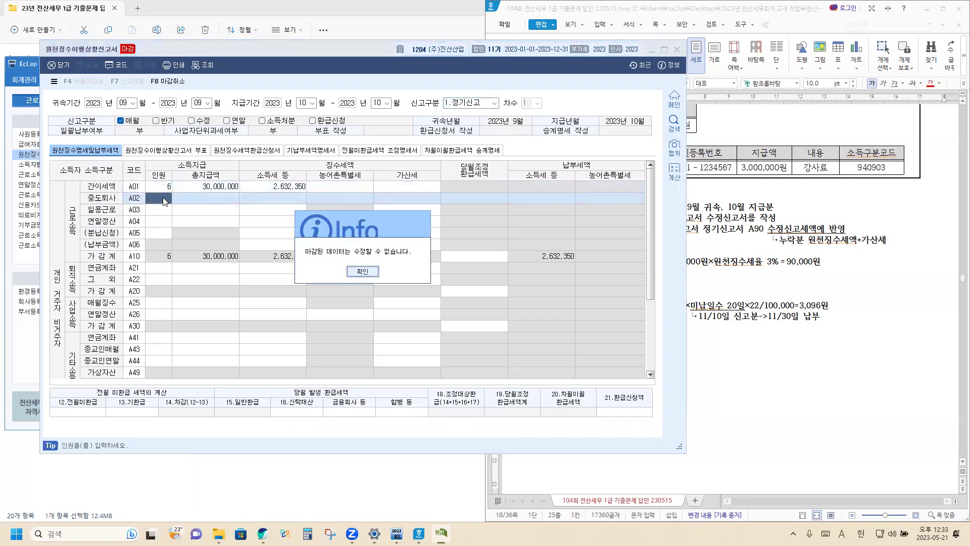
{"action": "left_click", "coordinate": [365, 271]}
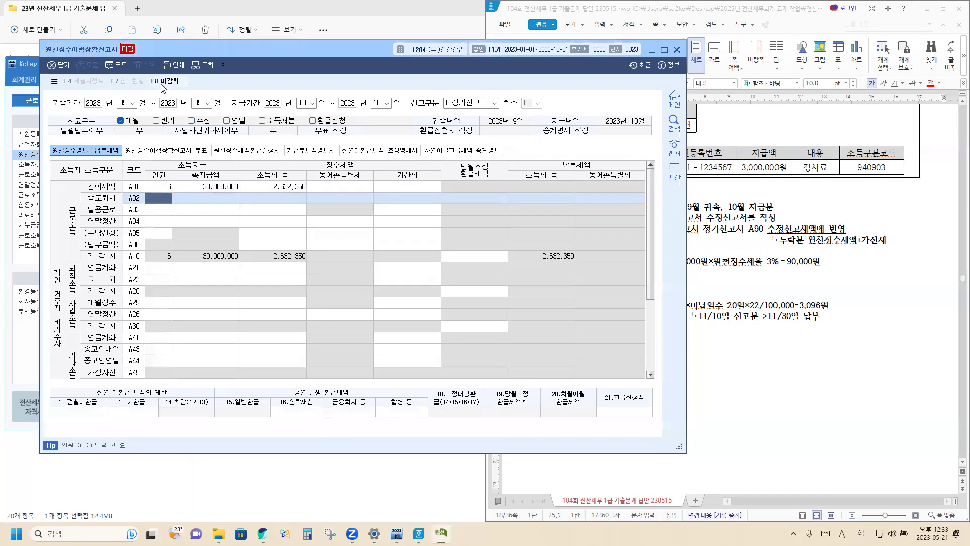
{"action": "left_click", "coordinate": [165, 82]}
{"action": "left_click", "coordinate": [346, 272]}
{"action": "left_click", "coordinate": [124, 103]}
{"action": "key", "text": "Return"}
{"action": "key", "text": "Return"}
{"action": "key", "text": "Return"}
{"action": "key", "text": "Return"}
{"action": "key", "text": "Return"}
{"action": "key", "text": "Return"}
{"action": "key", "text": "Return"}
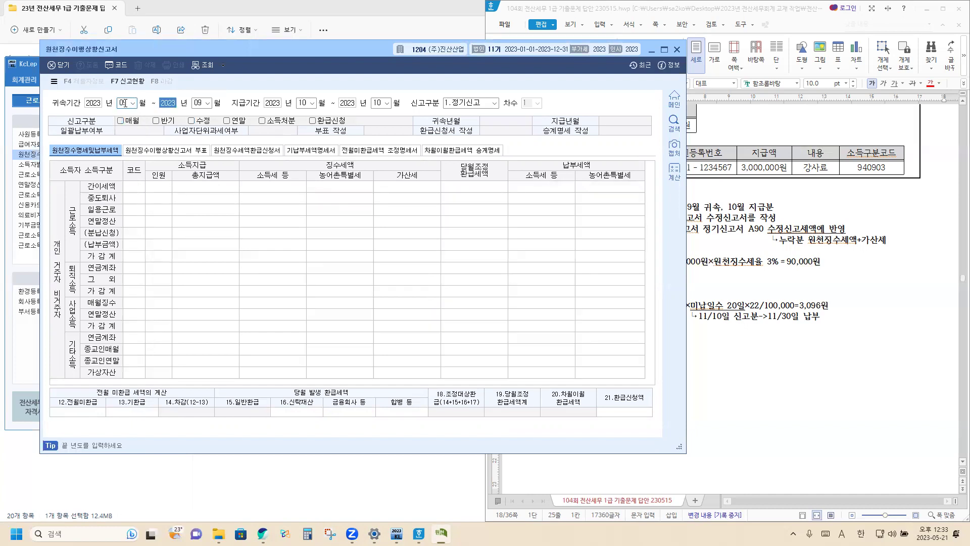
{"action": "key", "text": "Return"}
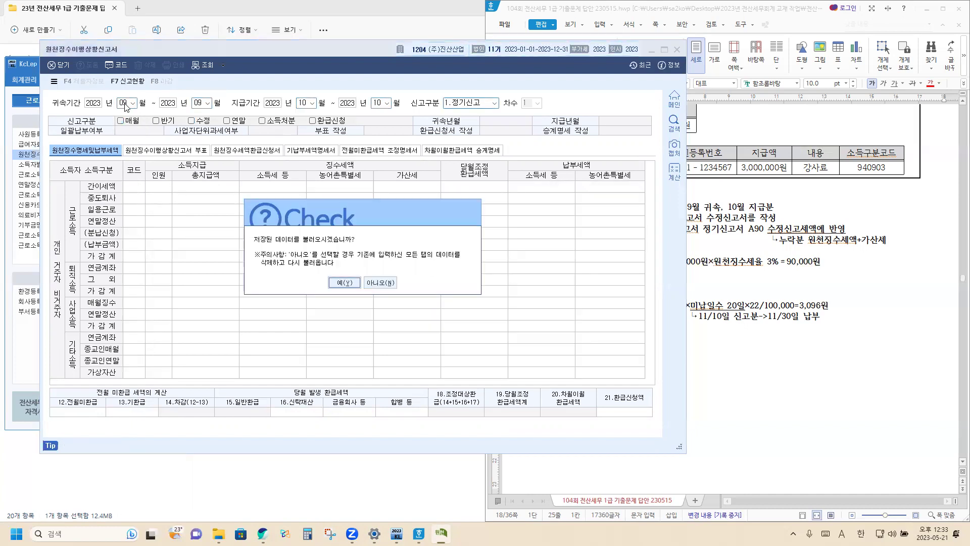
{"action": "left_click", "coordinate": [388, 284]}
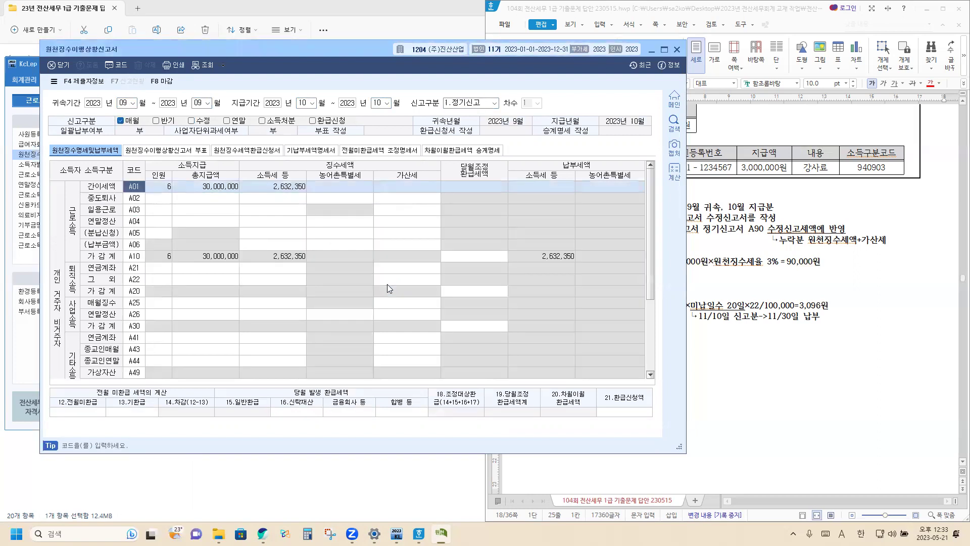
Enter 1 person in the A02 중도퇴사 row.
{"action": "left_click", "coordinate": [158, 199]}
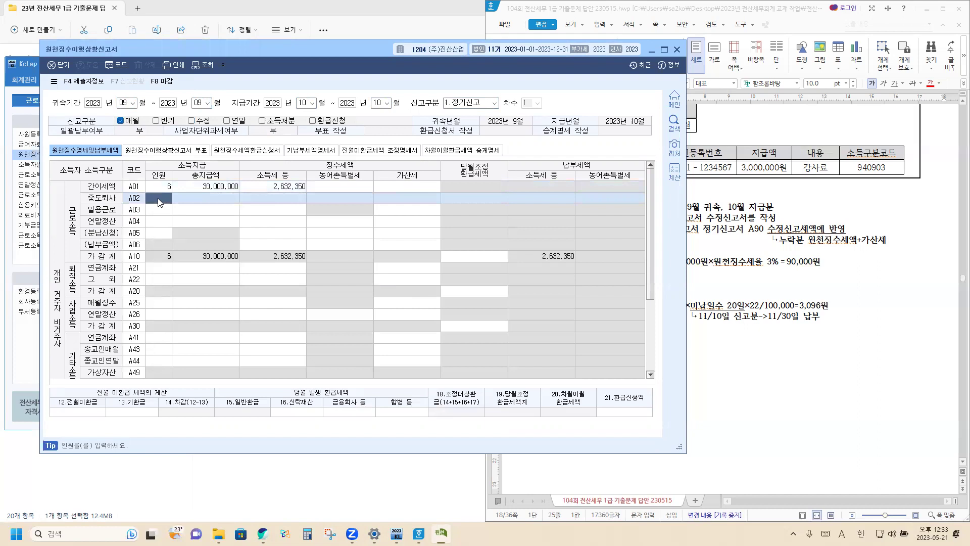
{"action": "type", "text": "1"}
{"action": "key", "text": "Return"}
Enter 5,000,000 total pay and −880,000 income tax on the A02 row.
{"action": "type", "text": "5000000"}
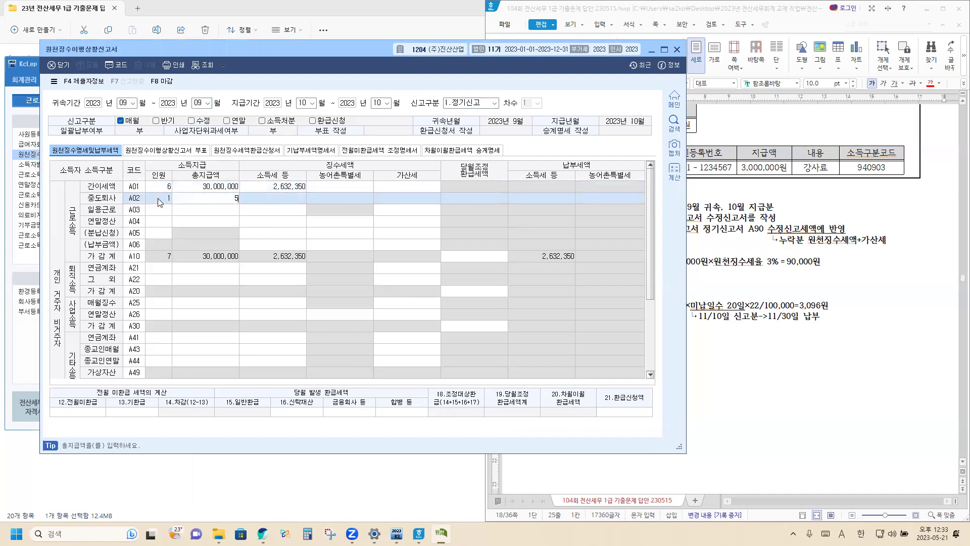
{"action": "key", "text": "Return"}
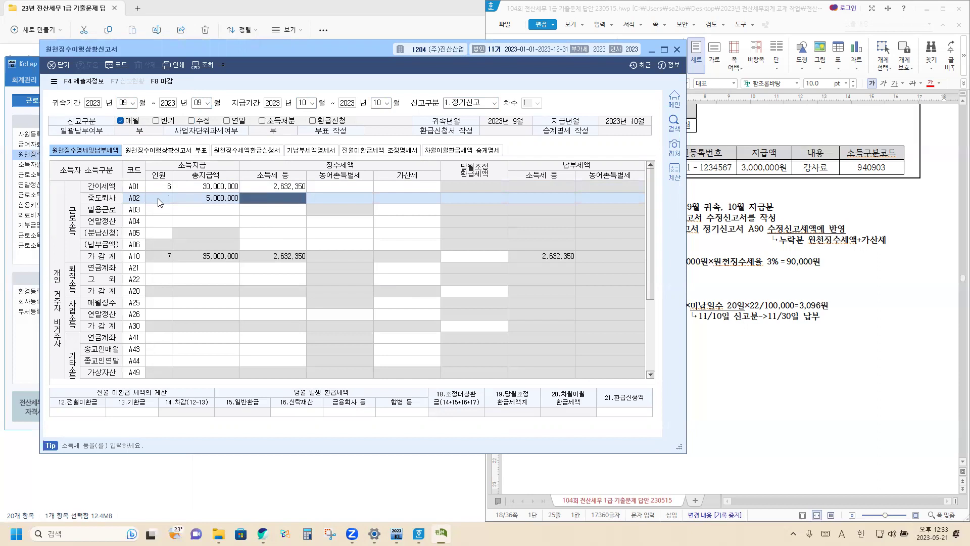
{"action": "type", "text": "0"}
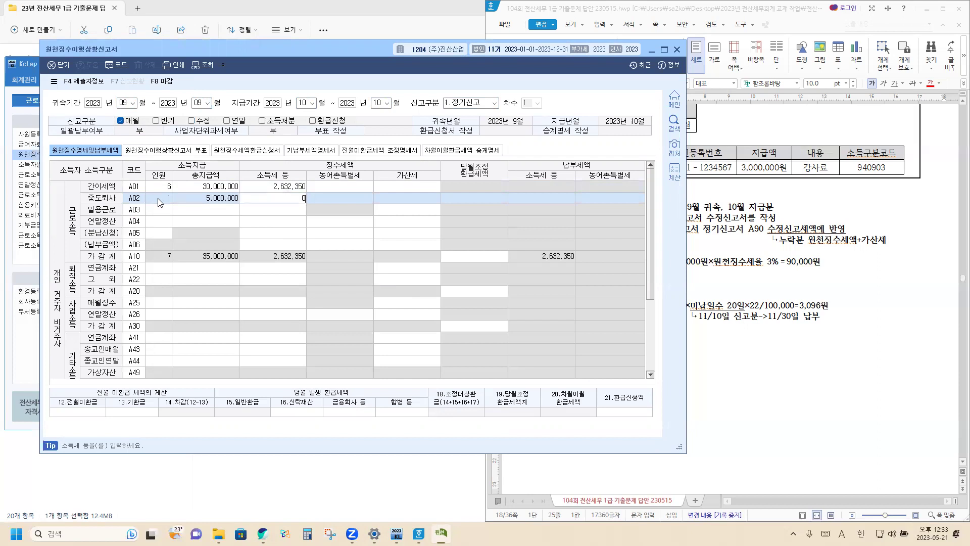
{"action": "type", "text": "880000"}
{"action": "key", "text": "Return"}
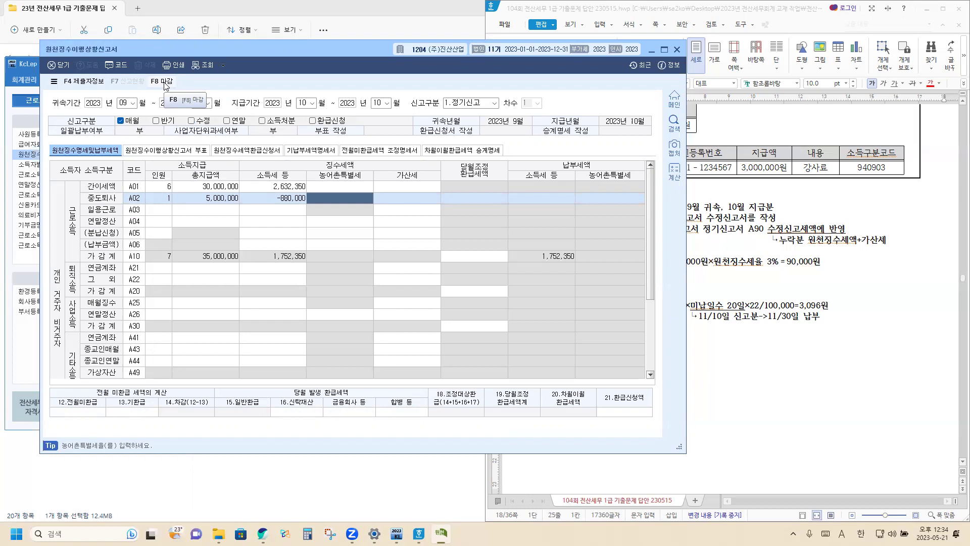
Close the updated regular return with 마감.
{"action": "left_click", "coordinate": [165, 82]}
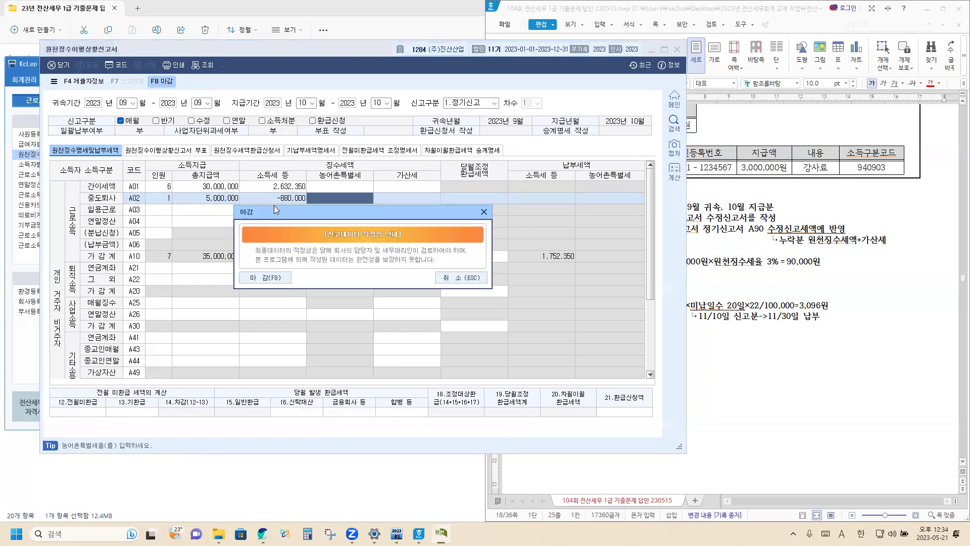
{"action": "left_click_drag", "start_coordinate": [294, 219], "coordinate": [303, 255]}
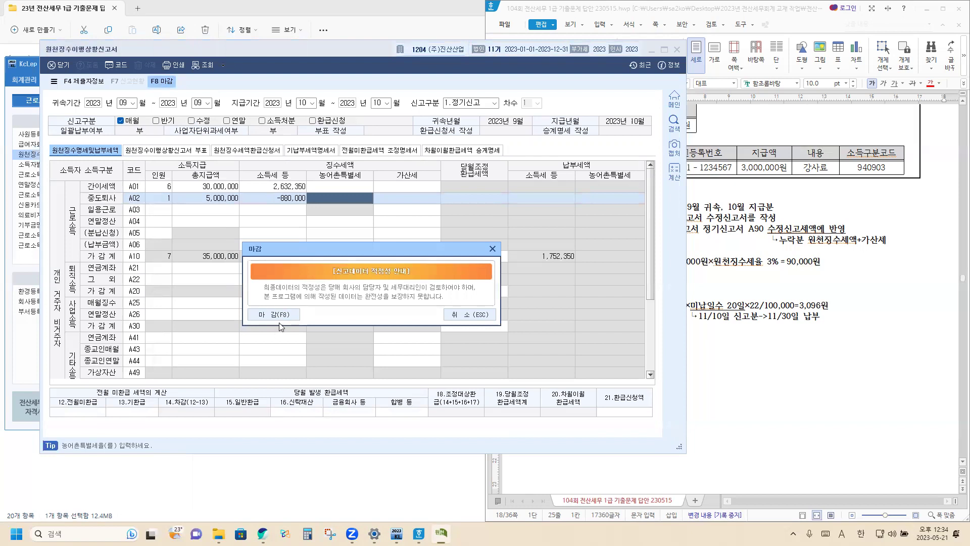
{"action": "left_click", "coordinate": [282, 317]}
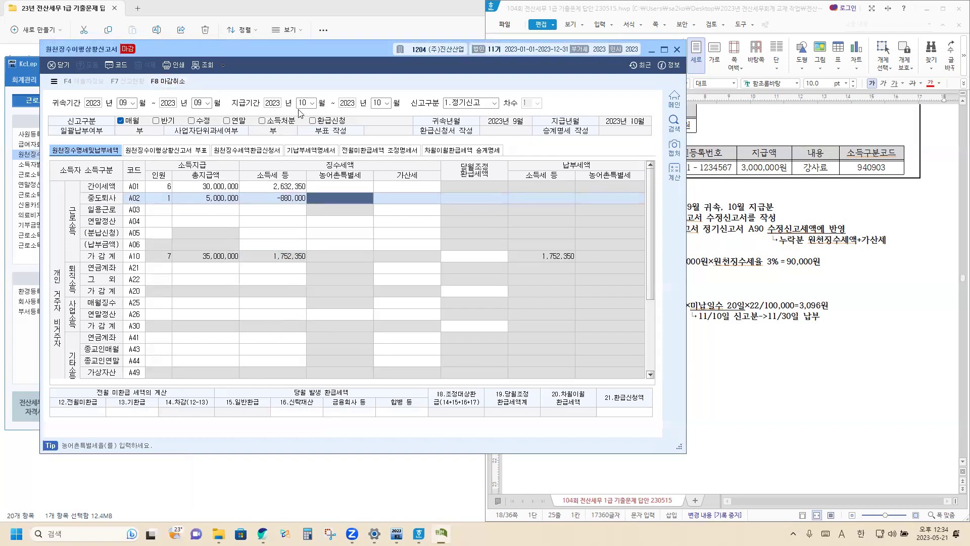
Reload the return as 2.수정신고, revision 1.
{"action": "left_click", "coordinate": [125, 104]}
{"action": "key", "text": "Return"}
{"action": "key", "text": "Return"}
{"action": "key", "text": "Return"}
{"action": "key", "text": "Return"}
{"action": "key", "text": "Return"}
{"action": "key", "text": "Return"}
{"action": "key", "text": "Return"}
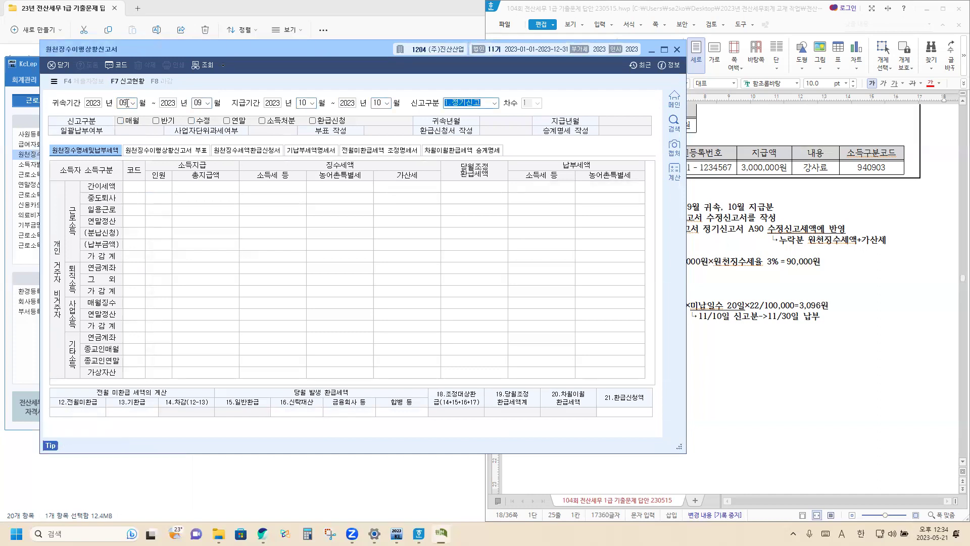
{"action": "left_click", "coordinate": [494, 103]}
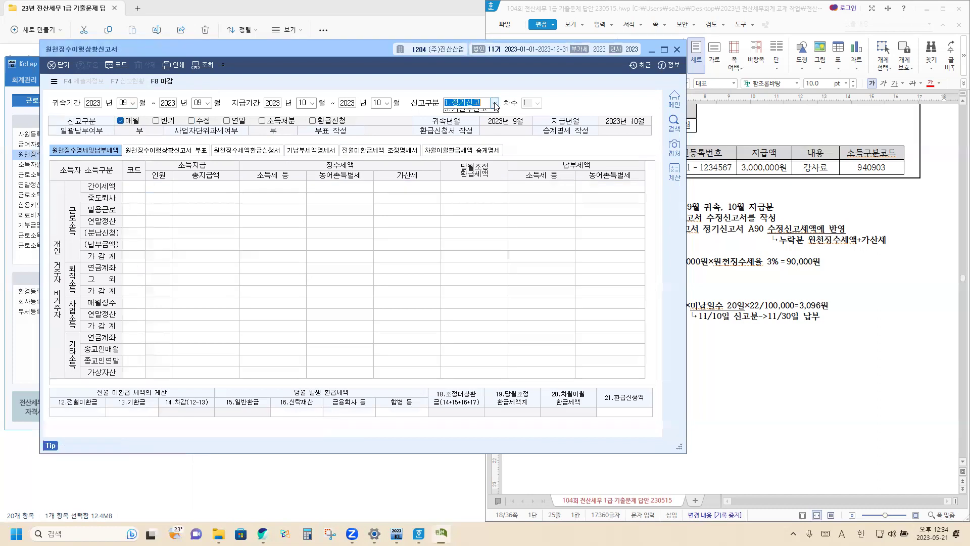
{"action": "left_click", "coordinate": [486, 120]}
{"action": "left_click", "coordinate": [537, 103]}
{"action": "left_click", "coordinate": [530, 114]}
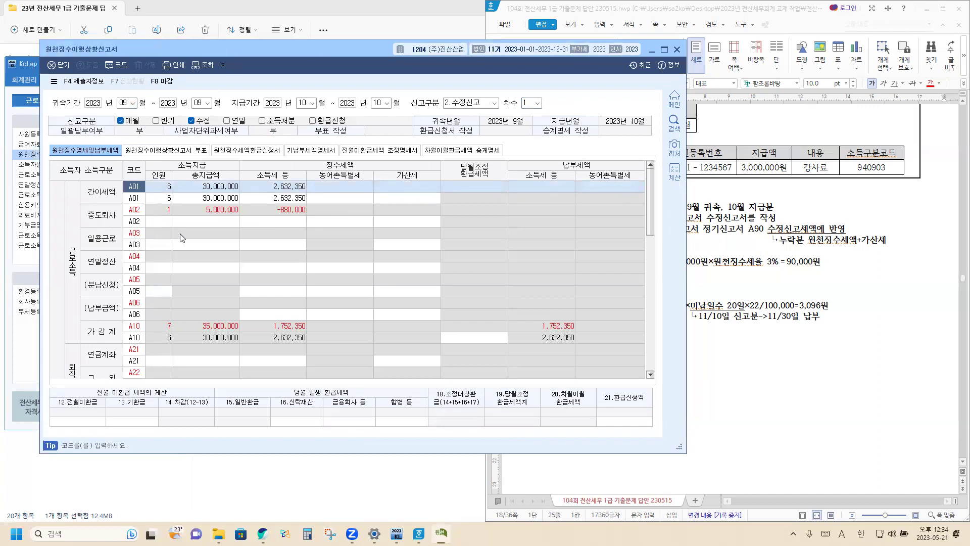
Fill the revised A02 row with 1 person, 5,000,000 pay and −880,000 tax.
{"action": "left_click", "coordinate": [162, 224]}
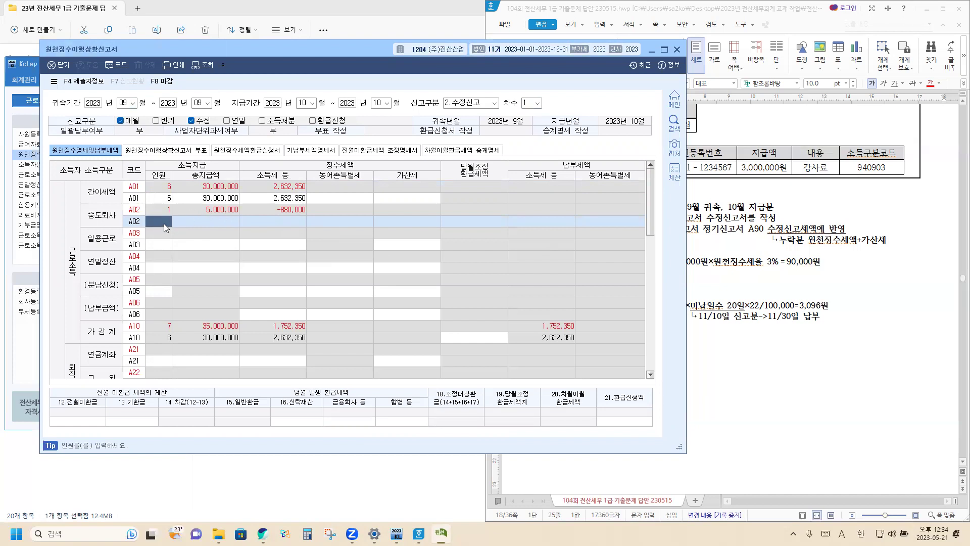
{"action": "type", "text": "1"}
{"action": "key", "text": "Return"}
{"action": "type", "text": "5000000"}
{"action": "key", "text": "Return"}
{"action": "type", "text": "-"}
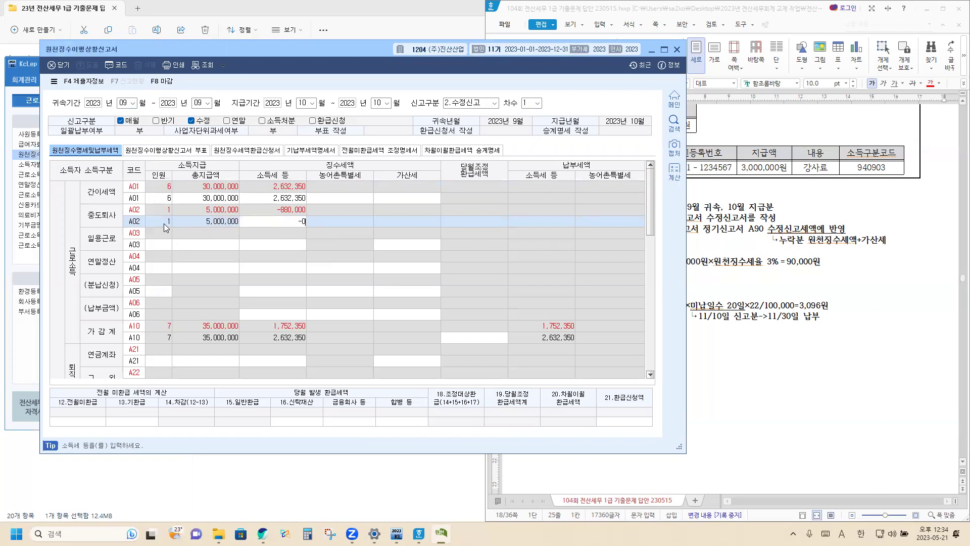
{"action": "type", "text": "880,000"}
{"action": "key", "text": "Return"}
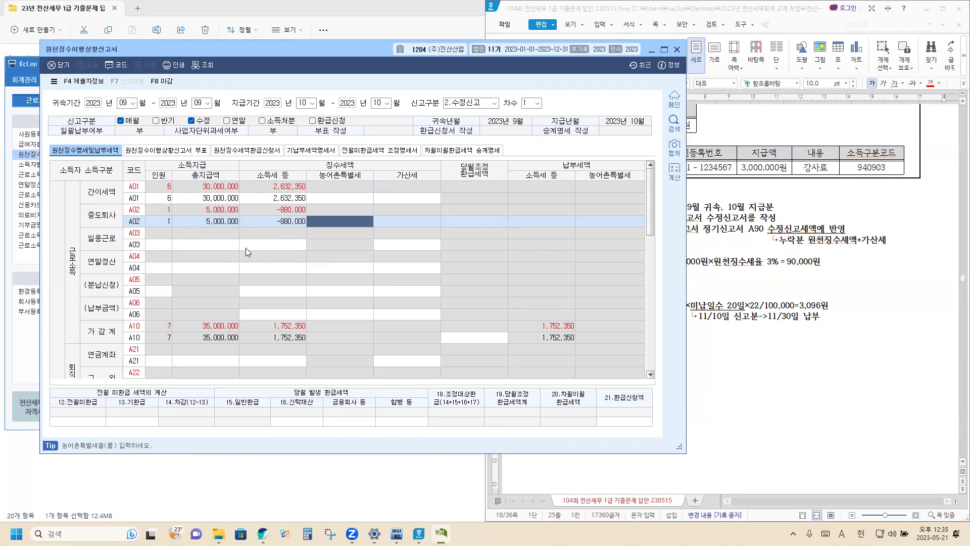
Fill line A25 with 1 person, 3,000,000 paid, 90,000 tax and a 3,096 penalty.
{"action": "scroll", "coordinate": [233, 276], "scroll_direction": "down", "scroll_amount": 4}
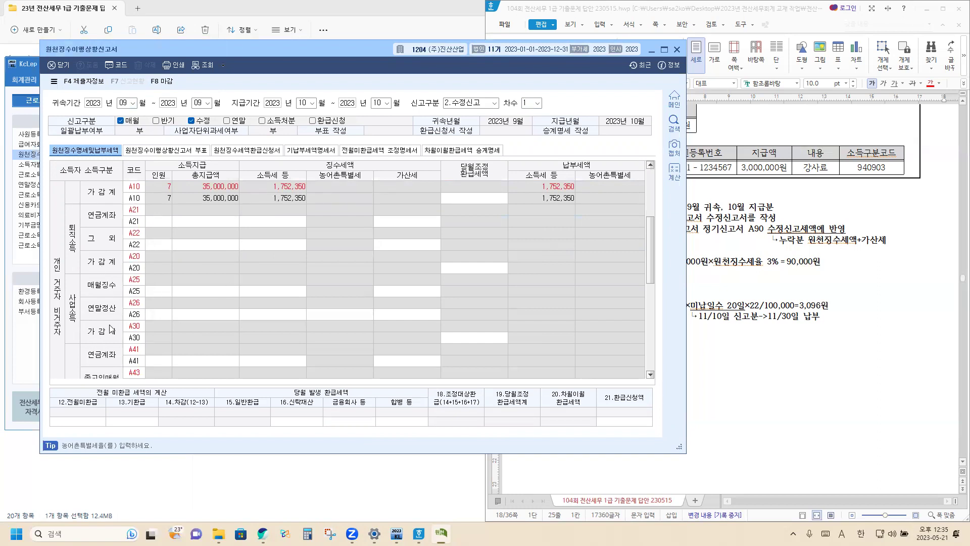
{"action": "left_click", "coordinate": [162, 292]}
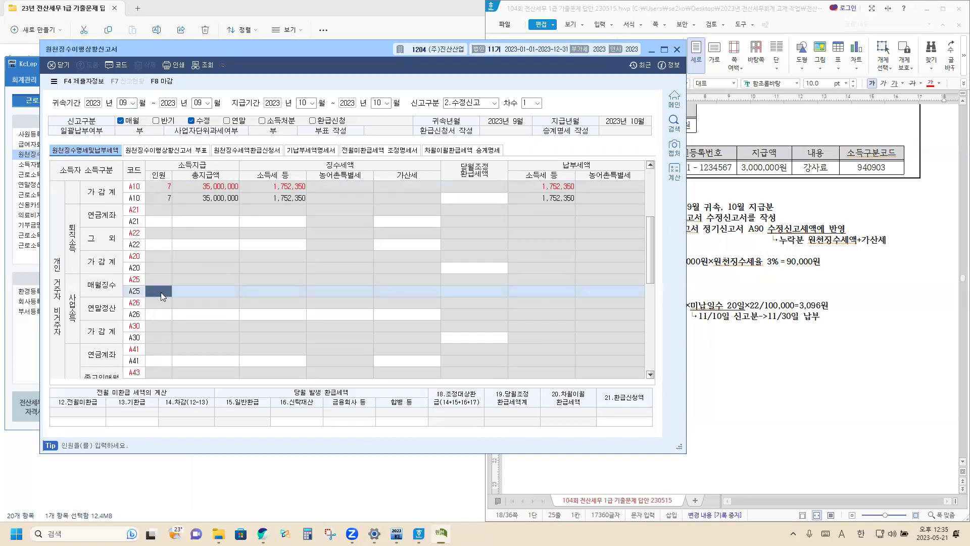
{"action": "type", "text": "1"}
{"action": "key", "text": "Return"}
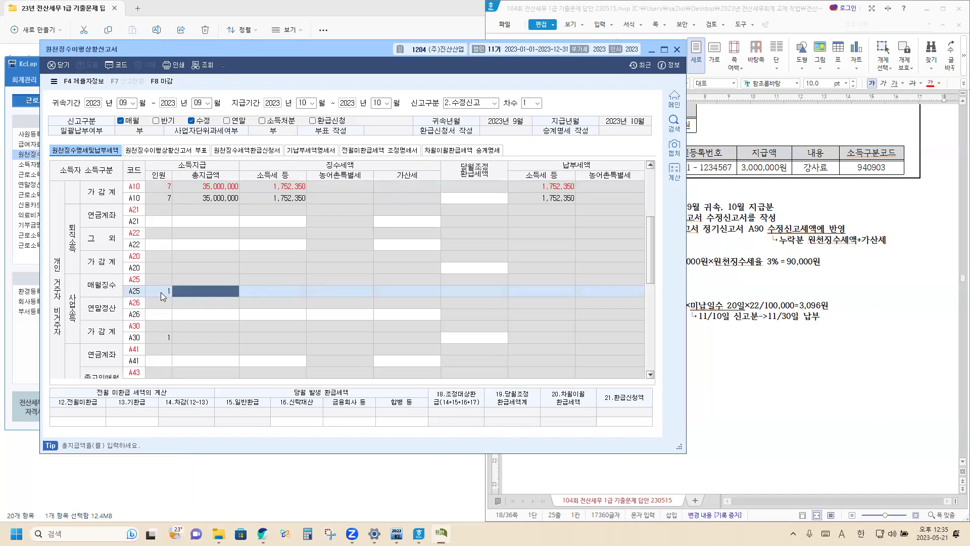
{"action": "type", "text": "3000000"}
{"action": "key", "text": "Return"}
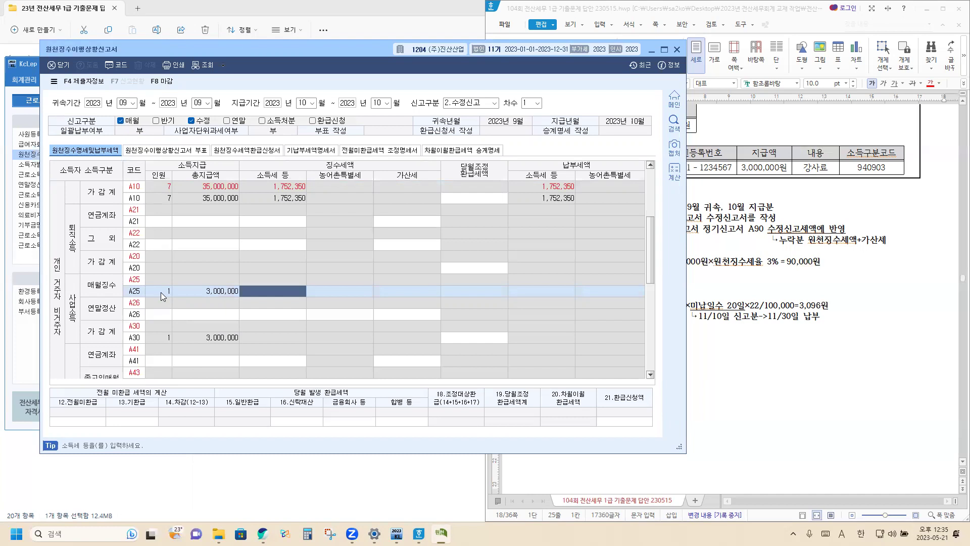
{"action": "type", "text": "900000"}
{"action": "key", "text": "Return"}
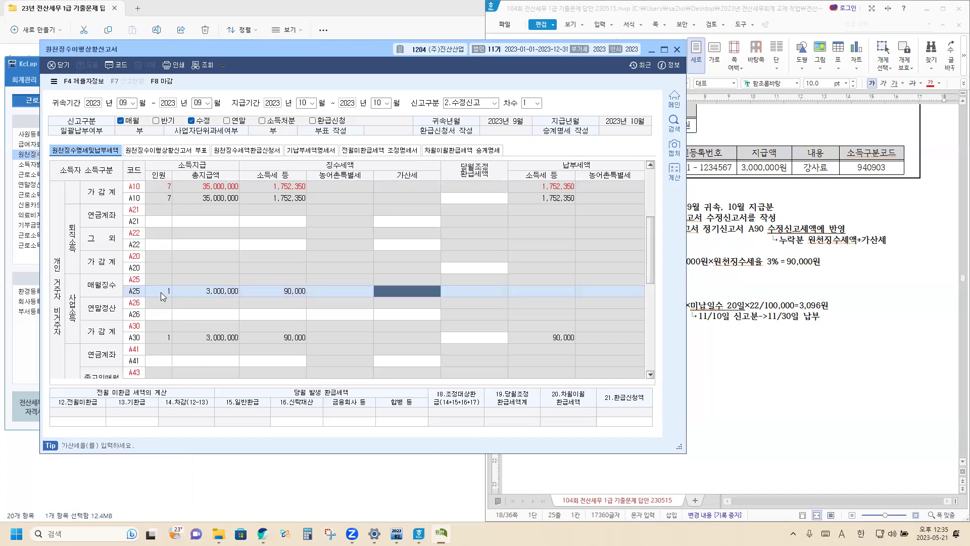
{"action": "type", "text": "30"}
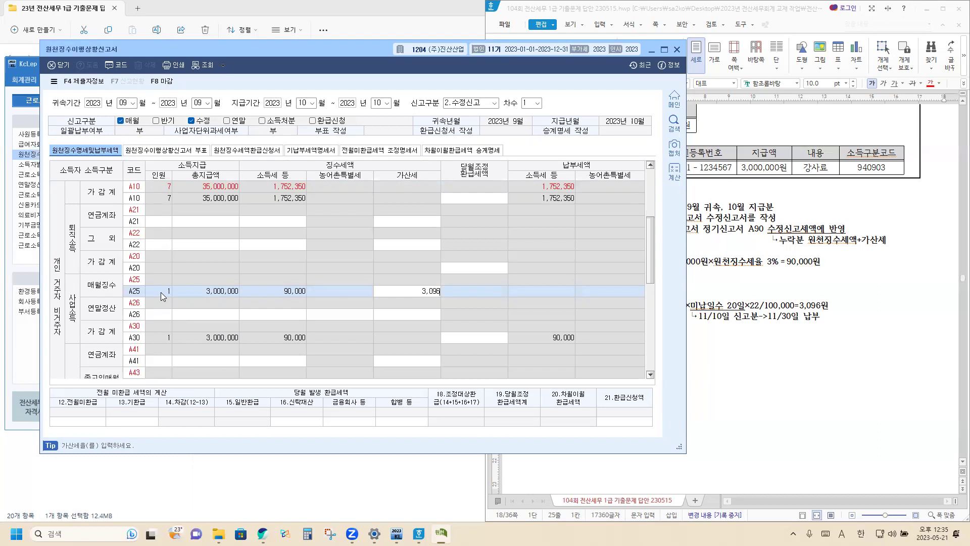
{"action": "key", "text": "Return"}
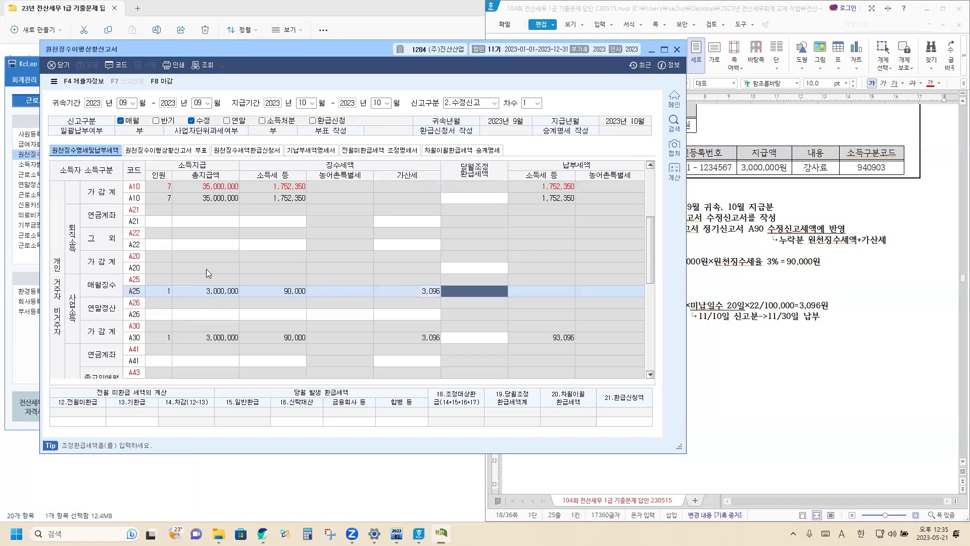
Close (마감) the revised withholding return paying 93,096 and go to the 전자신고 screen.
{"action": "left_click", "coordinate": [169, 81]}
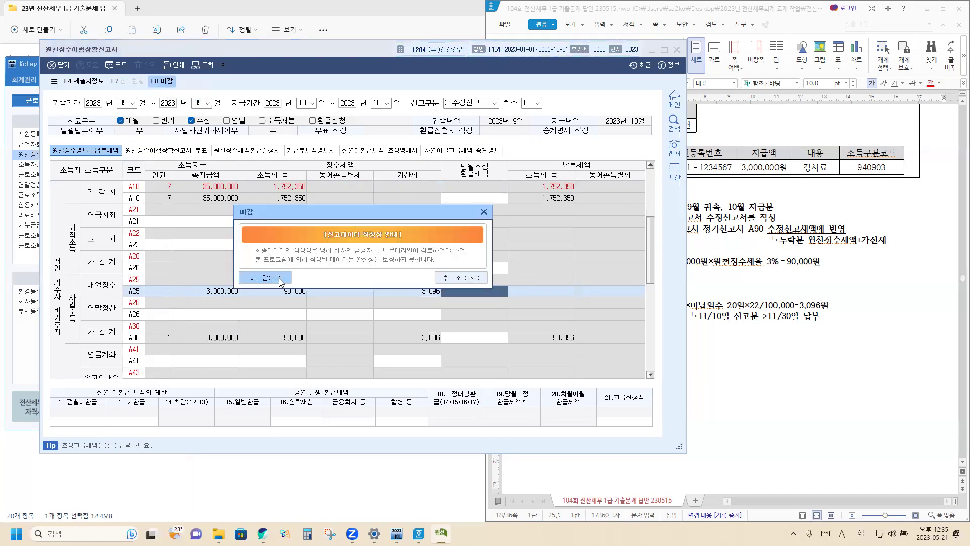
{"action": "left_click", "coordinate": [278, 279]}
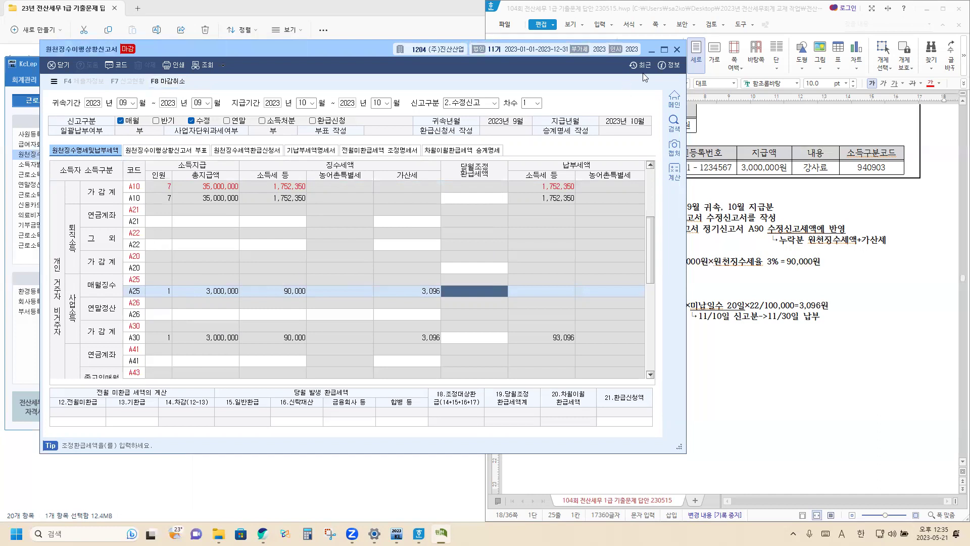
{"action": "left_click", "coordinate": [678, 50]}
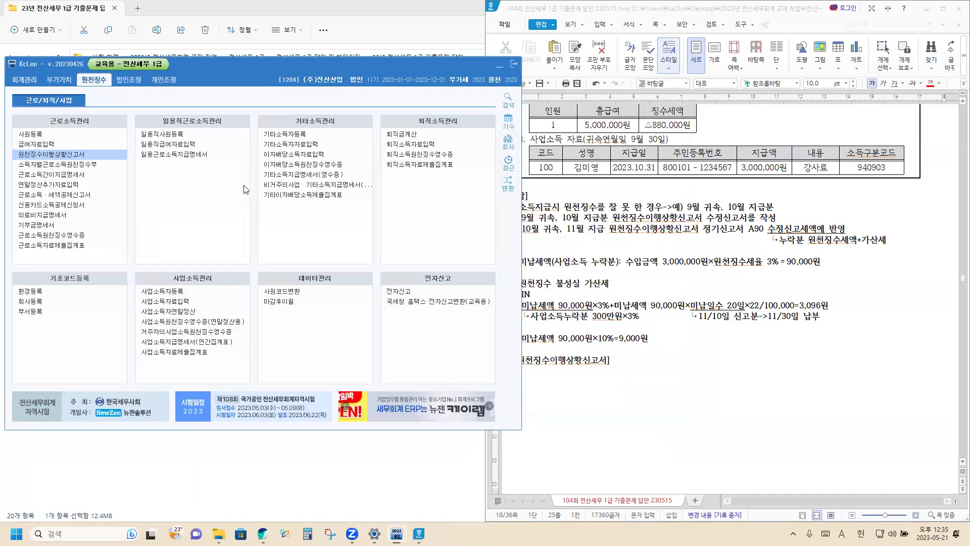
{"action": "left_click", "coordinate": [405, 293]}
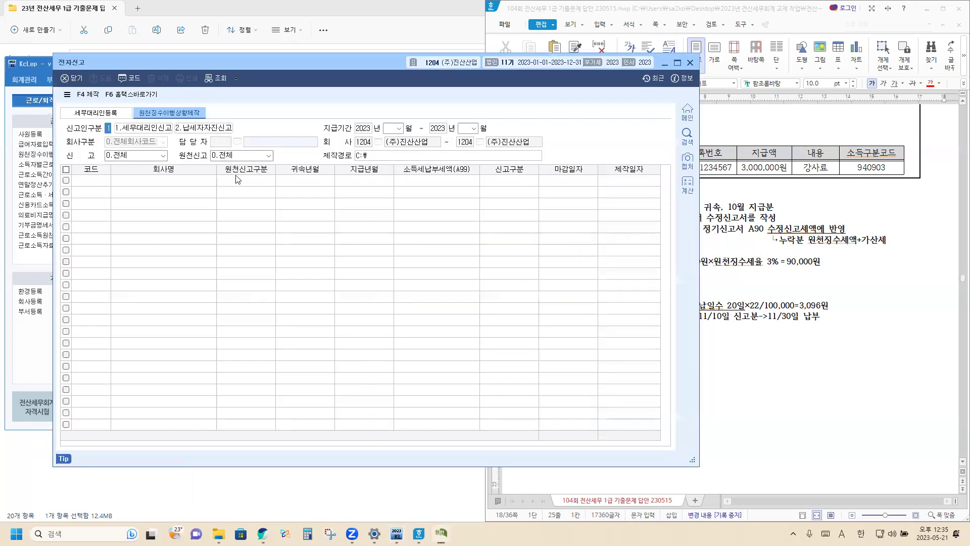
Search the filing list for payment months 11–11, which finds no data.
{"action": "left_click", "coordinate": [398, 129]}
{"action": "left_click", "coordinate": [399, 129]}
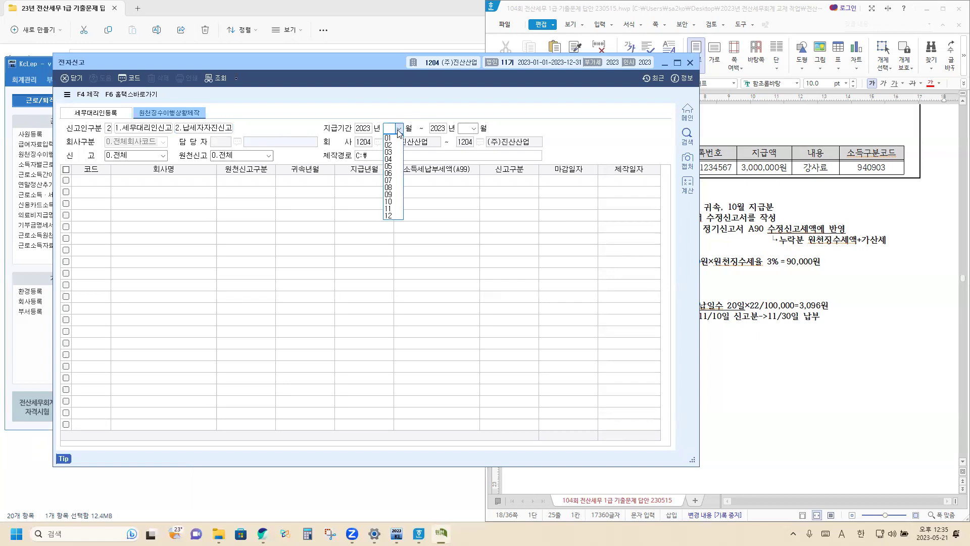
{"action": "left_click", "coordinate": [389, 208]}
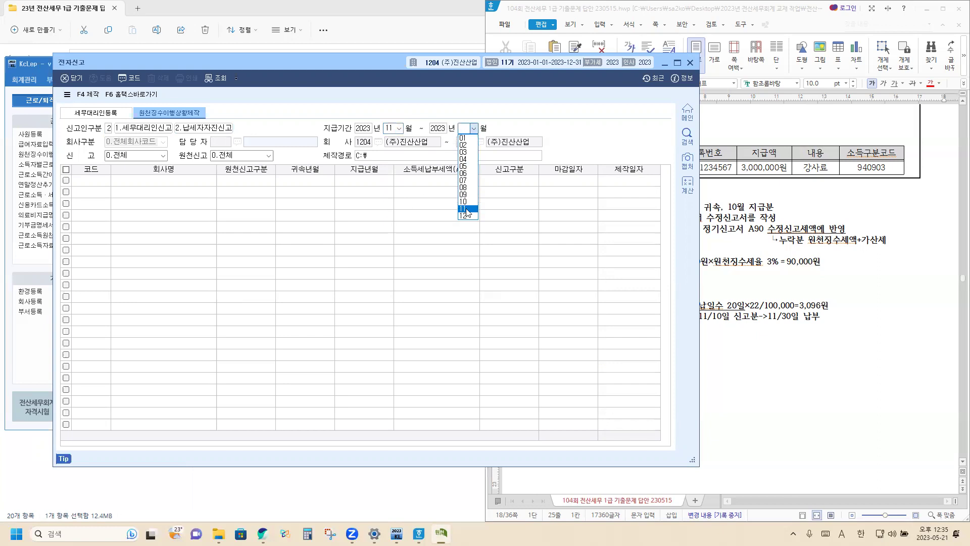
{"action": "left_click", "coordinate": [466, 209]}
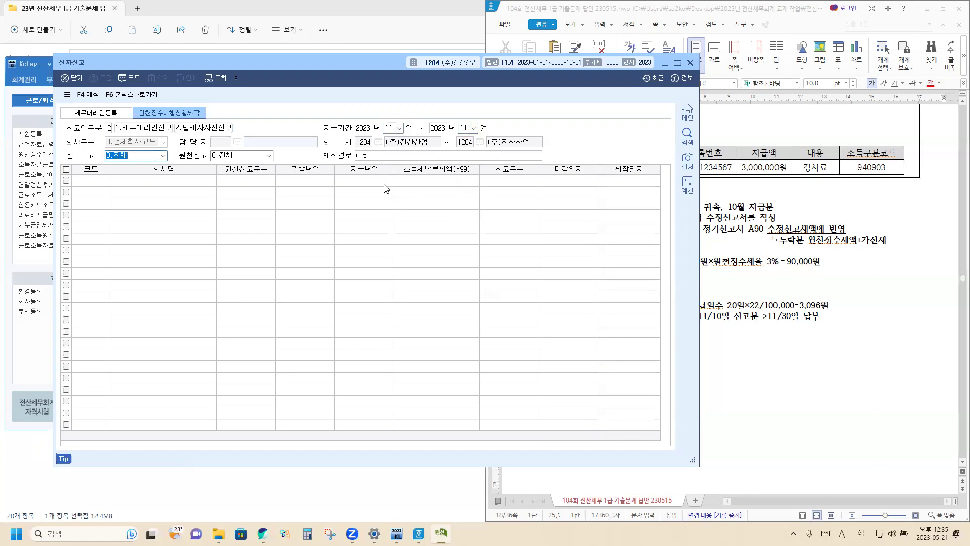
{"action": "key", "text": "Return"}
{"action": "key", "text": "Return"}
{"action": "key", "text": "Return"}
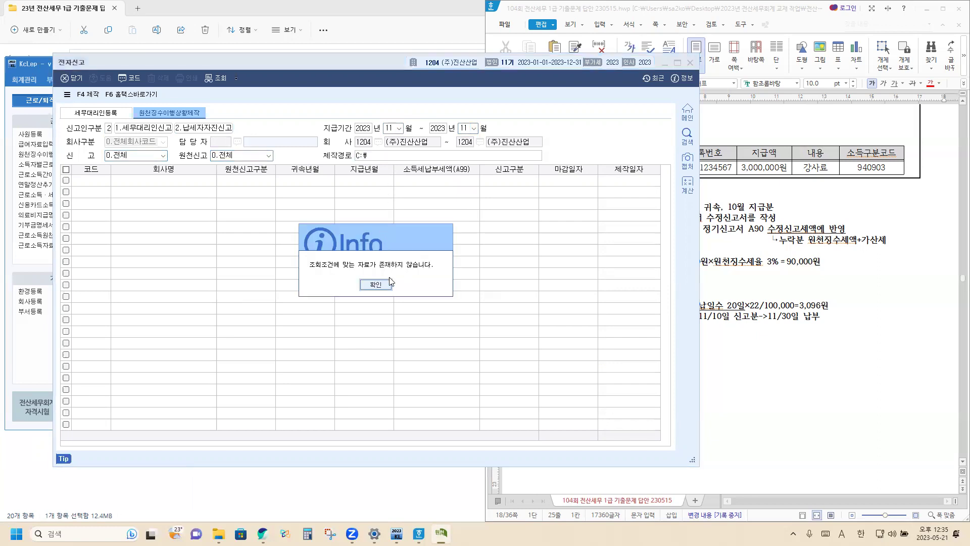
{"action": "left_click", "coordinate": [383, 285]}
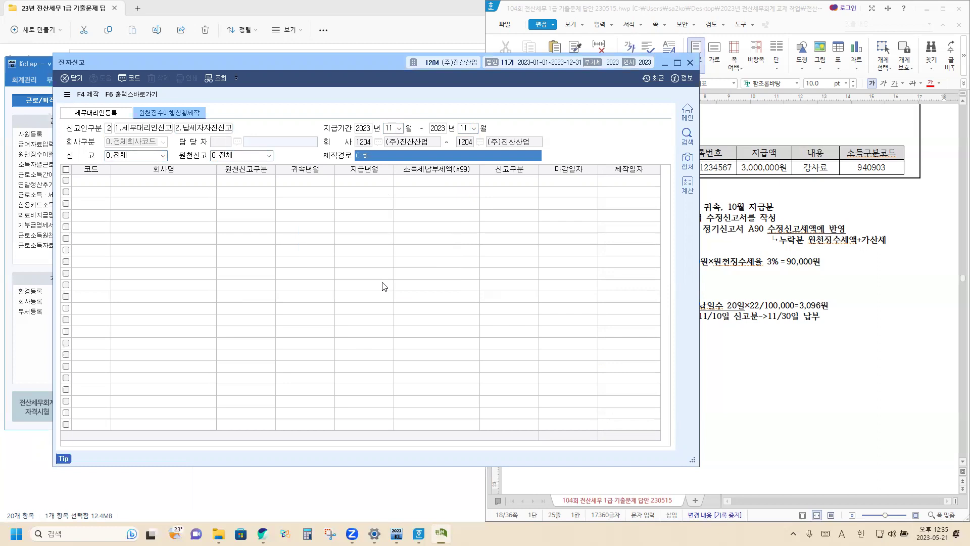
Search with payment months 10–10, listing the 정기신고 and 수정신고 returns for filing.
{"action": "left_click", "coordinate": [386, 130]}
{"action": "type", "text": "10"}
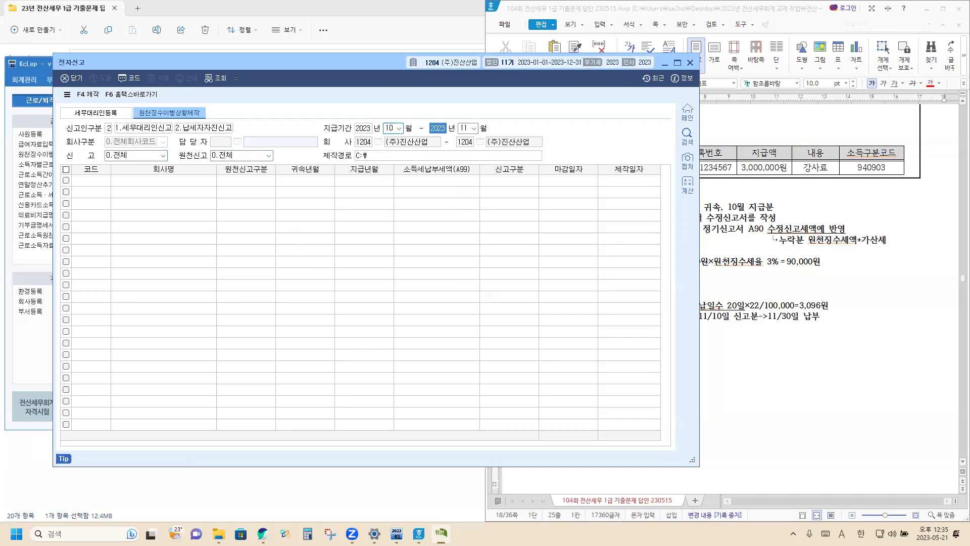
{"action": "key", "text": "Return"}
{"action": "type", "text": "10"}
{"action": "key", "text": "Return"}
{"action": "key", "text": "Return"}
{"action": "key", "text": "Return"}
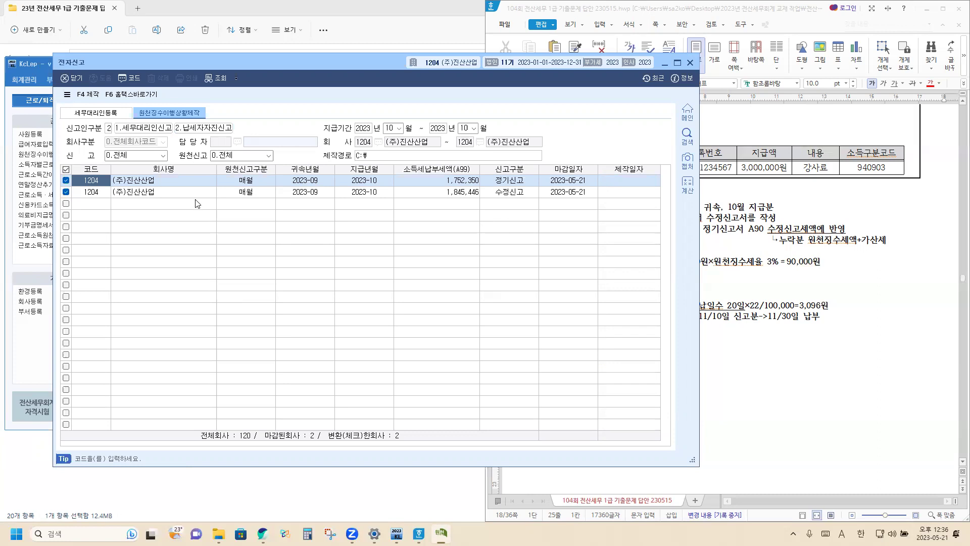
Generate the password-protected electronic filing file for both returns with F4 제작.
{"action": "left_click", "coordinate": [92, 97]}
{"action": "type", "text": "12341234"}
{"action": "key", "text": "Return"}
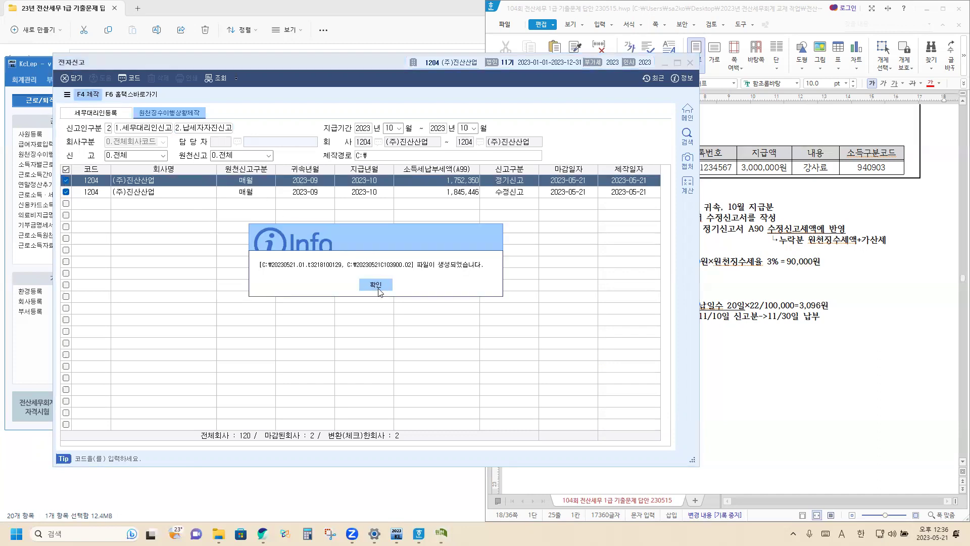
{"action": "left_click", "coordinate": [379, 290]}
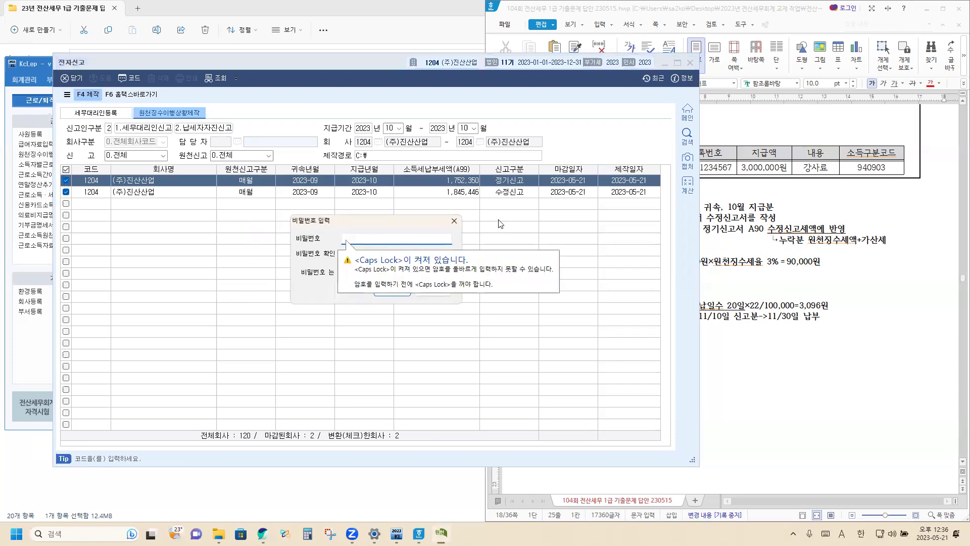
Check the answer document, cancel the extra password dialog and close 전자신고.
{"action": "left_click", "coordinate": [758, 245]}
{"action": "scroll", "coordinate": [759, 246], "scroll_direction": "up", "scroll_amount": 5}
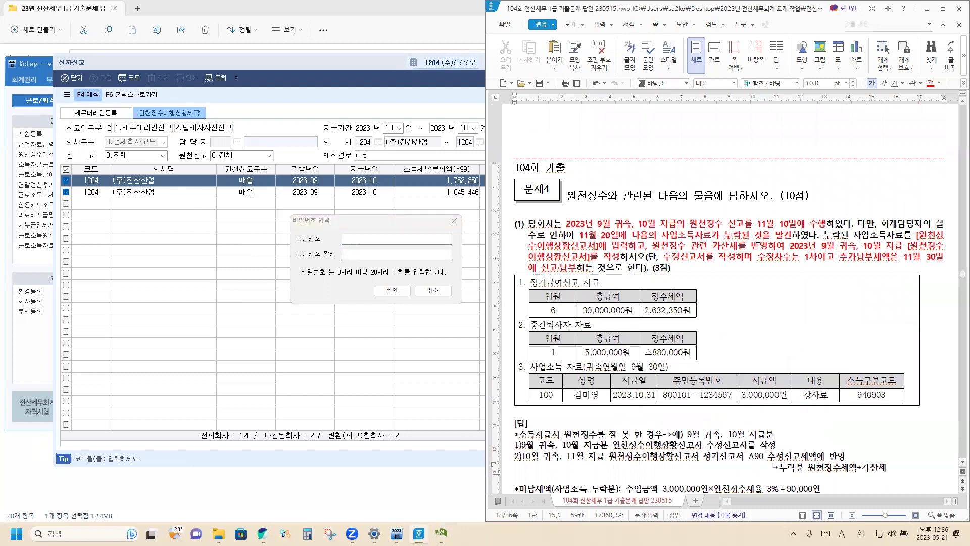
{"action": "left_click", "coordinate": [453, 221]}
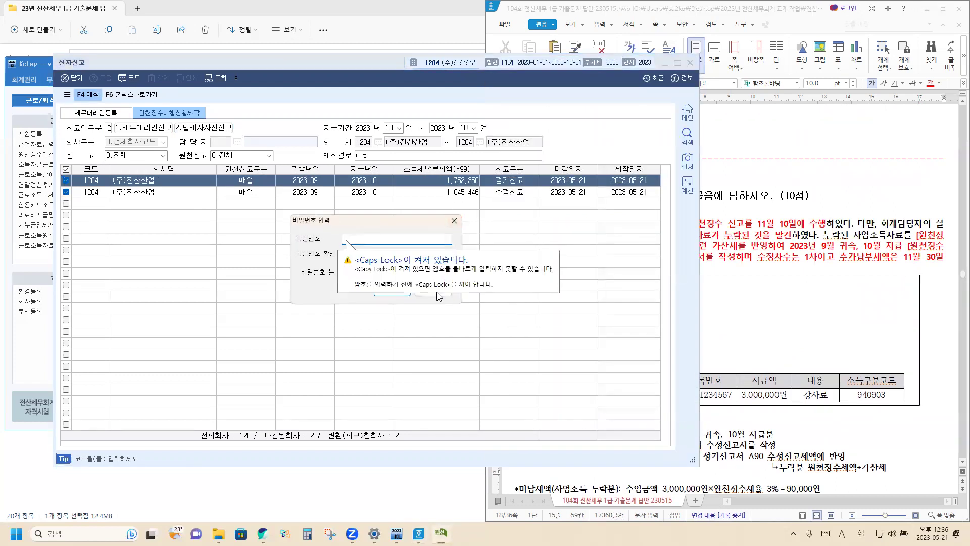
{"action": "left_click", "coordinate": [437, 294]}
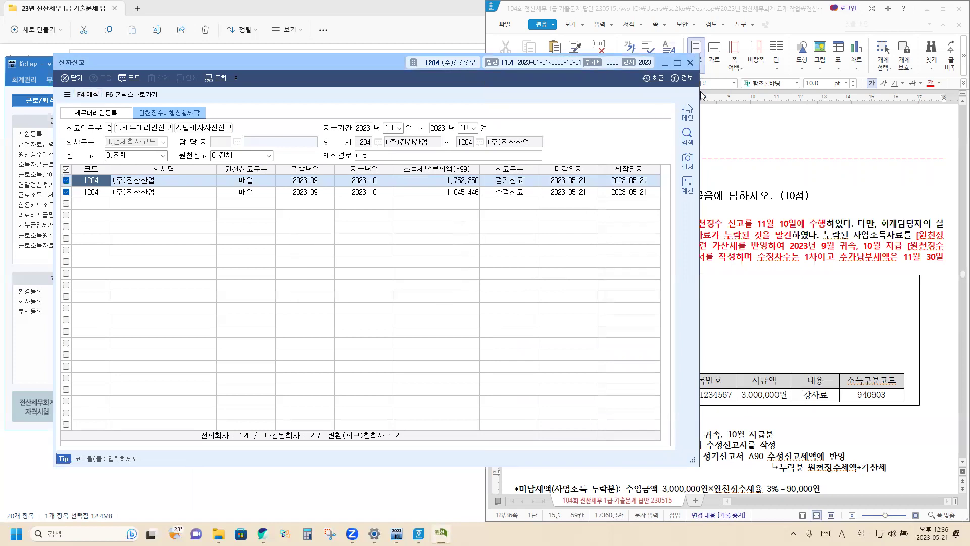
{"action": "left_click", "coordinate": [690, 62]}
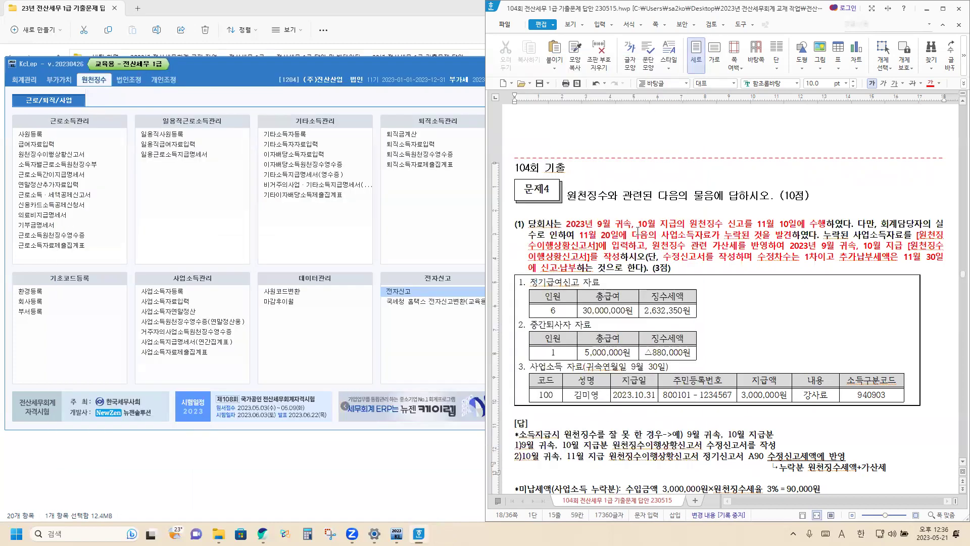
Scroll the answer document to problem (2) for employee 16, then bring KcLep's menu forward.
{"action": "scroll", "coordinate": [609, 258], "scroll_direction": "down", "scroll_amount": 3}
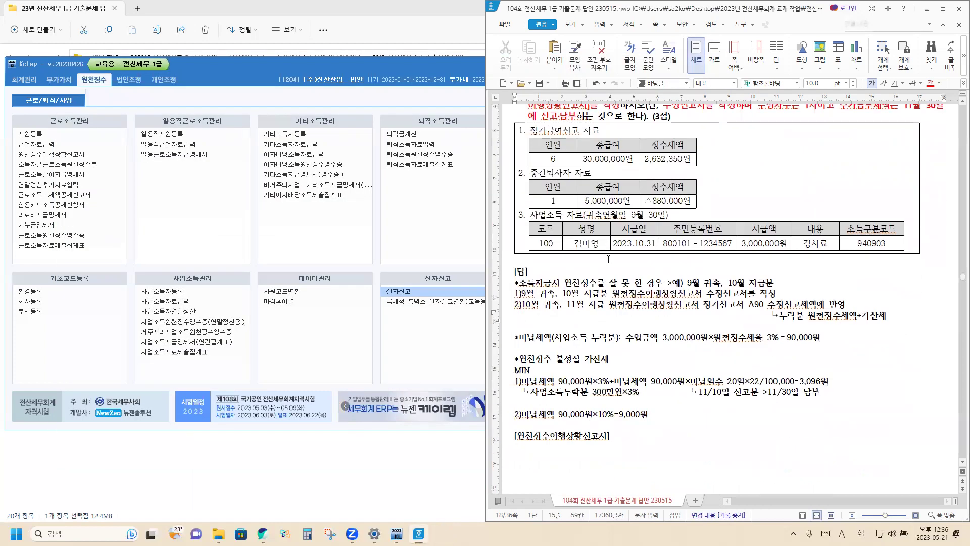
{"action": "scroll", "coordinate": [608, 259], "scroll_direction": "down", "scroll_amount": 7}
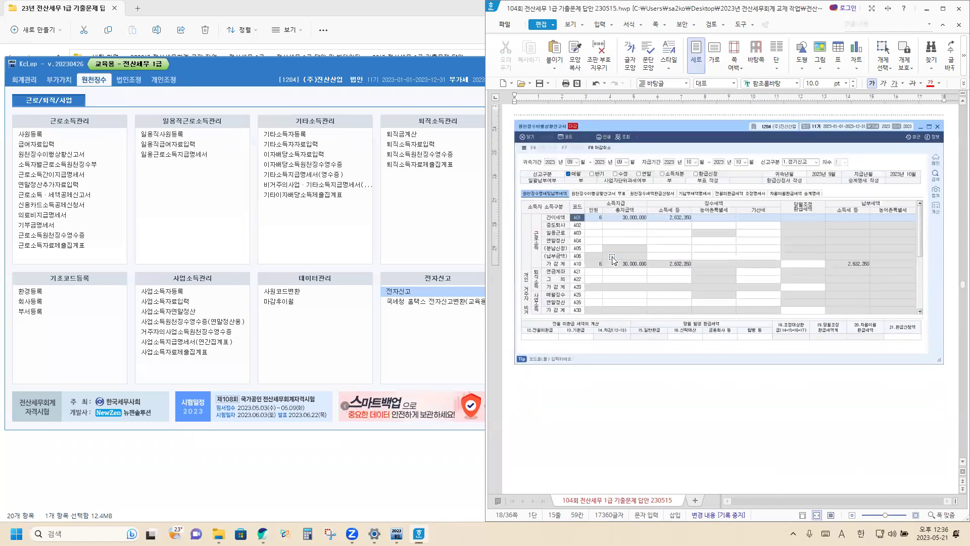
{"action": "scroll", "coordinate": [617, 258], "scroll_direction": "down", "scroll_amount": 7}
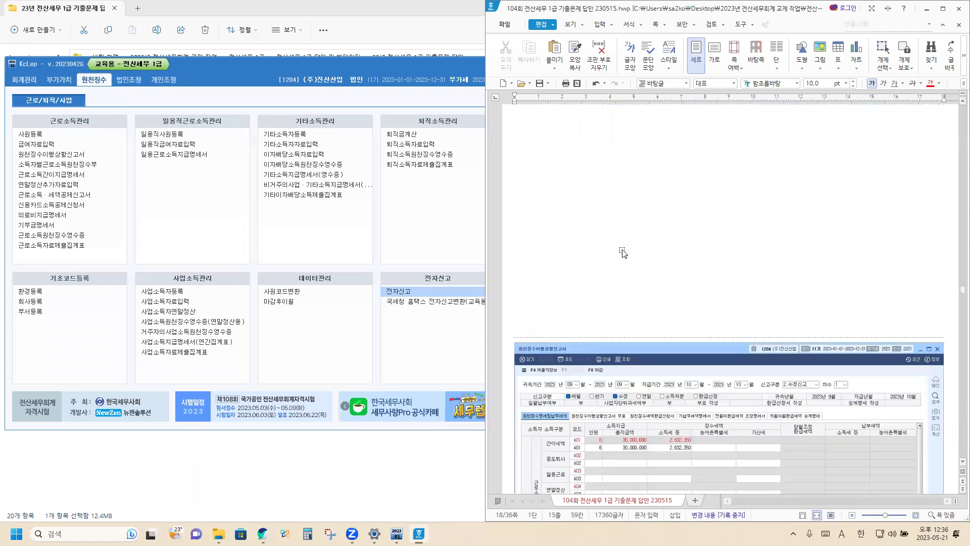
{"action": "scroll", "coordinate": [623, 253], "scroll_direction": "down", "scroll_amount": 3}
{"action": "scroll", "coordinate": [624, 252], "scroll_direction": "down", "scroll_amount": 2}
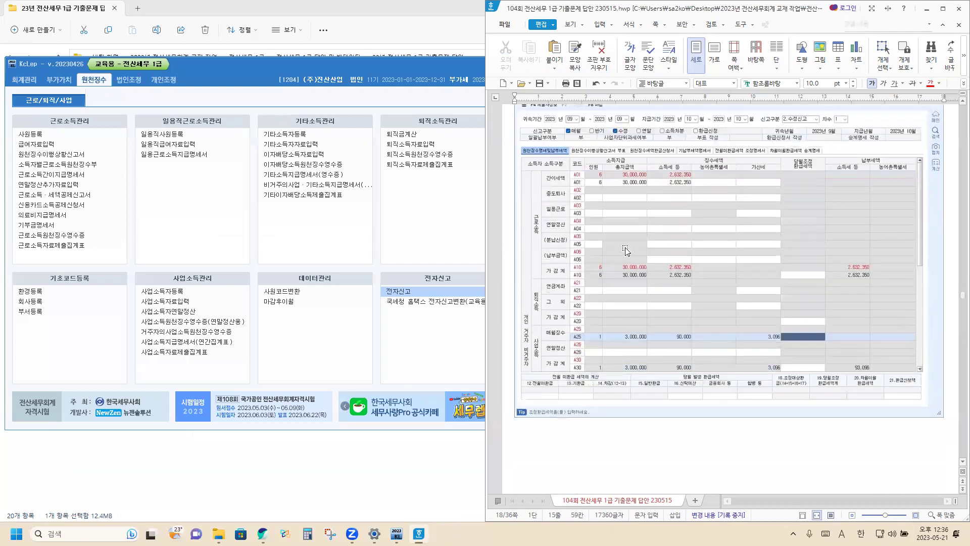
{"action": "scroll", "coordinate": [666, 259], "scroll_direction": "down", "scroll_amount": 3}
{"action": "scroll", "coordinate": [665, 259], "scroll_direction": "up", "scroll_amount": 9}
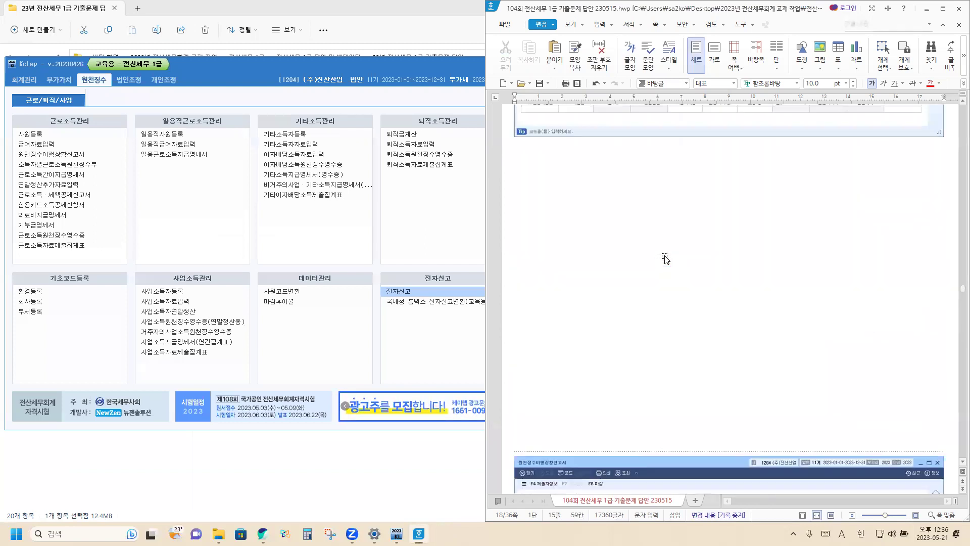
{"action": "scroll", "coordinate": [666, 259], "scroll_direction": "down", "scroll_amount": 5}
{"action": "left_click_drag", "start_coordinate": [667, 259], "coordinate": [643, 286]}
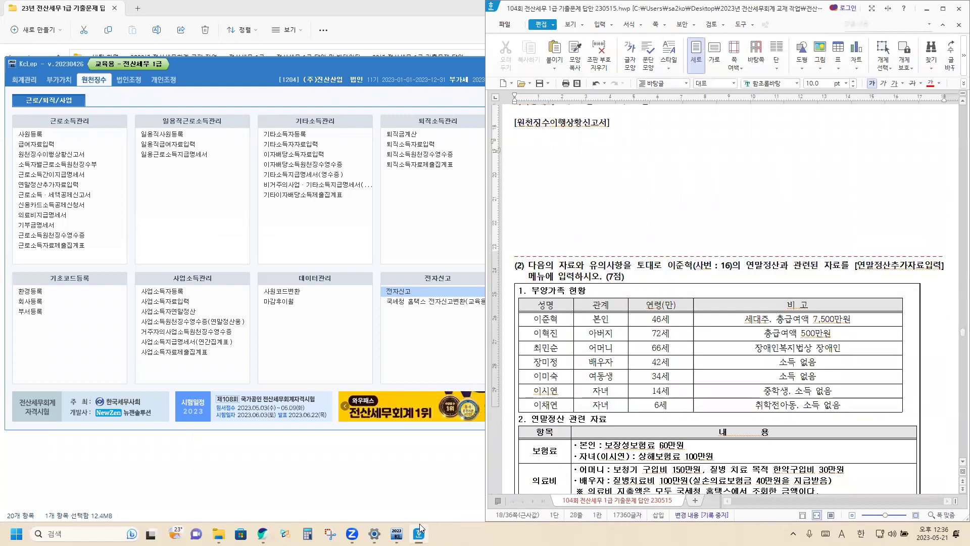
{"action": "left_click", "coordinate": [47, 160]}
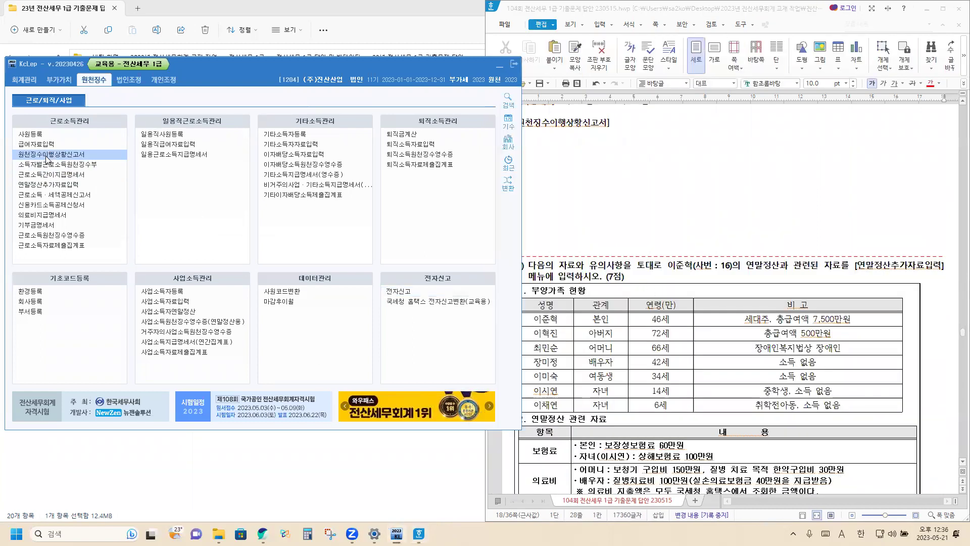
Open 원천징수이행상황신고서 and set the attribution period to 2023-09~09.
{"action": "left_click", "coordinate": [47, 155]}
{"action": "key", "text": "Return"}
{"action": "type", "text": "10"}
{"action": "key", "text": "Return"}
{"action": "key", "text": "Return"}
{"action": "type", "text": "10"}
{"action": "key", "text": "Return"}
{"action": "key", "text": "Return"}
{"action": "type", "text": "11"}
{"action": "key", "text": "Return"}
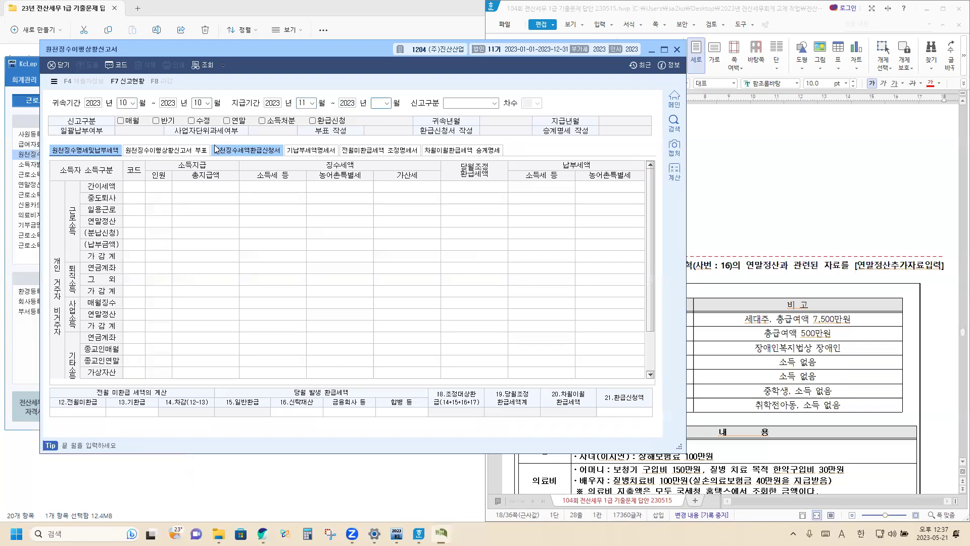
{"action": "left_click", "coordinate": [122, 102]}
{"action": "left_click", "coordinate": [133, 103]}
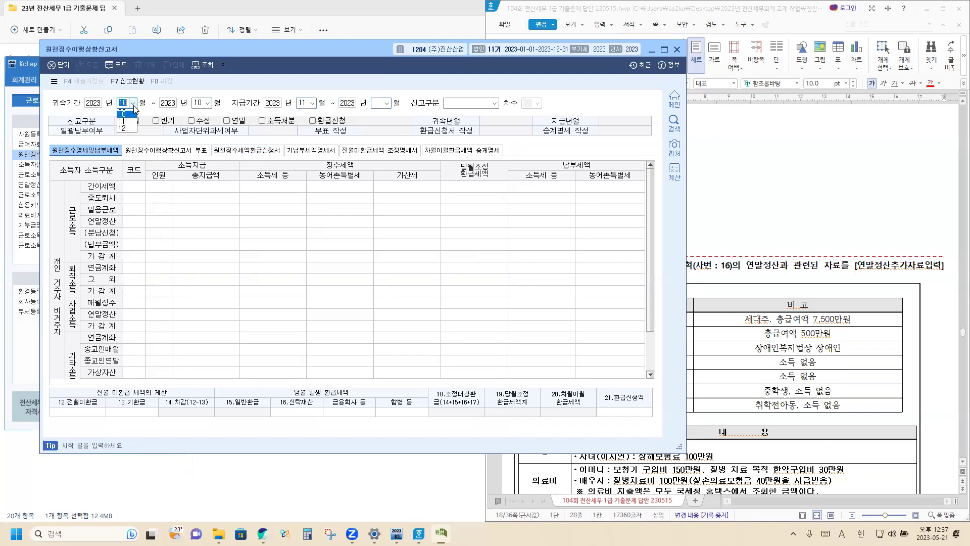
{"action": "left_click", "coordinate": [126, 169]}
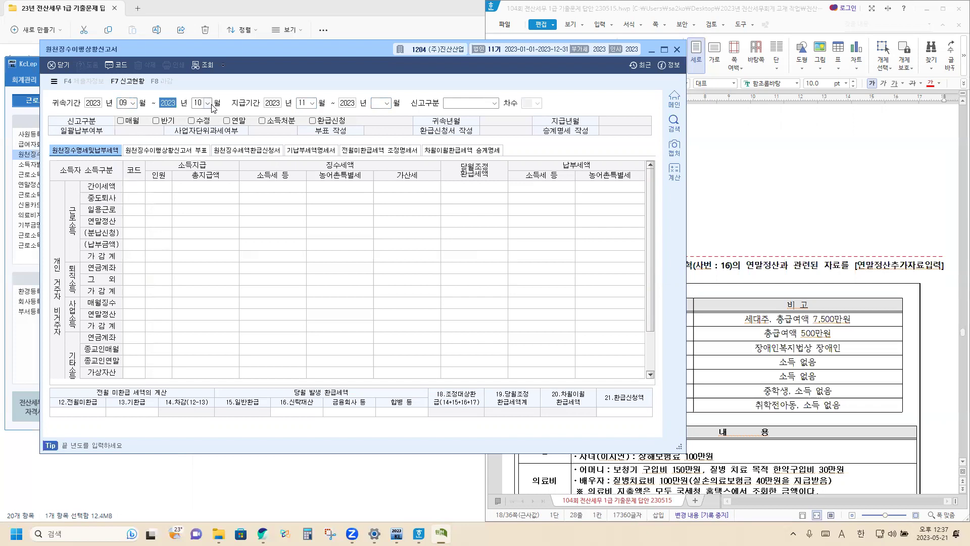
{"action": "left_click", "coordinate": [208, 103]}
{"action": "left_click", "coordinate": [197, 169]}
Set payment period 2023-10~10, filing type 2.수정신고 round 1, and capture the report screenshot.
{"action": "left_click", "coordinate": [313, 103]}
{"action": "left_click", "coordinate": [305, 180]}
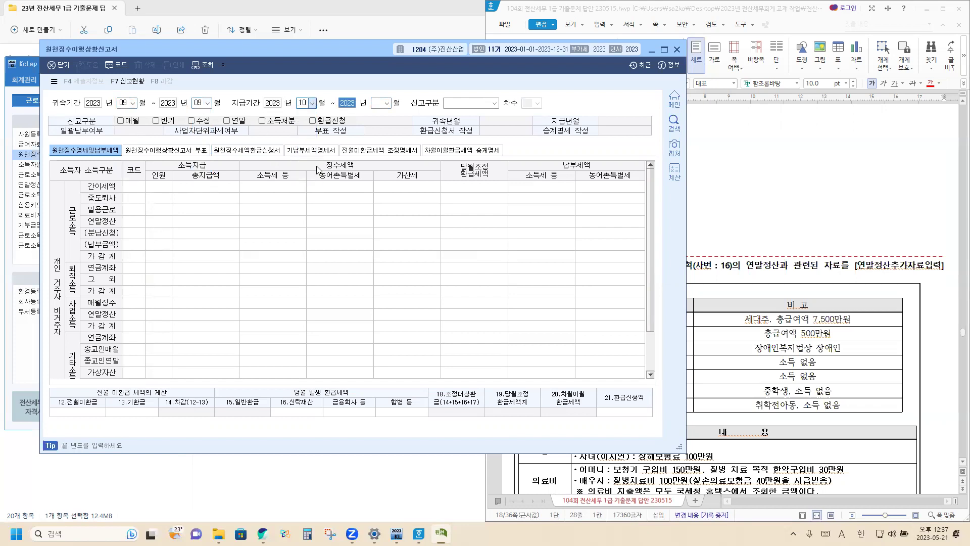
{"action": "left_click", "coordinate": [388, 105]}
{"action": "left_click", "coordinate": [381, 179]}
{"action": "left_click", "coordinate": [494, 103]}
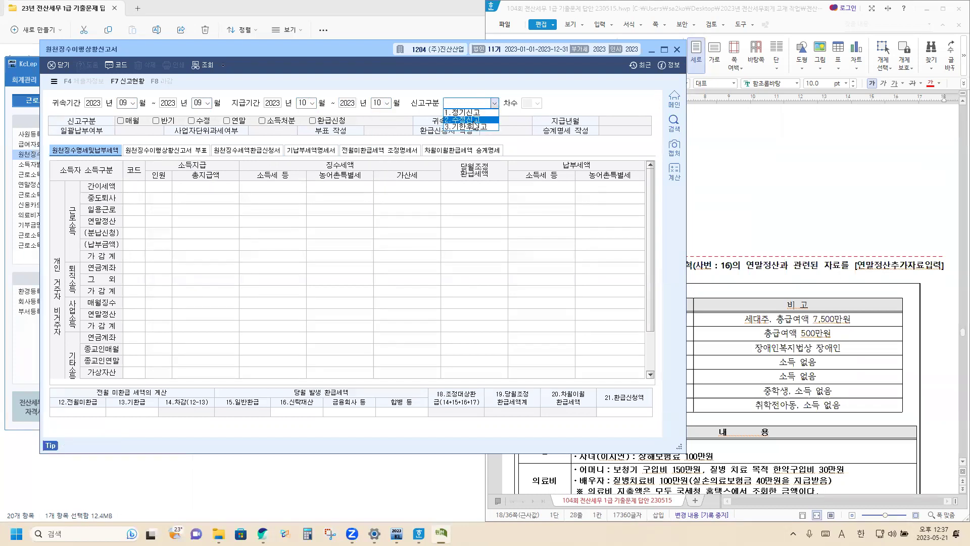
{"action": "left_click", "coordinate": [475, 127]}
{"action": "left_click", "coordinate": [537, 103]}
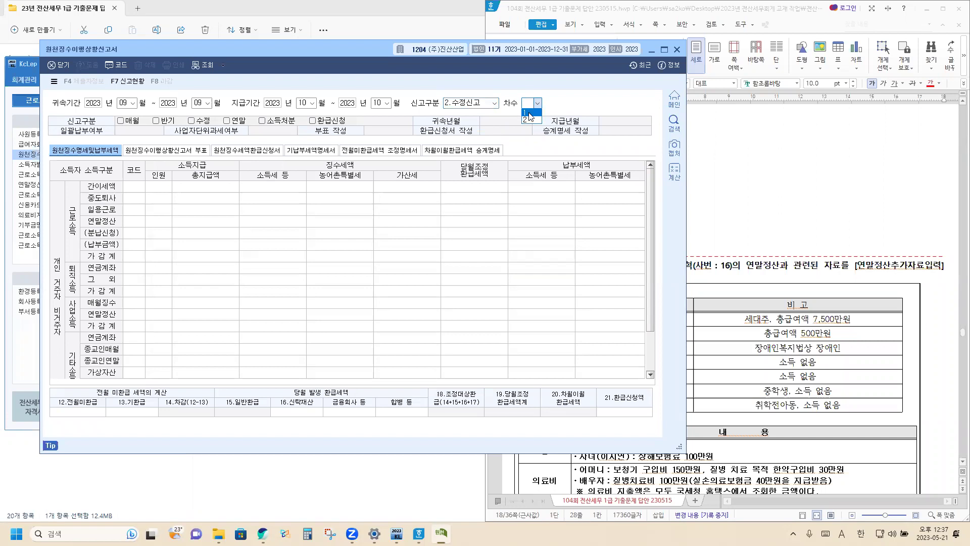
{"action": "left_click", "coordinate": [530, 117]}
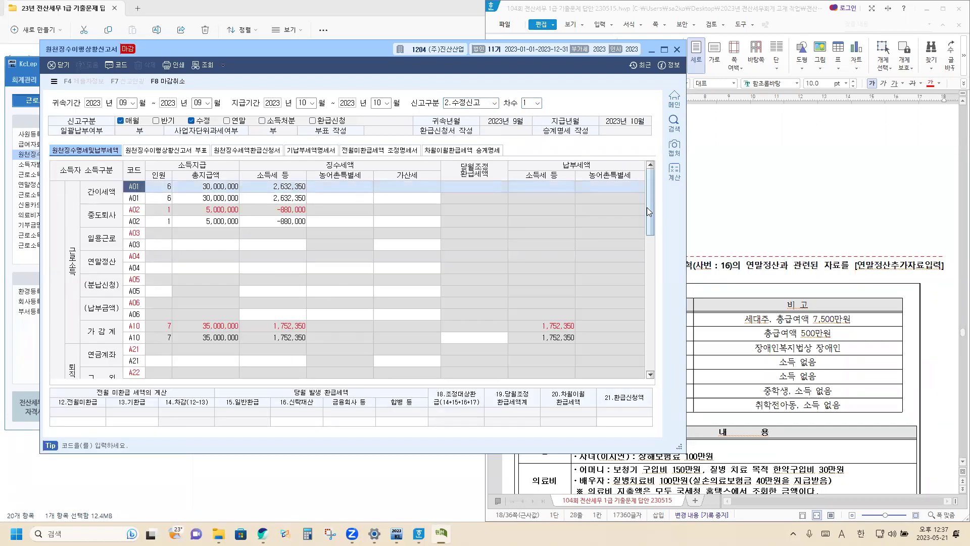
{"action": "scroll", "coordinate": [245, 287], "scroll_direction": "down", "scroll_amount": 5}
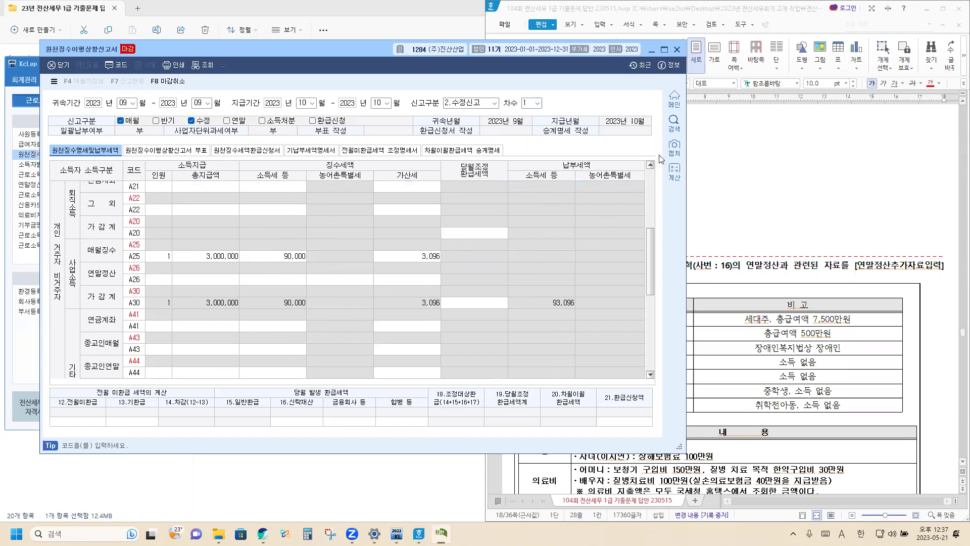
{"action": "left_click", "coordinate": [678, 148]}
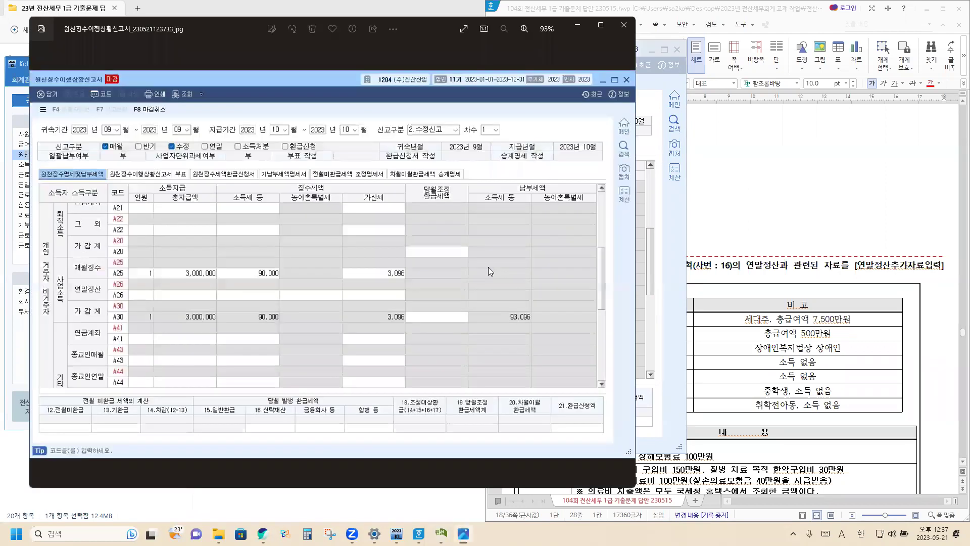
Paste the report screenshot below the [원천징수이행상황신고서] heading and adjust its object properties.
{"action": "left_click", "coordinate": [545, 167]}
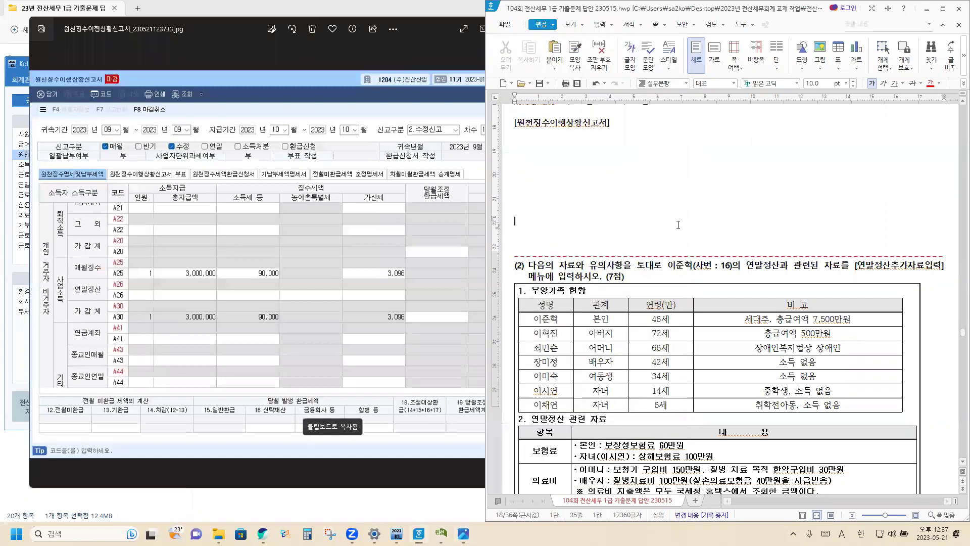
{"action": "scroll", "coordinate": [515, 255], "scroll_direction": "up", "scroll_amount": 1}
{"action": "scroll", "coordinate": [526, 212], "scroll_direction": "up", "scroll_amount": 1}
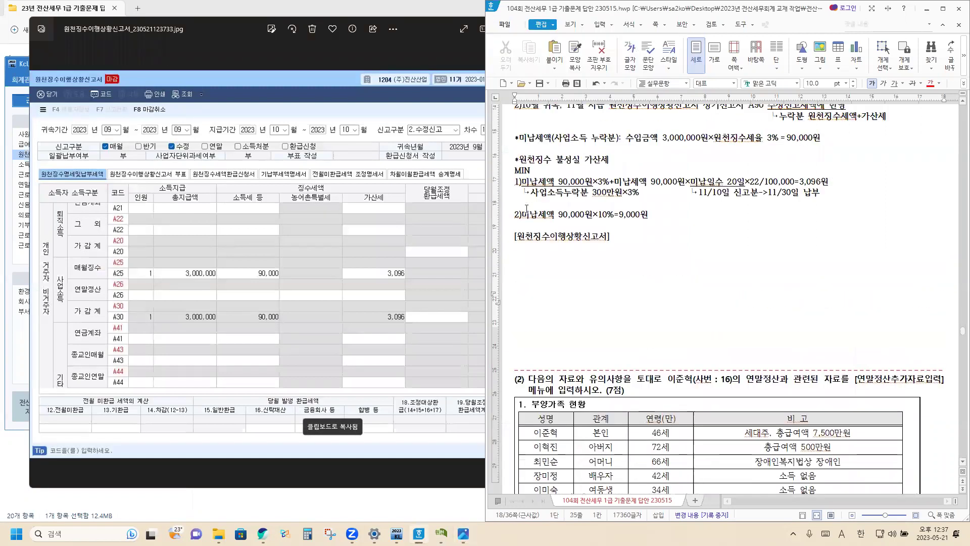
{"action": "left_click", "coordinate": [524, 249]}
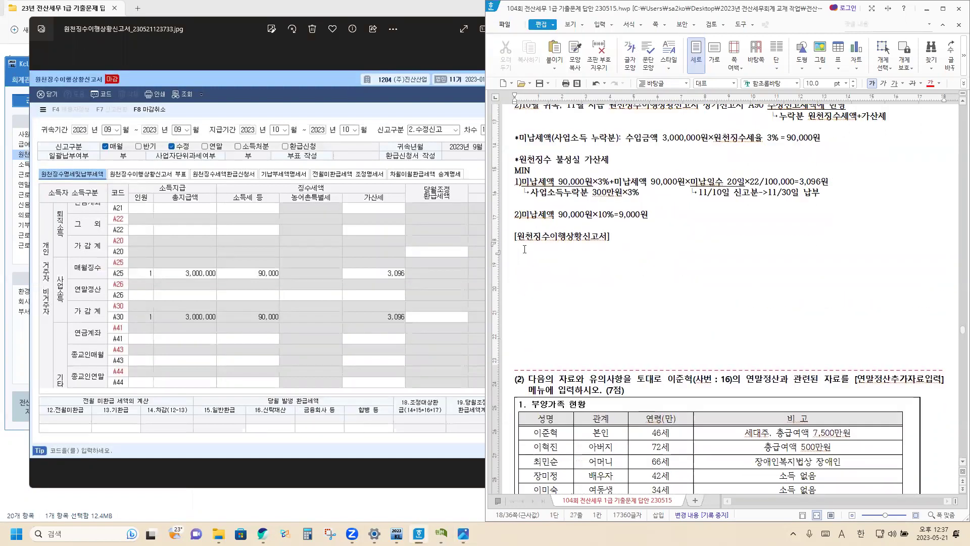
{"action": "key", "text": "ctrl+v"}
{"action": "scroll", "coordinate": [586, 273], "scroll_direction": "down", "scroll_amount": 3}
{"action": "left_click", "coordinate": [588, 270]}
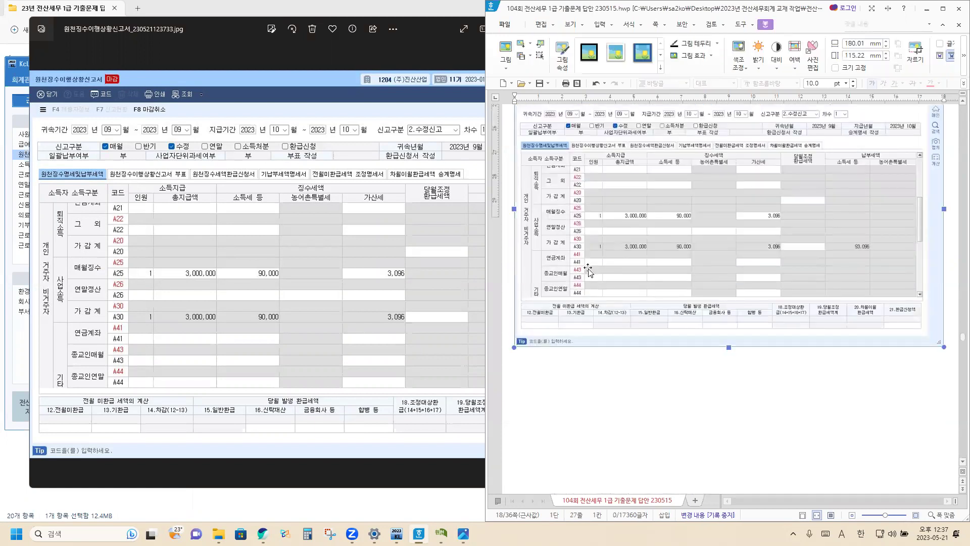
{"action": "right_click", "coordinate": [589, 270]}
{"action": "left_click", "coordinate": [621, 277]}
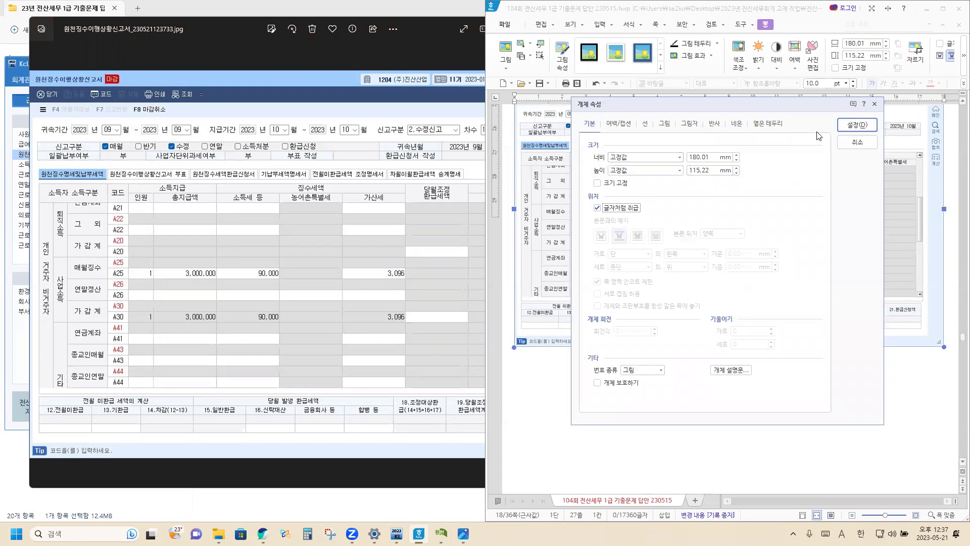
{"action": "left_click", "coordinate": [858, 126]}
{"action": "left_click", "coordinate": [567, 411]}
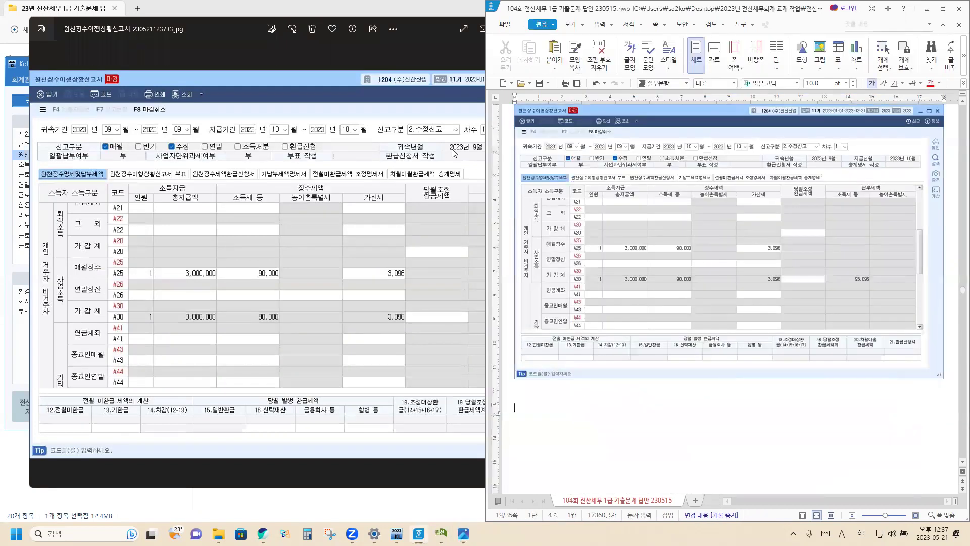
Close the screenshot viewer and KcLep's withholding status report form.
{"action": "left_click", "coordinate": [393, 28]}
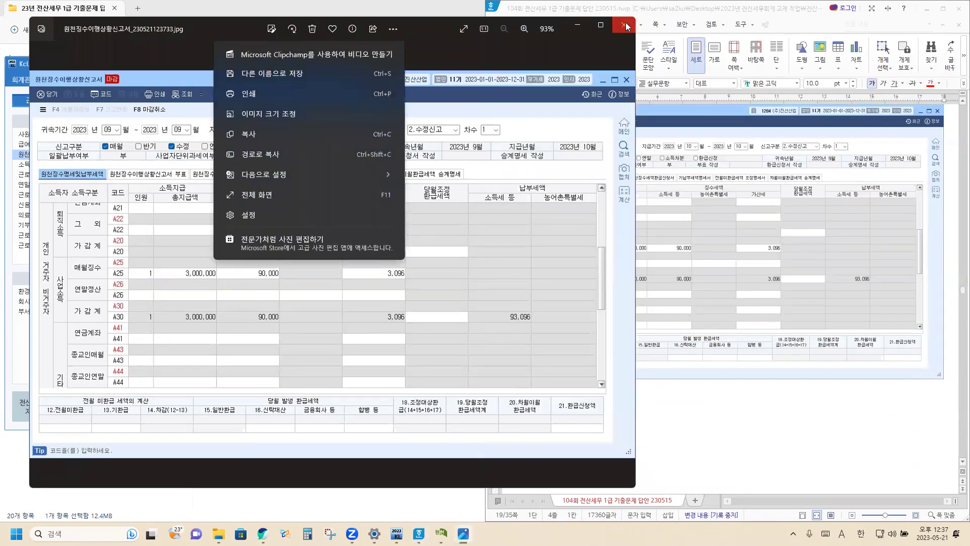
{"action": "key", "text": "alt+F4"}
{"action": "left_click", "coordinate": [379, 53]}
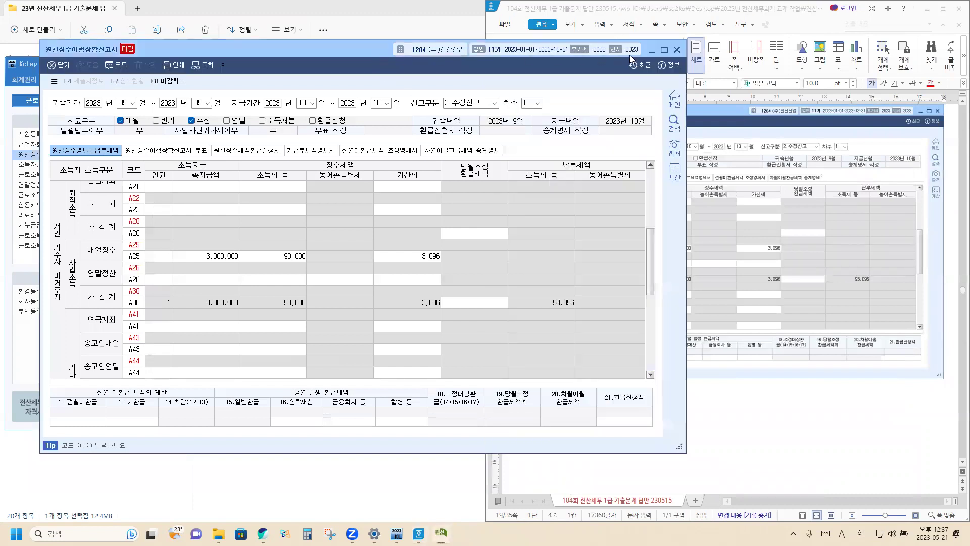
{"action": "left_click", "coordinate": [677, 49]}
{"action": "left_click", "coordinate": [575, 407]}
{"action": "scroll", "coordinate": [583, 401], "scroll_direction": "down", "scroll_amount": 10}
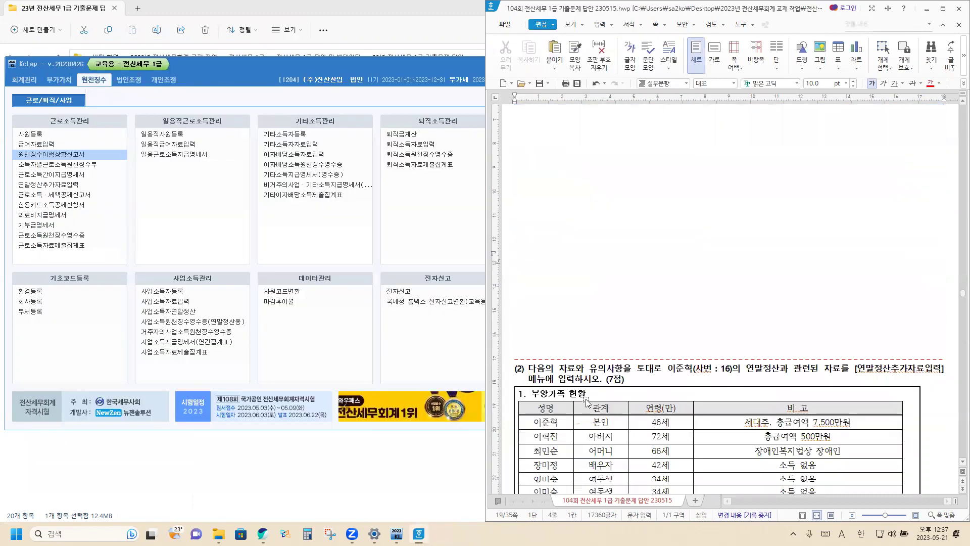
{"action": "left_click", "coordinate": [564, 141]}
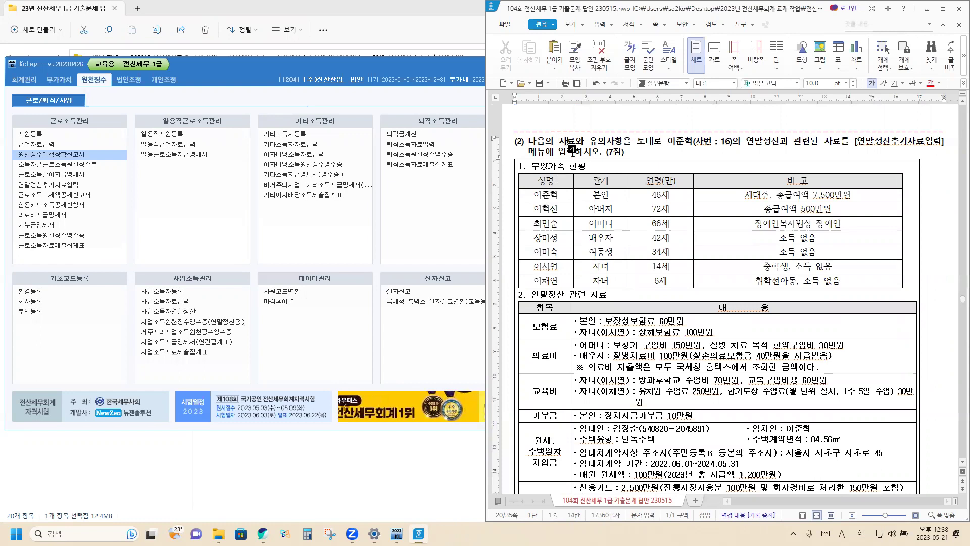
{"action": "scroll", "coordinate": [611, 318], "scroll_direction": "down", "scroll_amount": 3}
{"action": "scroll", "coordinate": [612, 309], "scroll_direction": "down", "scroll_amount": 3}
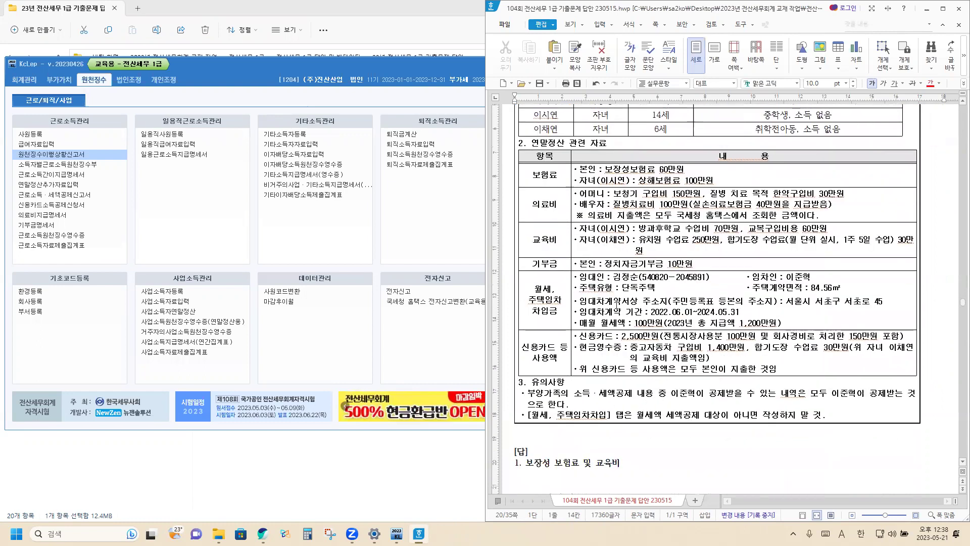
{"action": "scroll", "coordinate": [604, 312], "scroll_direction": "down", "scroll_amount": 1}
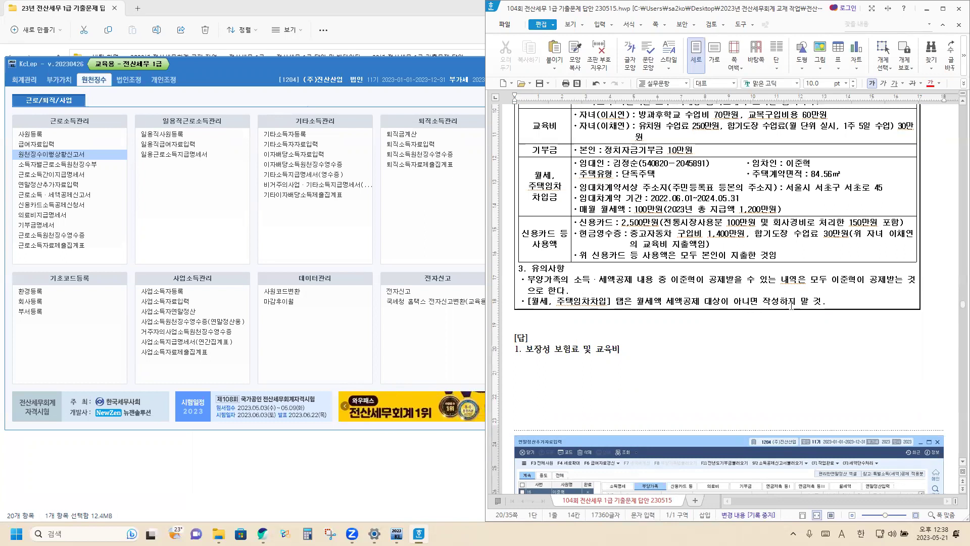
Add a note line '총급여 7천만원 이하 근로자만 공제대상' below the existing notes.
{"action": "left_click", "coordinate": [839, 298]}
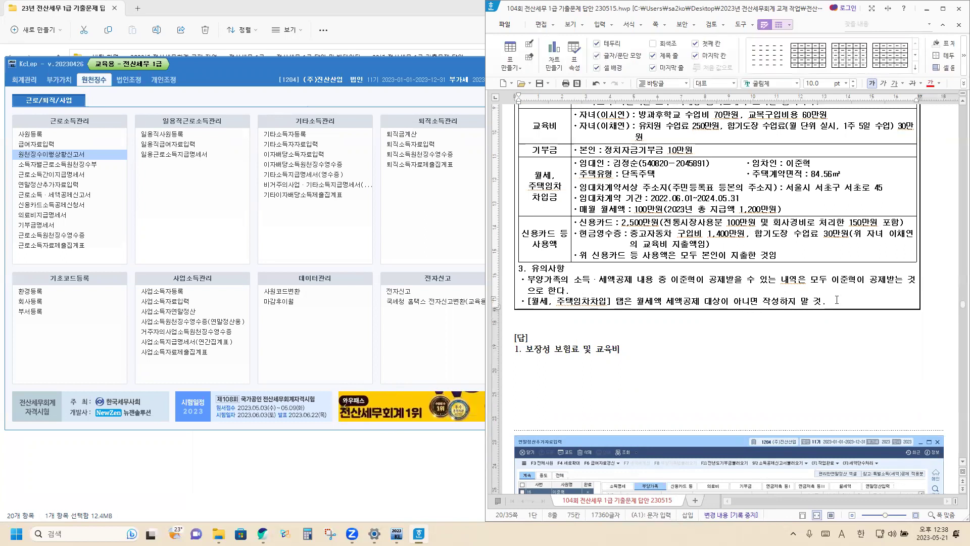
{"action": "key", "text": "Return"}
{"action": "type", "text": "->"}
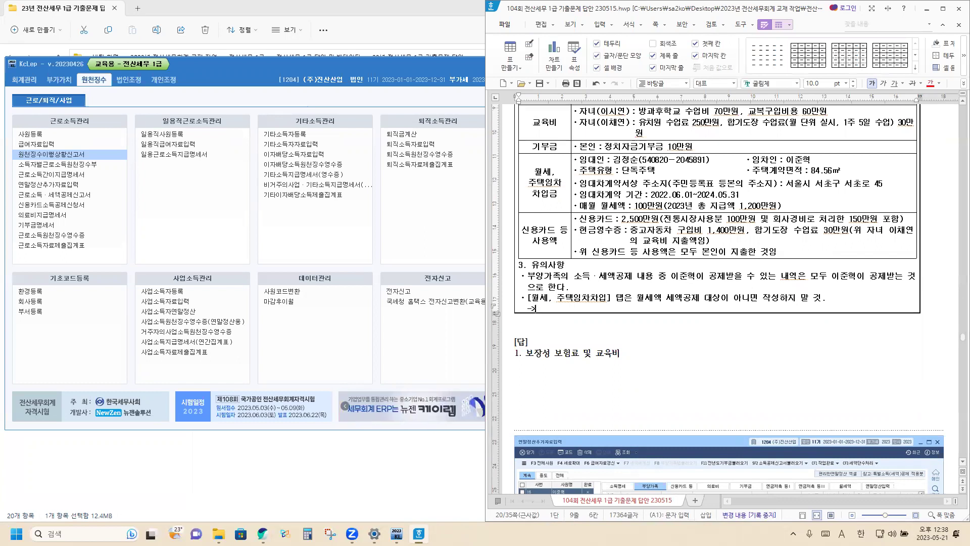
{"action": "type", "text": "총급여"}
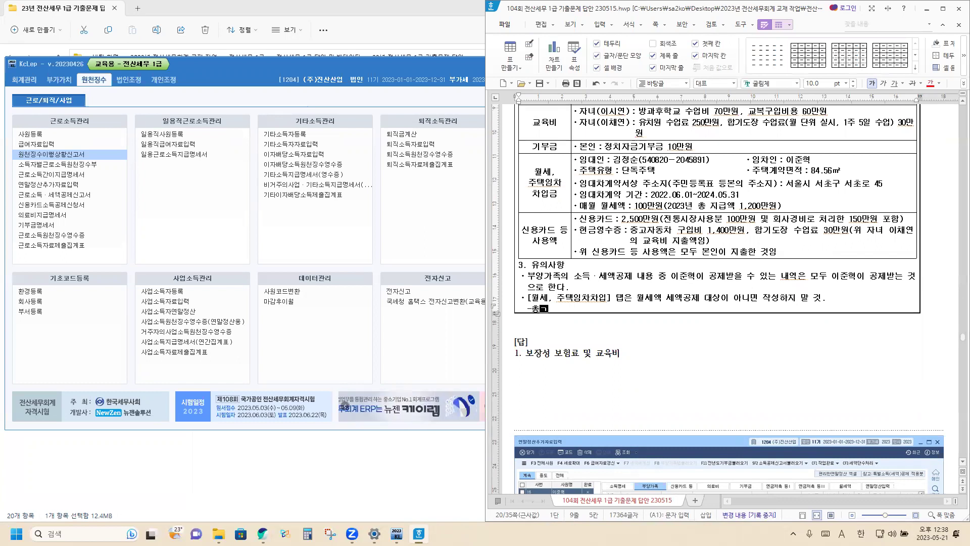
{"action": "key", "text": "BackSpace"}
{"action": "key", "text": "BackSpace"}
{"action": "key", "text": "BackSpace"}
{"action": "key", "text": "BackSpace"}
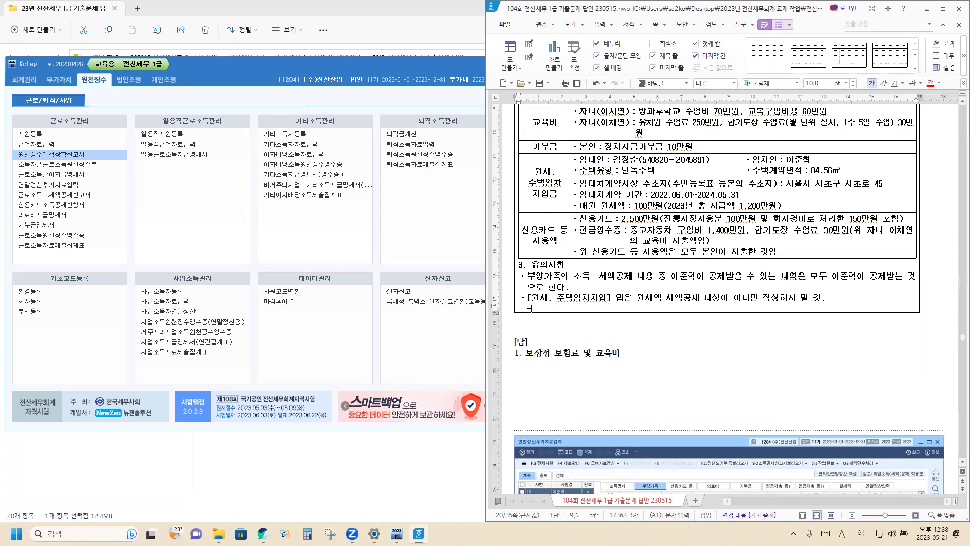
{"action": "type", "text": ">총급여"}
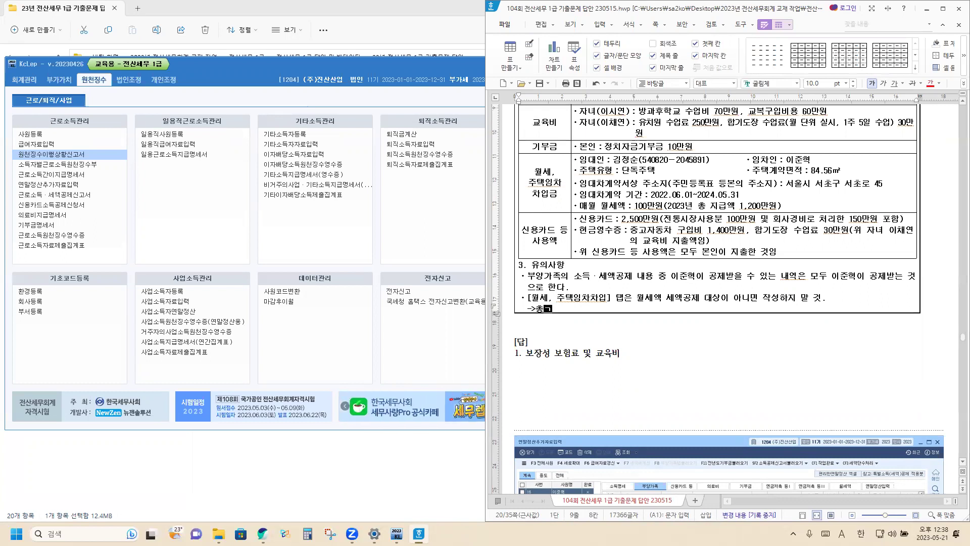
{"action": "type", "text": " 7천"}
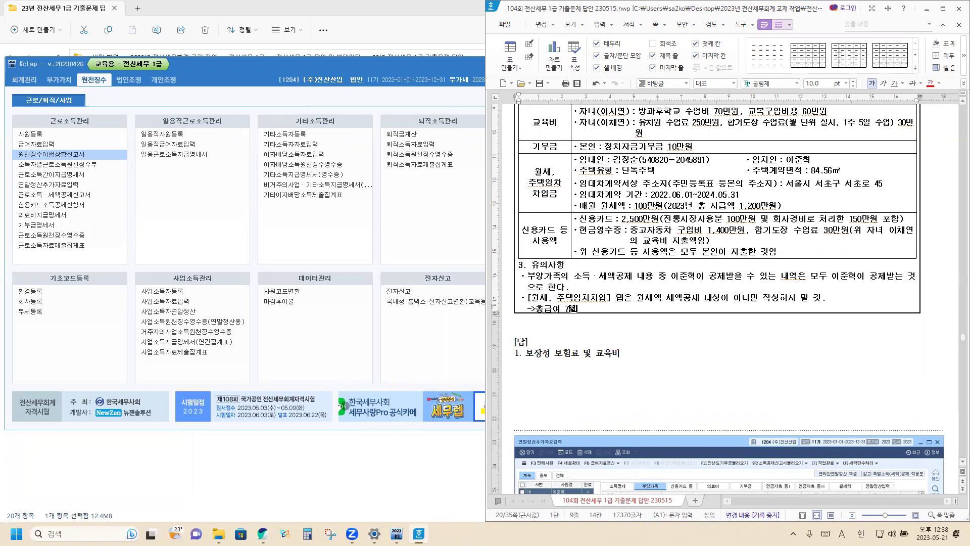
{"action": "type", "text": "만원 일하 근ㄹㅈ"}
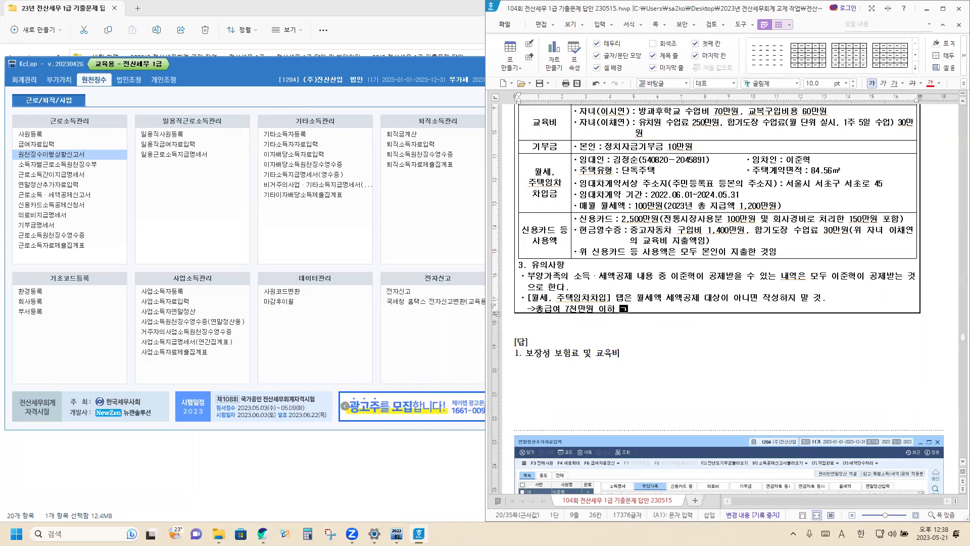
{"action": "key", "text": "BackSpace"}
{"action": "key", "text": "BackSpace"}
{"action": "key", "text": "BackSpace"}
{"action": "type", "text": "로"}
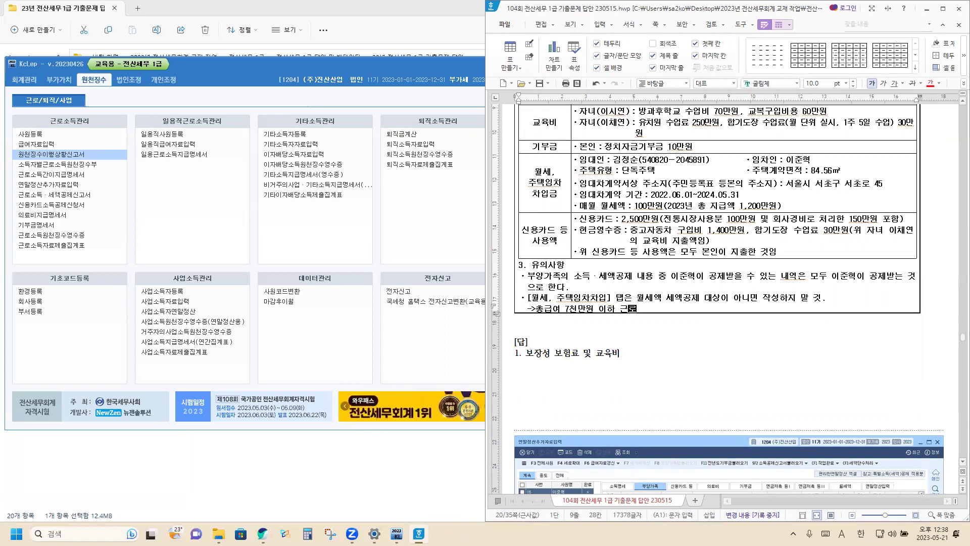
{"action": "type", "text": "자 만 공제대상"}
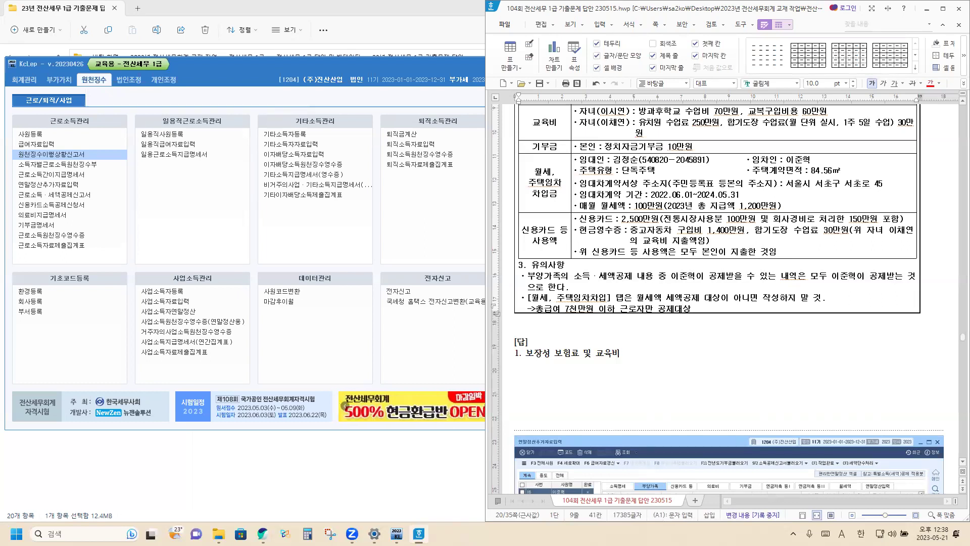
{"action": "scroll", "coordinate": [959, 216], "scroll_direction": "up", "scroll_amount": 3}
{"action": "scroll", "coordinate": [959, 215], "scroll_direction": "up", "scroll_amount": 10}
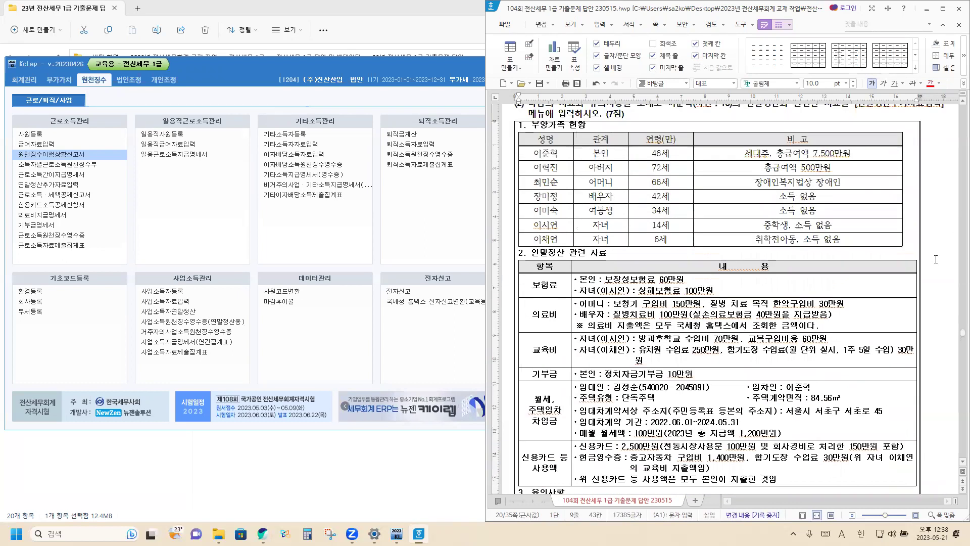
{"action": "scroll", "coordinate": [909, 246], "scroll_direction": "down", "scroll_amount": 3}
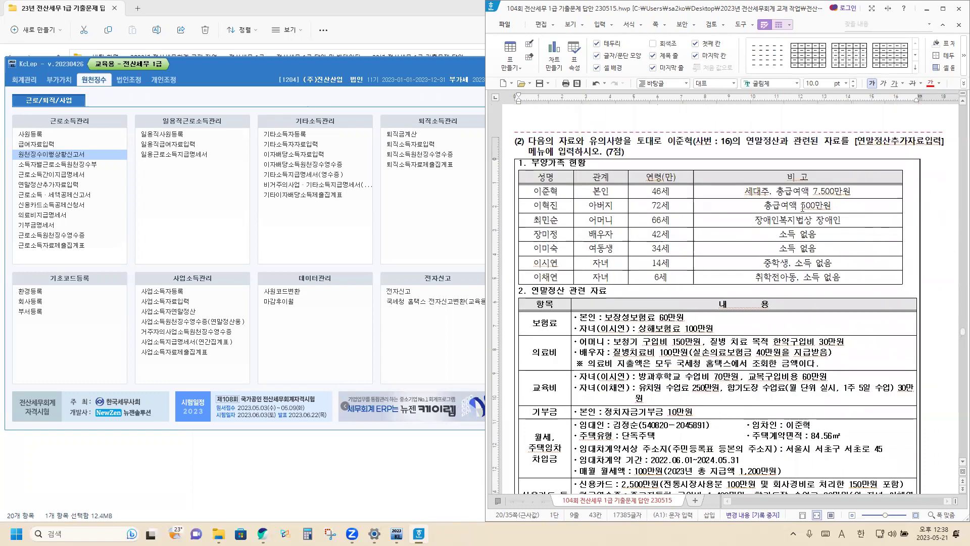
{"action": "scroll", "coordinate": [825, 200], "scroll_direction": "down", "scroll_amount": 3}
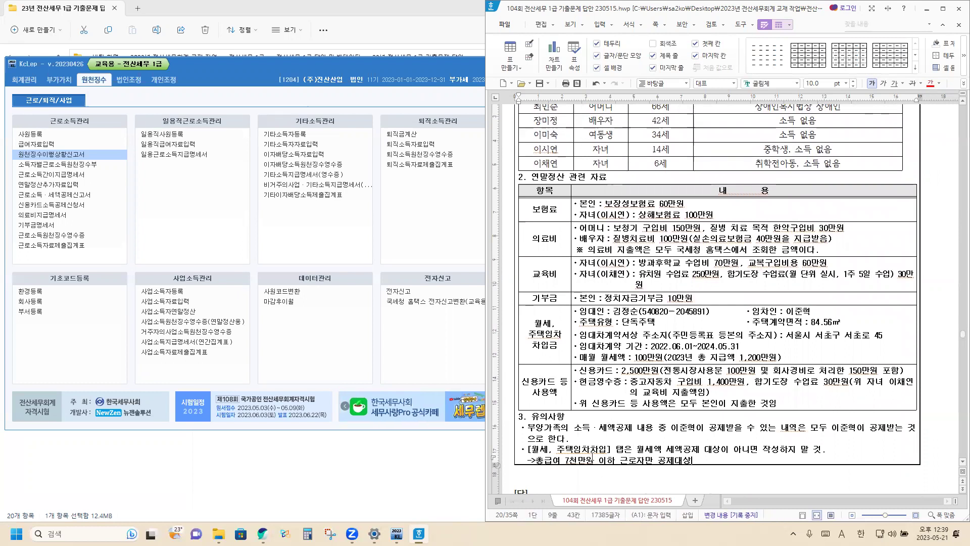
{"action": "scroll", "coordinate": [581, 461], "scroll_direction": "down", "scroll_amount": 3}
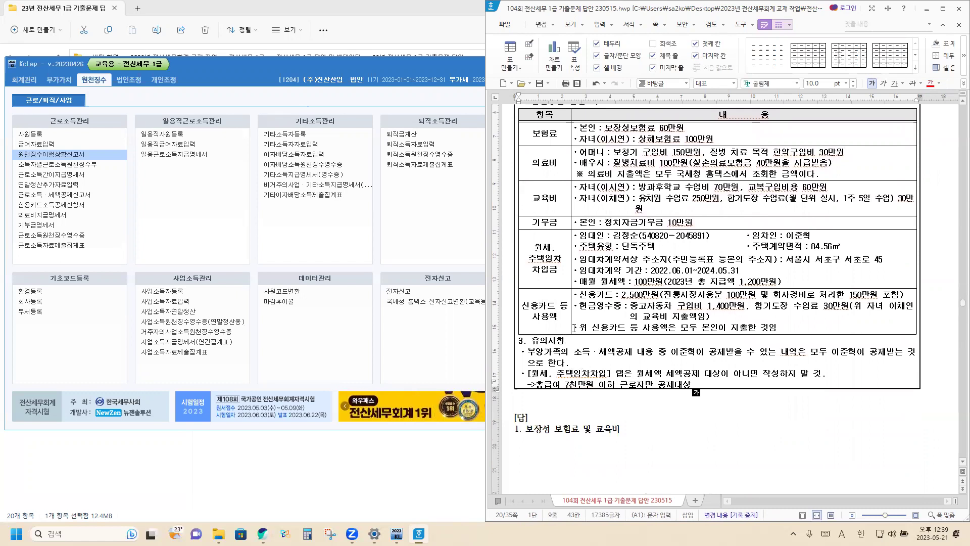
{"action": "scroll", "coordinate": [573, 327], "scroll_direction": "up", "scroll_amount": 6}
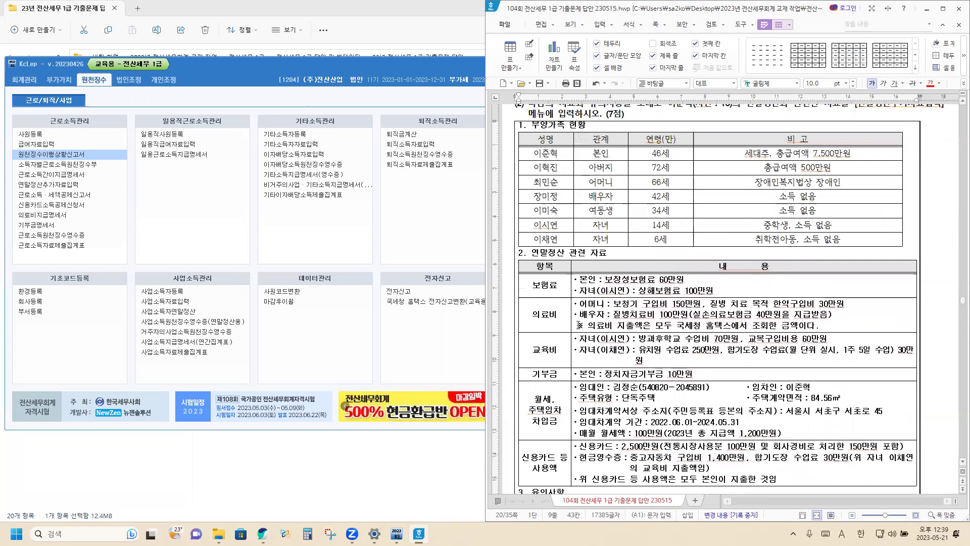
{"action": "scroll", "coordinate": [579, 325], "scroll_direction": "up", "scroll_amount": 2}
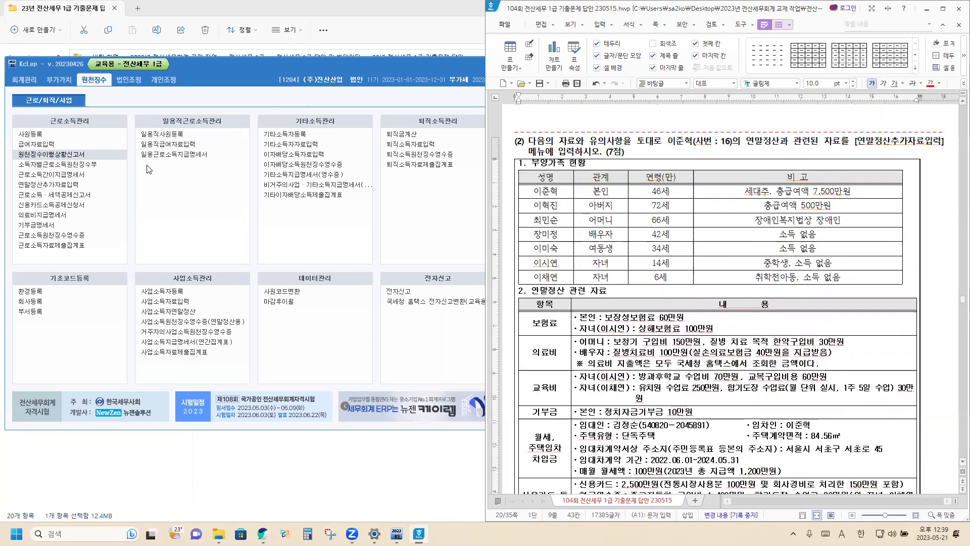
Load employee 16 in 연말정산추가자료입력 and view the 부양가족 tab's seven dependants.
{"action": "left_click", "coordinate": [51, 186]}
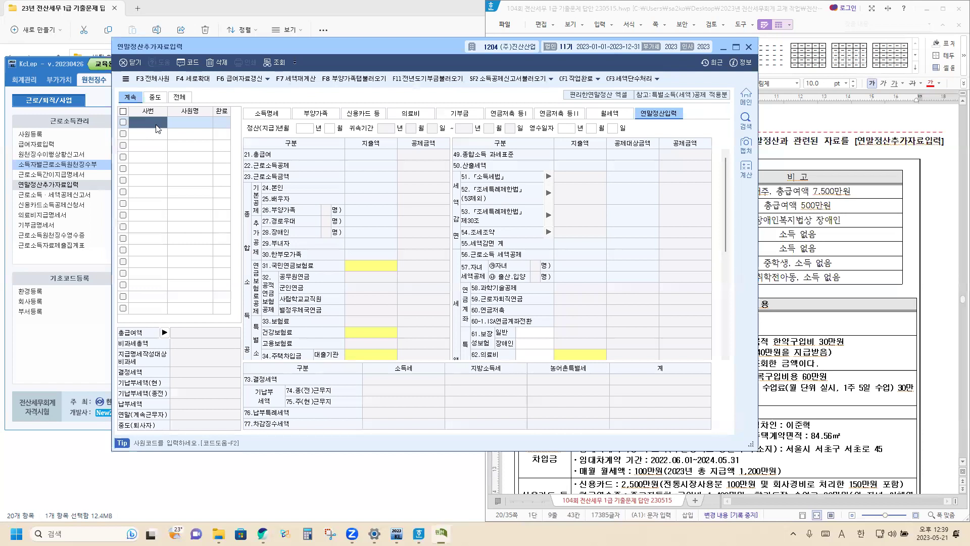
{"action": "double_click", "coordinate": [158, 129]}
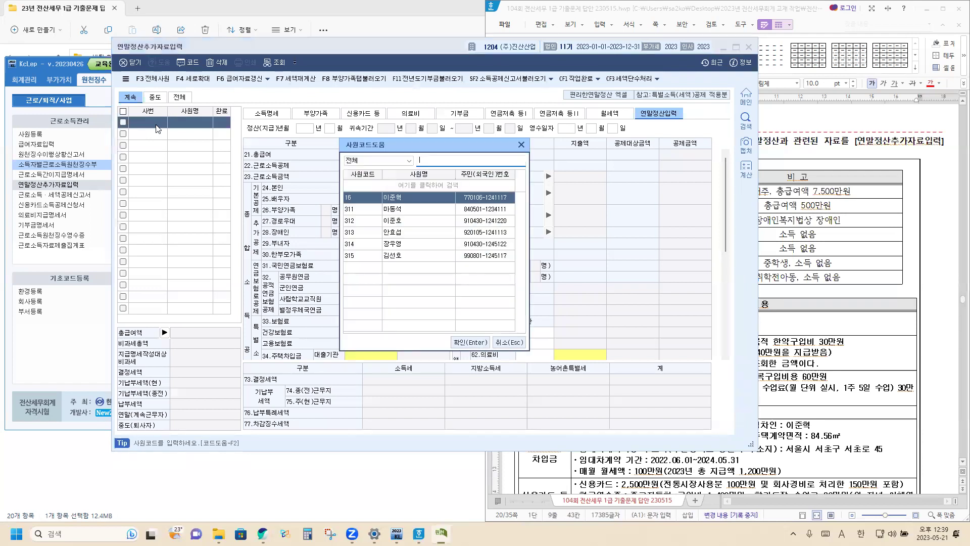
{"action": "left_click", "coordinate": [469, 342]}
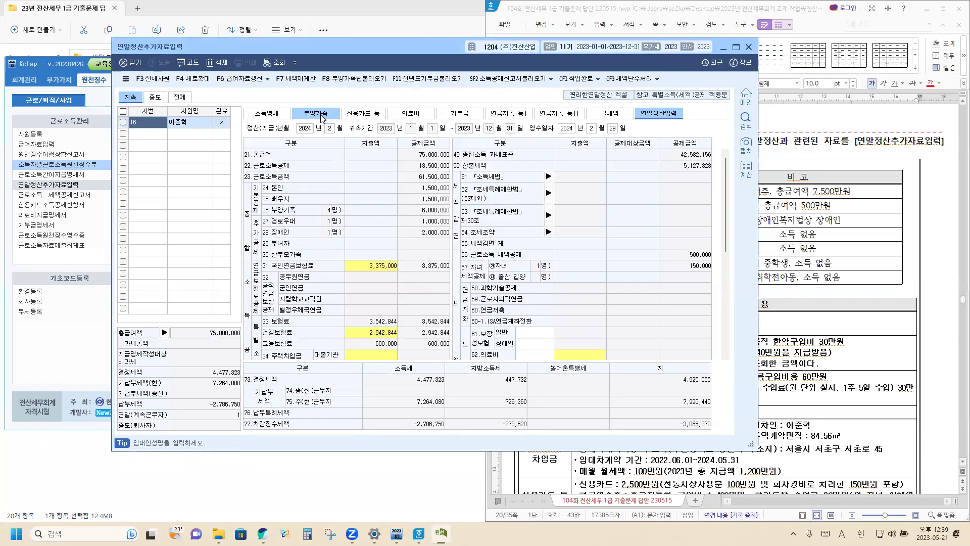
{"action": "left_click", "coordinate": [322, 117]}
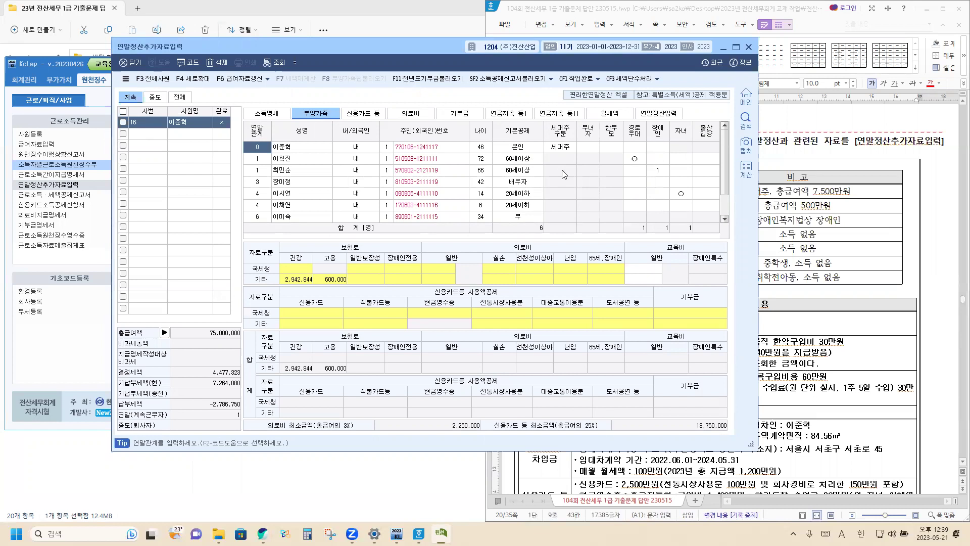
{"action": "left_click", "coordinate": [808, 321]}
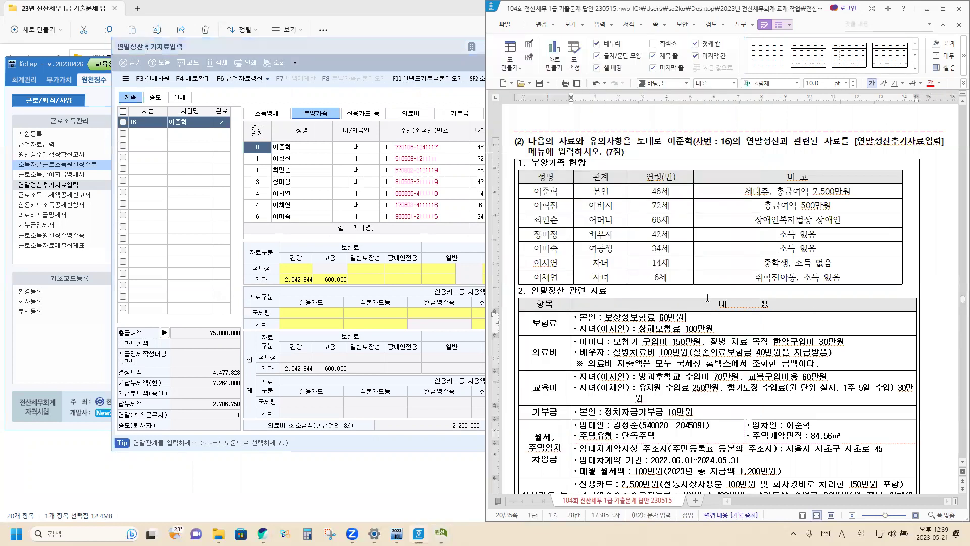
{"action": "scroll", "coordinate": [576, 252], "scroll_direction": "down", "scroll_amount": 3}
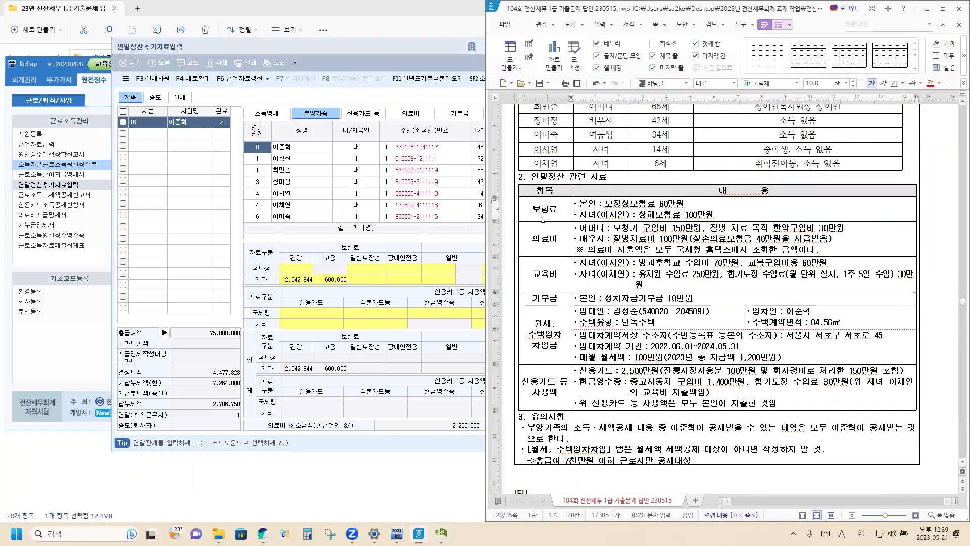
{"action": "left_click", "coordinate": [357, 47]}
Enter 600,000 of 보장성보험-일반 in 국세청간소화 for the employee.
{"action": "left_click_drag", "start_coordinate": [348, 49], "coordinate": [1, 49]}
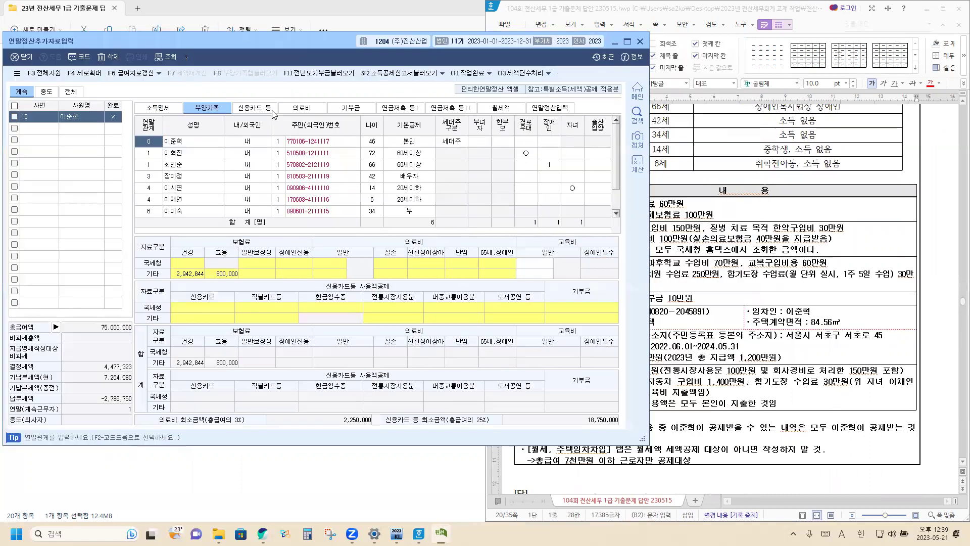
{"action": "left_click", "coordinate": [634, 213]}
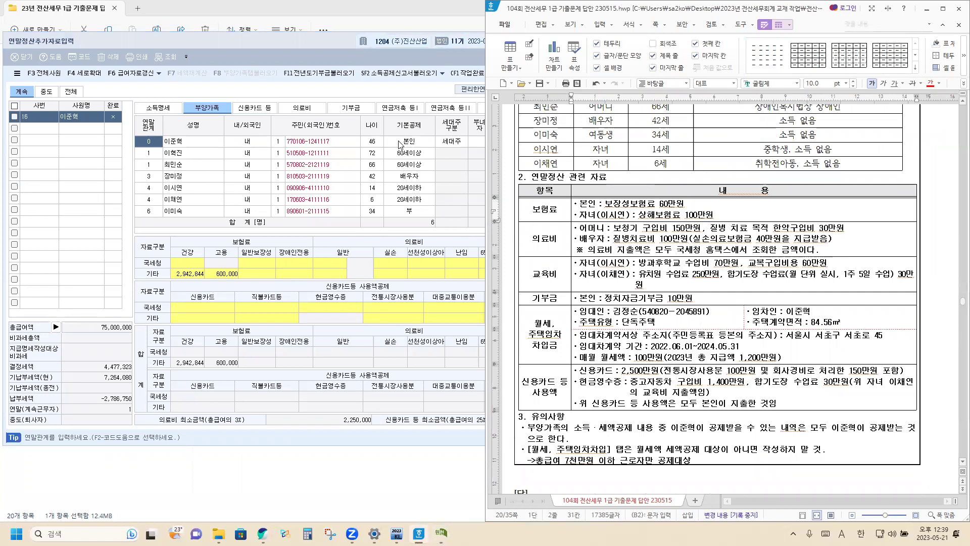
{"action": "left_click", "coordinate": [257, 262]}
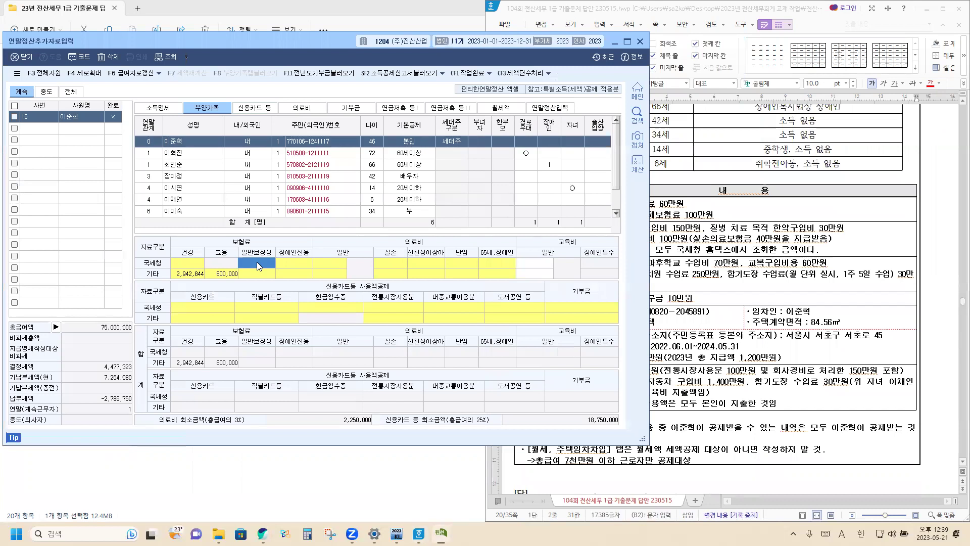
{"action": "left_click", "coordinate": [256, 262]}
{"action": "left_click", "coordinate": [264, 218]}
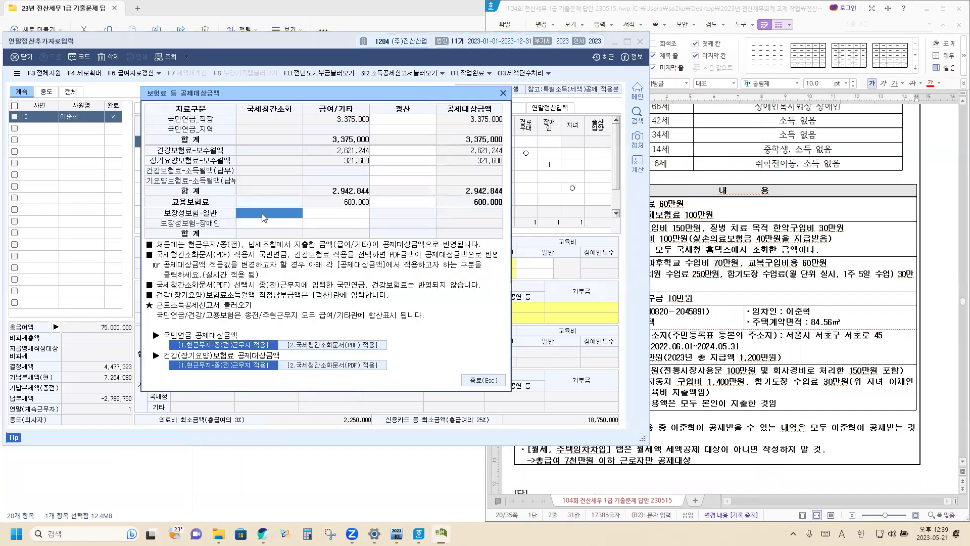
{"action": "type", "text": "6000000"}
{"action": "key", "text": "Return"}
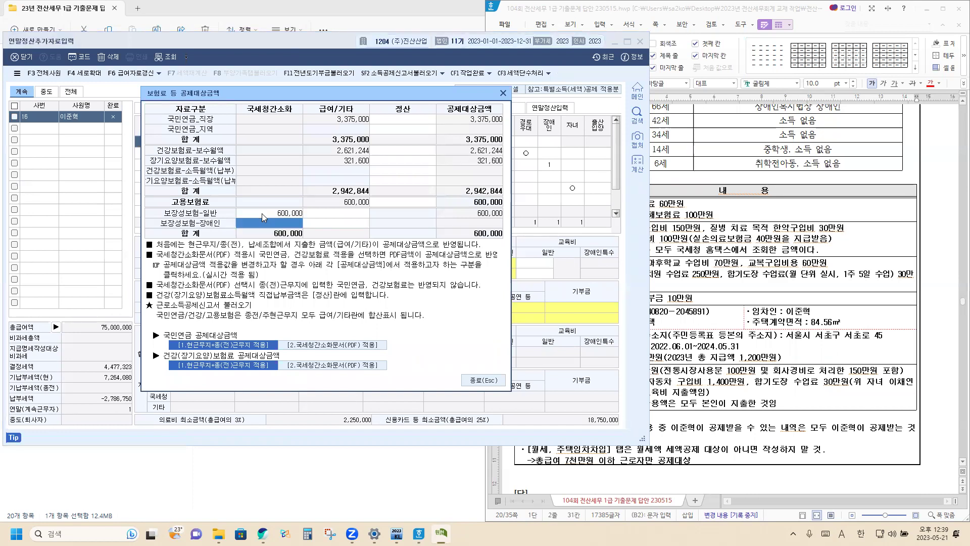
{"action": "left_click", "coordinate": [482, 380]}
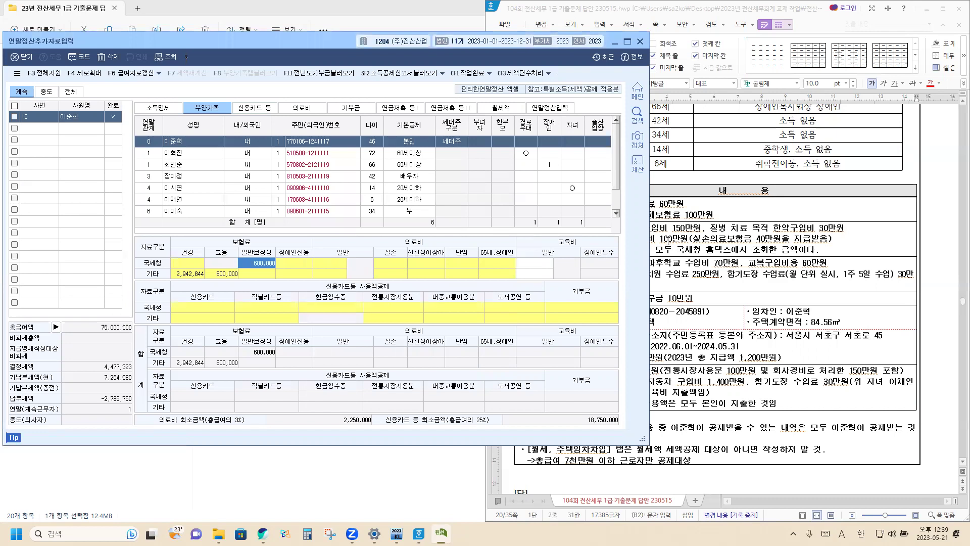
Enter 1,000,000 of 보장성보험-일반 in 국세청간소화 for the 14-year-old child.
{"action": "left_click", "coordinate": [662, 239]}
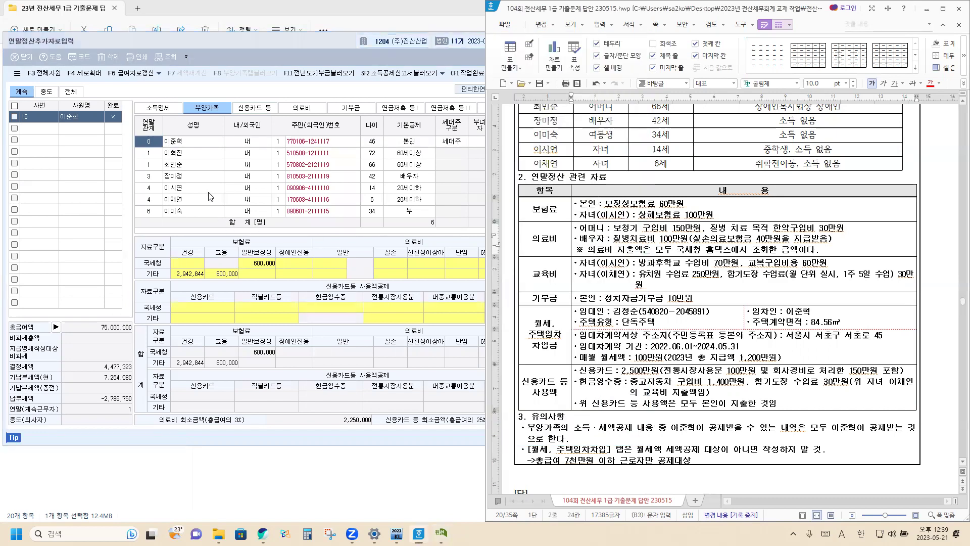
{"action": "left_click", "coordinate": [195, 193]}
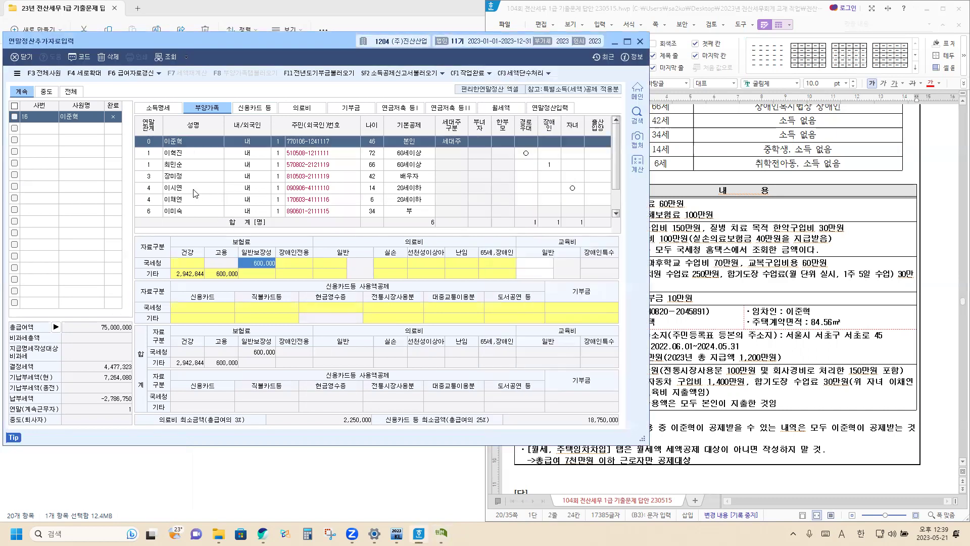
{"action": "left_click", "coordinate": [195, 193]}
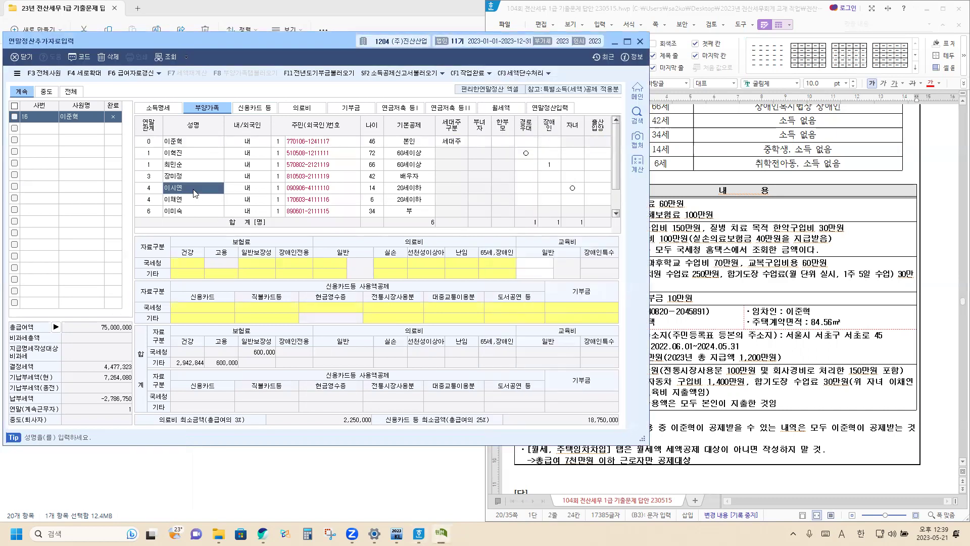
{"action": "double_click", "coordinate": [259, 260]}
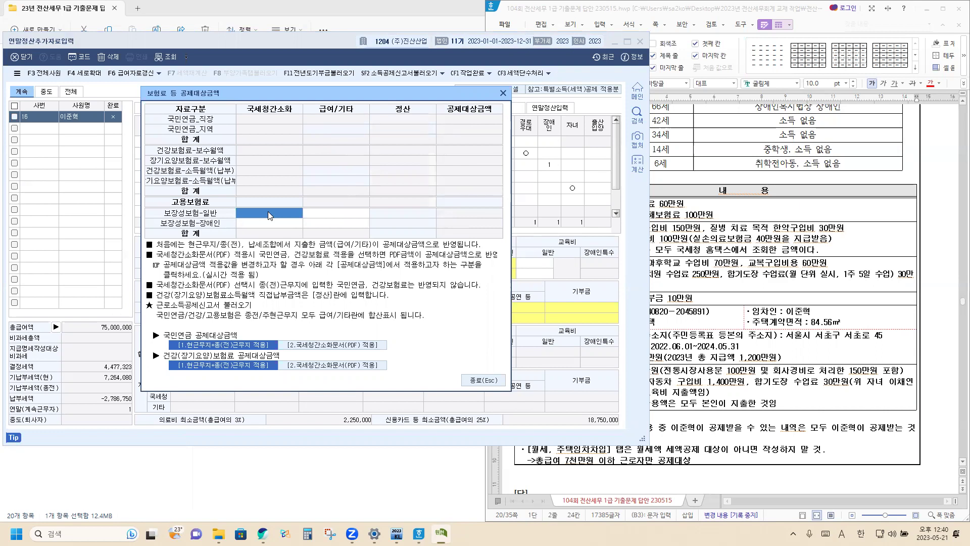
{"action": "type", "text": "1000000"}
{"action": "key", "text": "Return"}
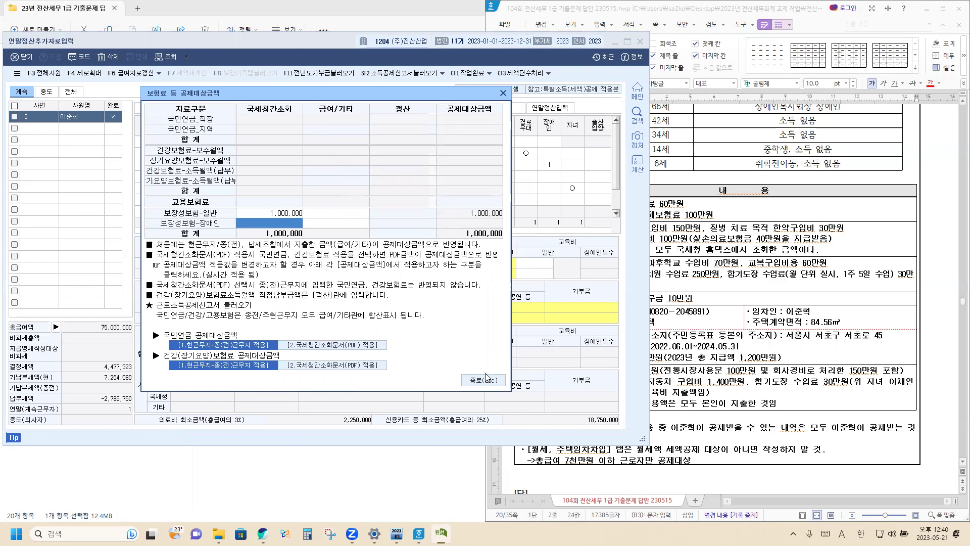
{"action": "left_click", "coordinate": [483, 380]}
{"action": "left_click", "coordinate": [706, 234]}
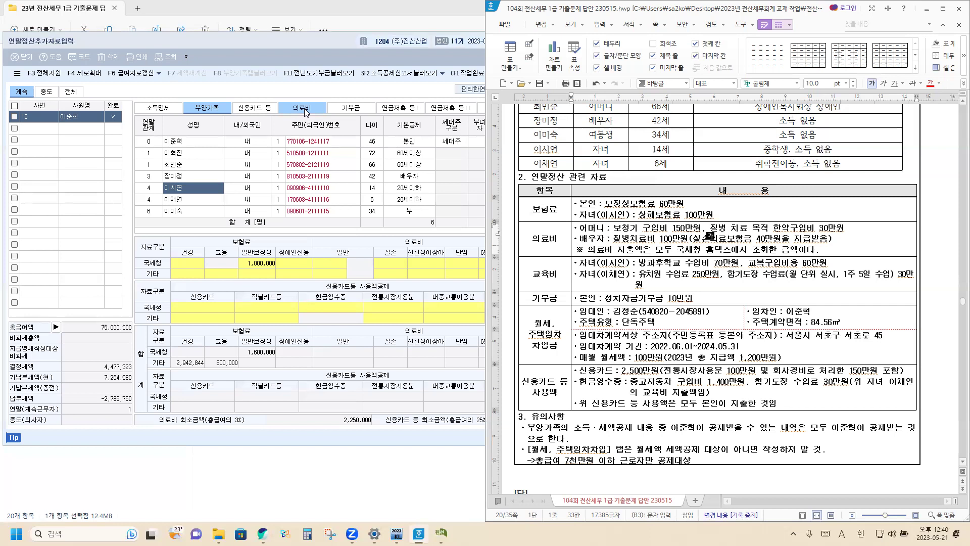
On the 의료비 tab, record the mother's 1,800,000 medical expense with evidence code 1.
{"action": "left_click", "coordinate": [306, 112]}
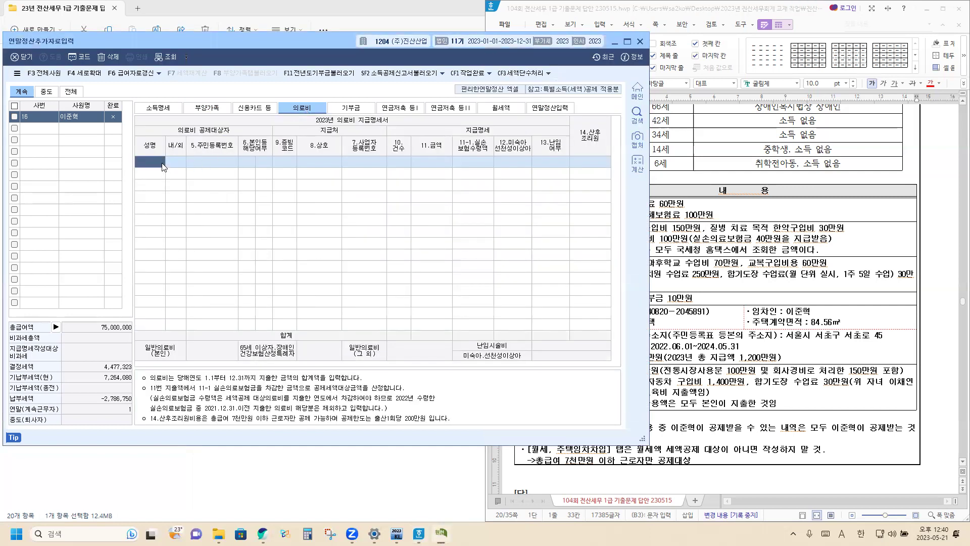
{"action": "key", "text": "F2"}
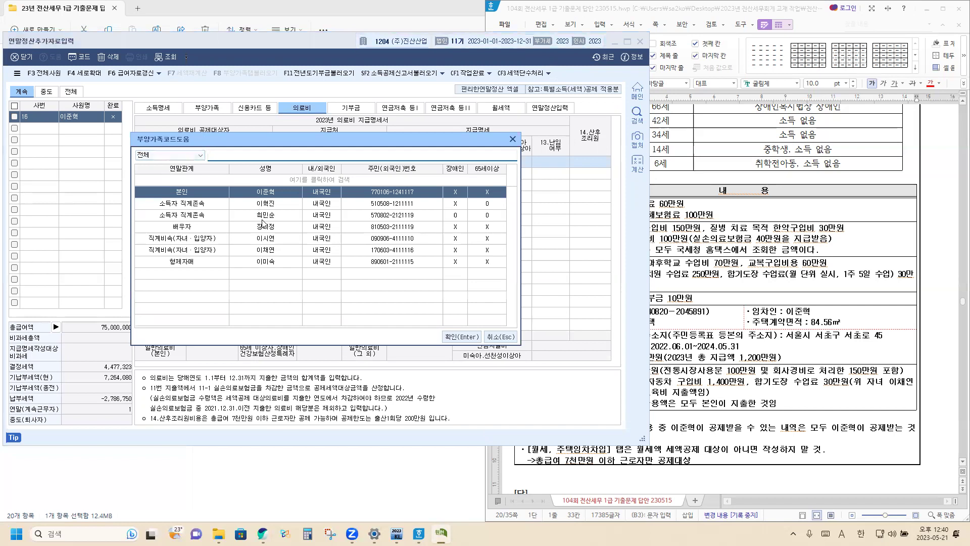
{"action": "left_click", "coordinate": [264, 217]}
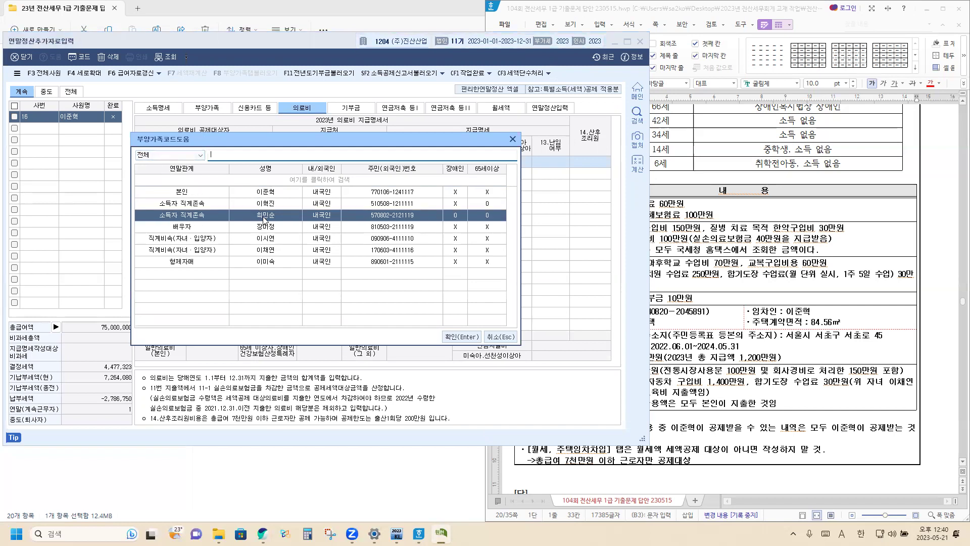
{"action": "left_click", "coordinate": [459, 337]}
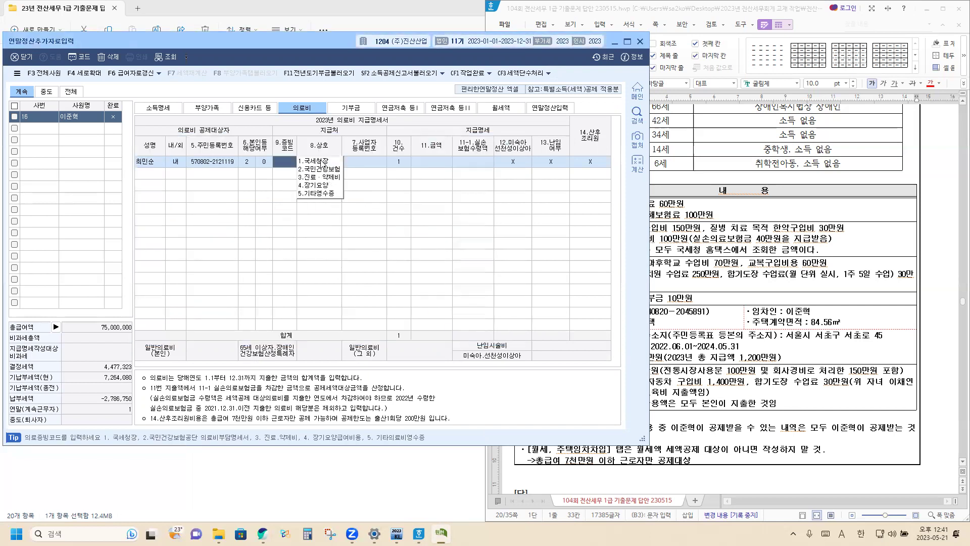
{"action": "left_click", "coordinate": [324, 162]}
{"action": "left_click", "coordinate": [425, 168]}
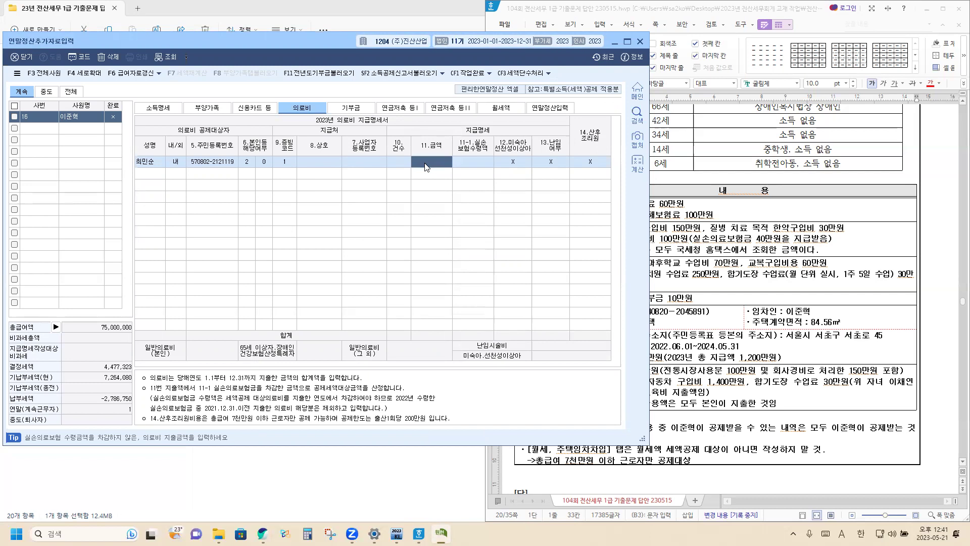
{"action": "type", "text": "1,800,000"}
{"action": "key", "text": "Return"}
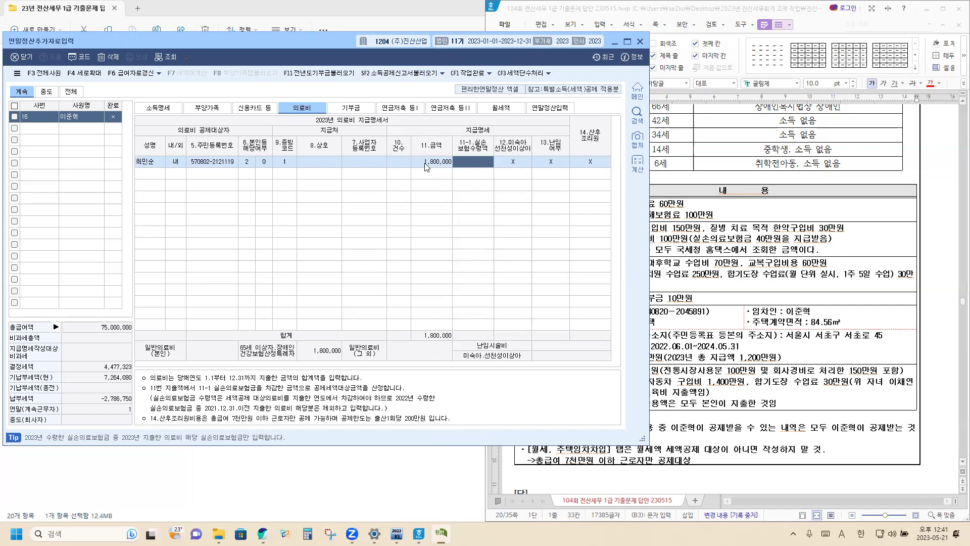
Add the spouse's 1,000,000 medical expense, evidence code 1, with 400,000 실손보험 reimbursement.
{"action": "left_click", "coordinate": [160, 174]}
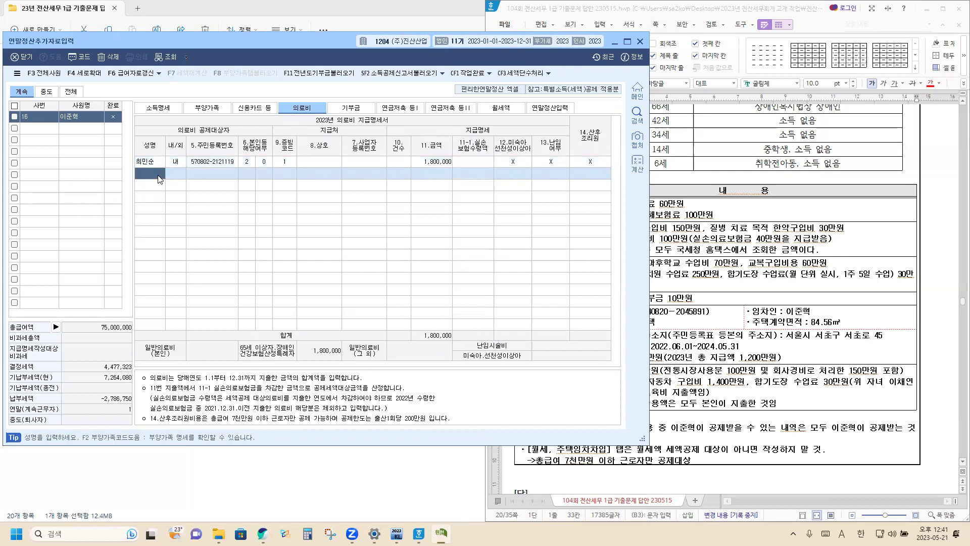
{"action": "key", "text": "F2"}
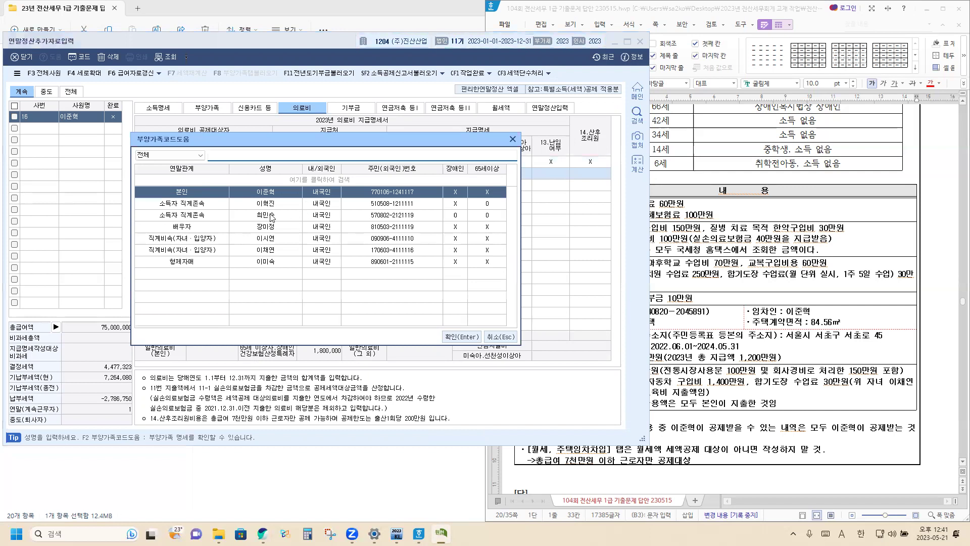
{"action": "left_click", "coordinate": [267, 217]}
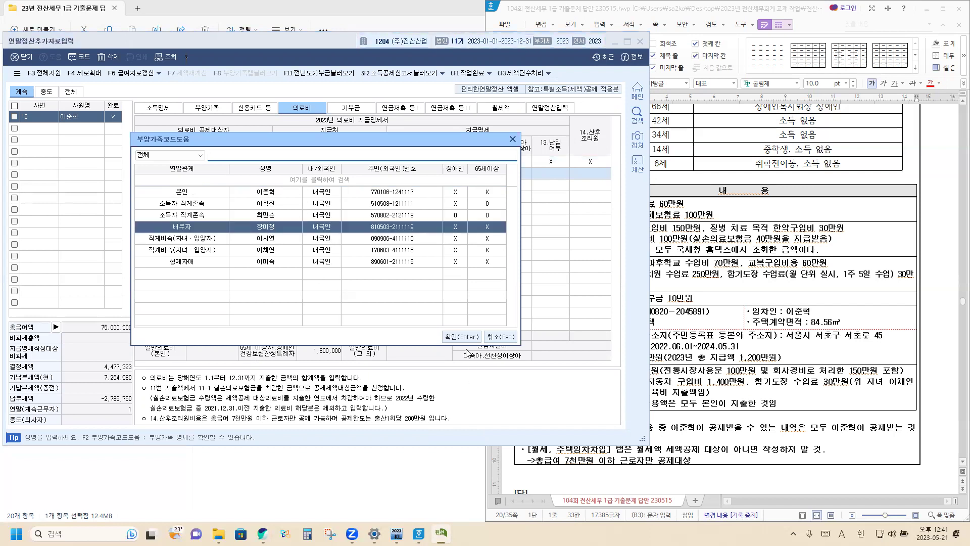
{"action": "left_click", "coordinate": [461, 337]}
{"action": "left_click", "coordinate": [324, 176]}
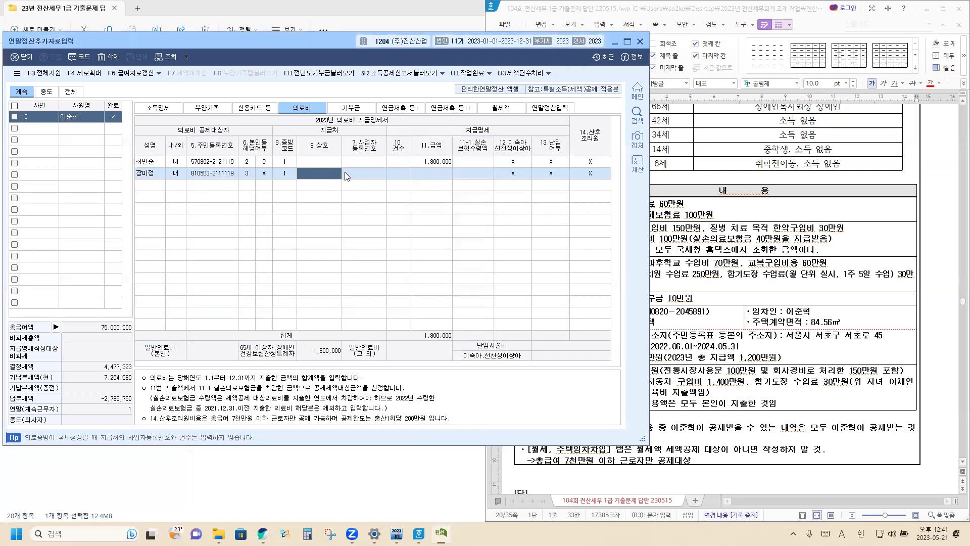
{"action": "left_click", "coordinate": [425, 176]}
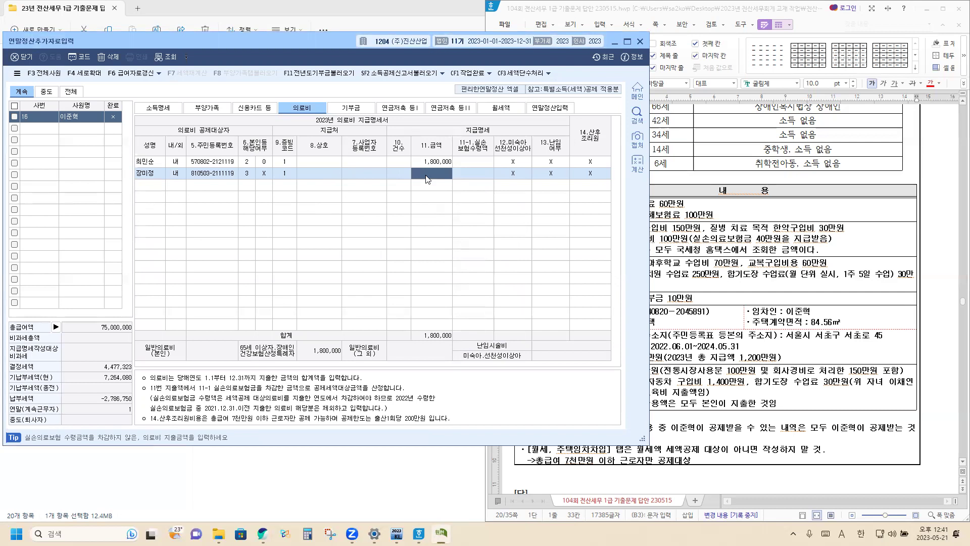
{"action": "type", "text": "1000000"}
{"action": "key", "text": "Return"}
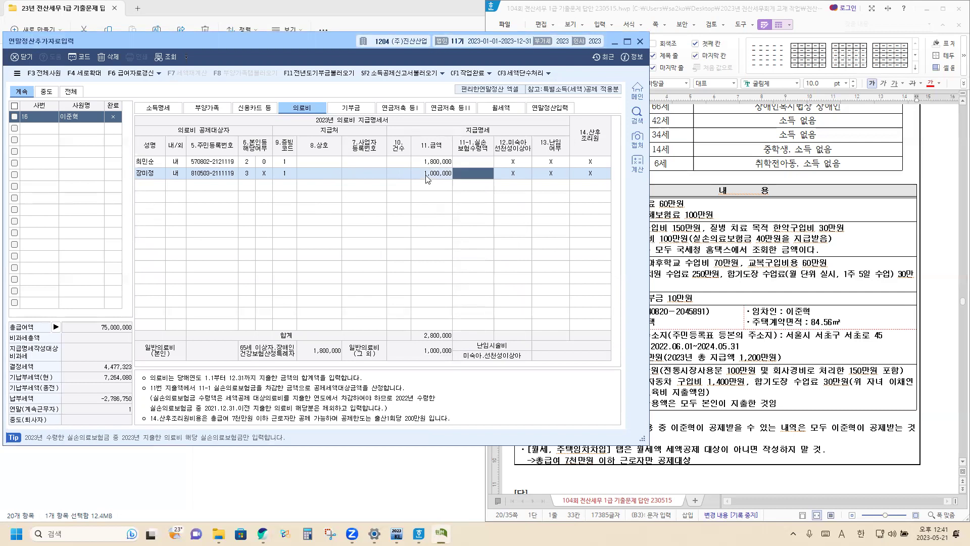
{"action": "type", "text": "400,000"}
{"action": "key", "text": "Return"}
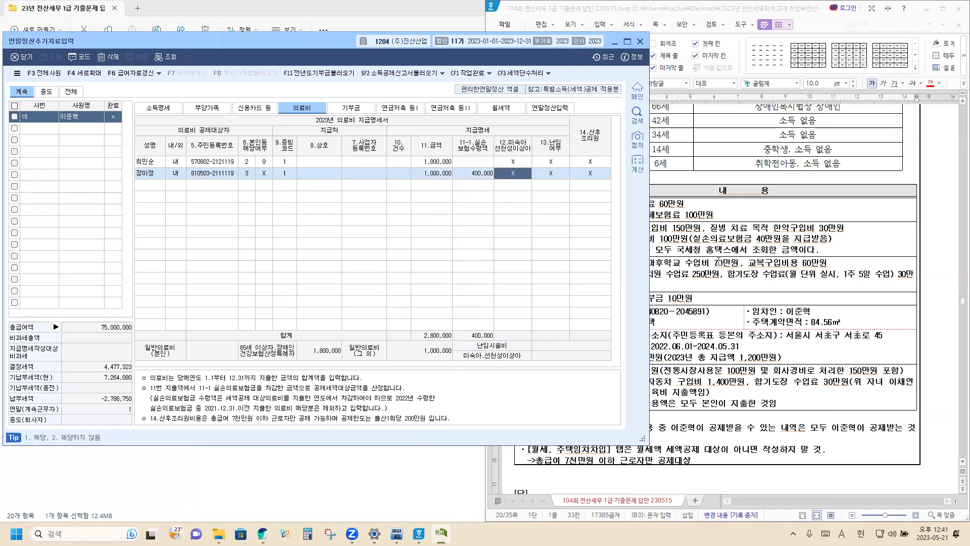
{"action": "left_click", "coordinate": [712, 251]}
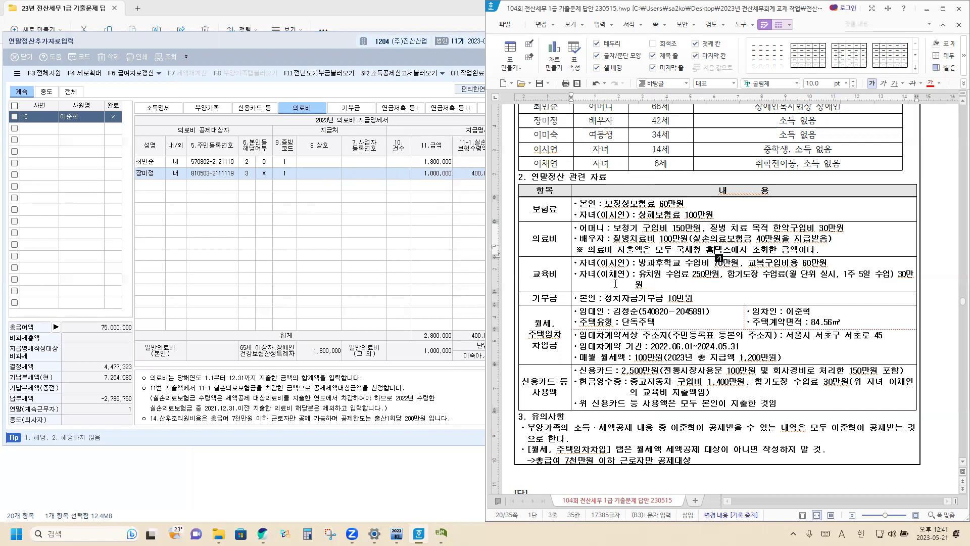
Enter 1,200,000 as the 14-year-old child's 교육비 일반 국세청 amount with code 2.초중고.
{"action": "left_click", "coordinate": [734, 263]}
{"action": "left_click", "coordinate": [206, 108]}
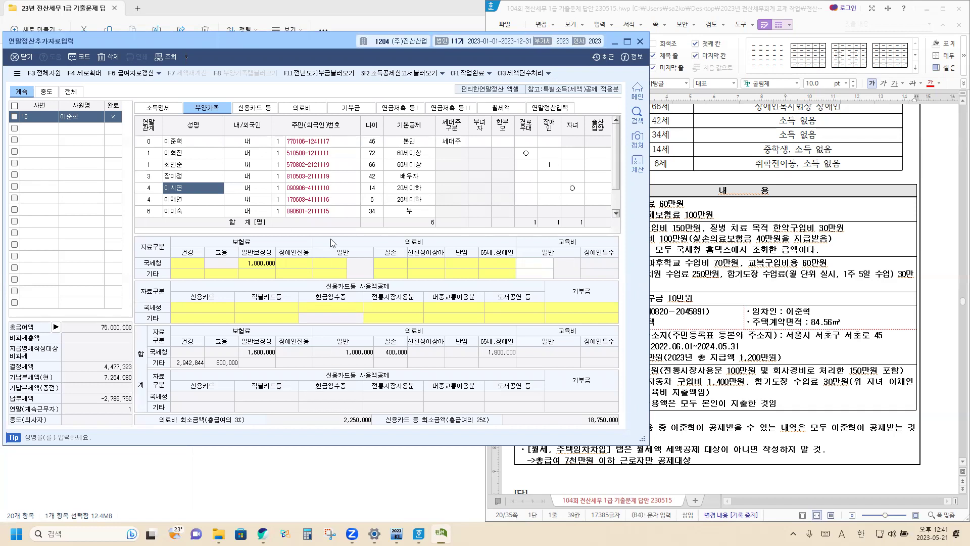
{"action": "left_click", "coordinate": [534, 266]}
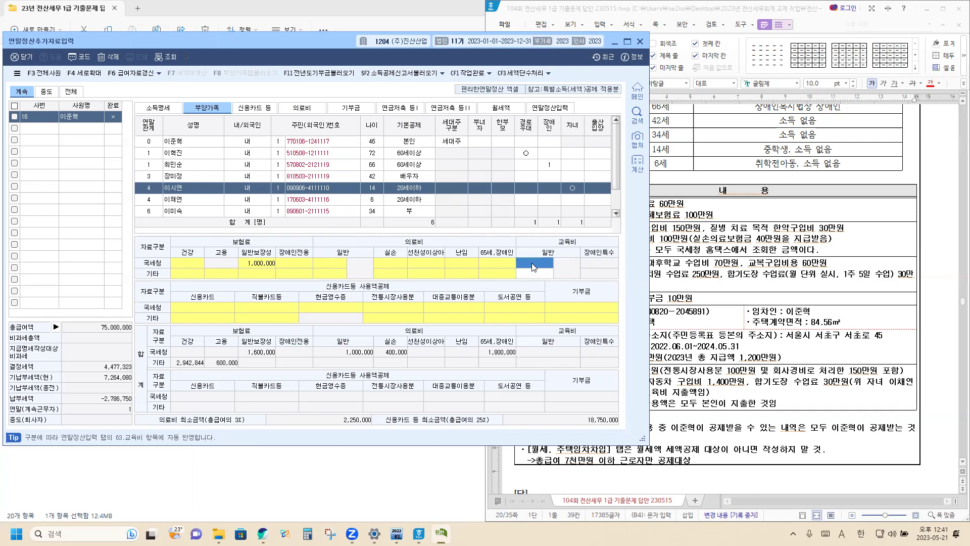
{"action": "type", "text": "1,200,000"}
{"action": "key", "text": "Return"}
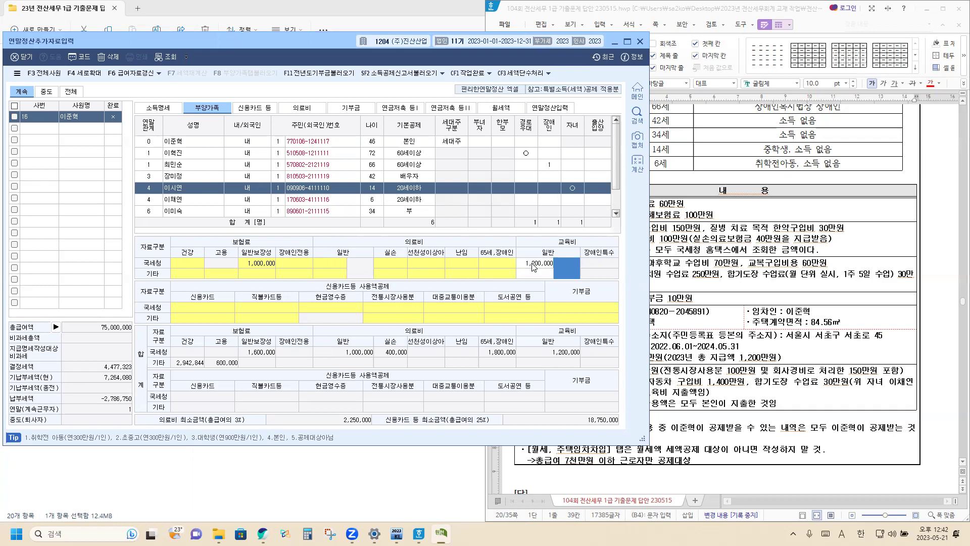
{"action": "type", "text": "2"}
{"action": "key", "text": "Return"}
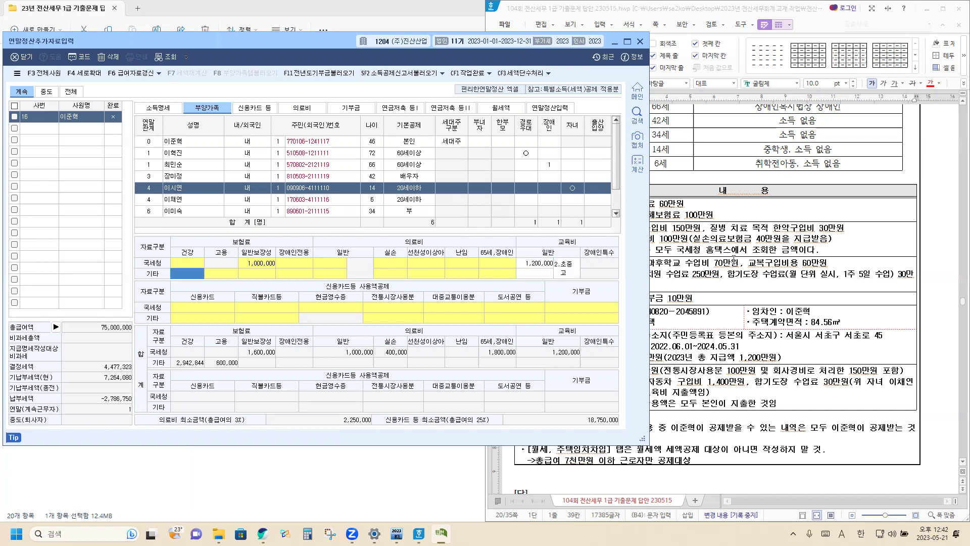
{"action": "left_click", "coordinate": [632, 273]}
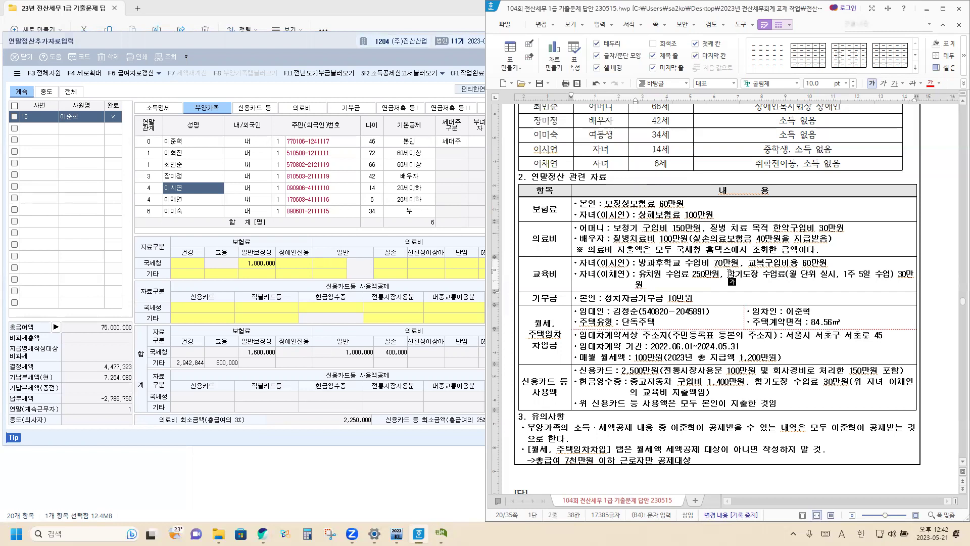
Record the 6-year-old child's 2,800,000 education expense under code 1.취학전 (preschool).
{"action": "left_click", "coordinate": [191, 200]}
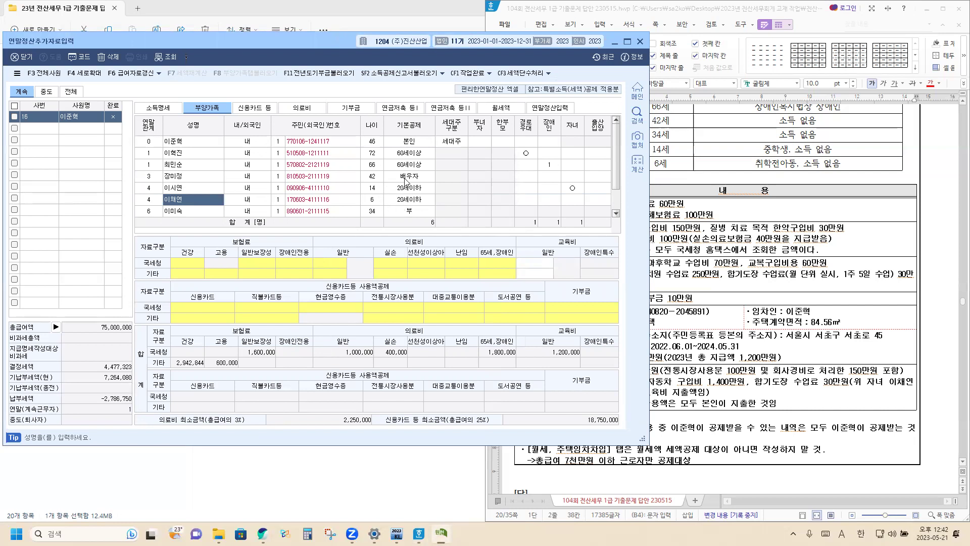
{"action": "left_click", "coordinate": [528, 263]}
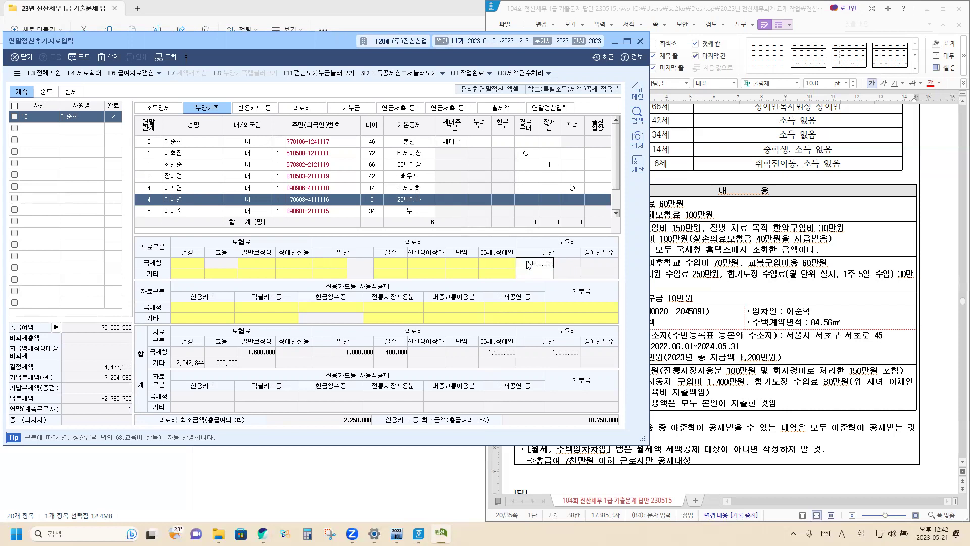
{"action": "key", "text": "Return"}
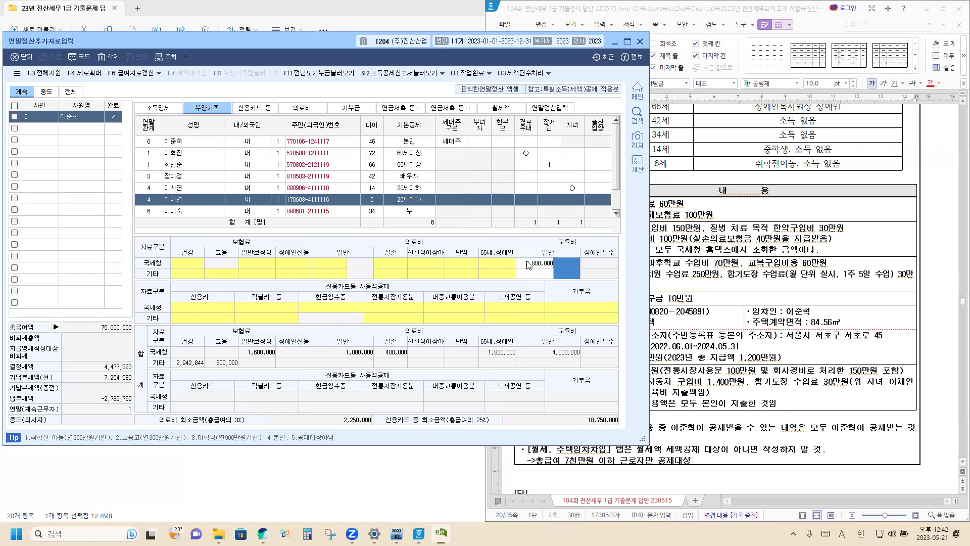
{"action": "type", "text": "1"}
{"action": "key", "text": "Return"}
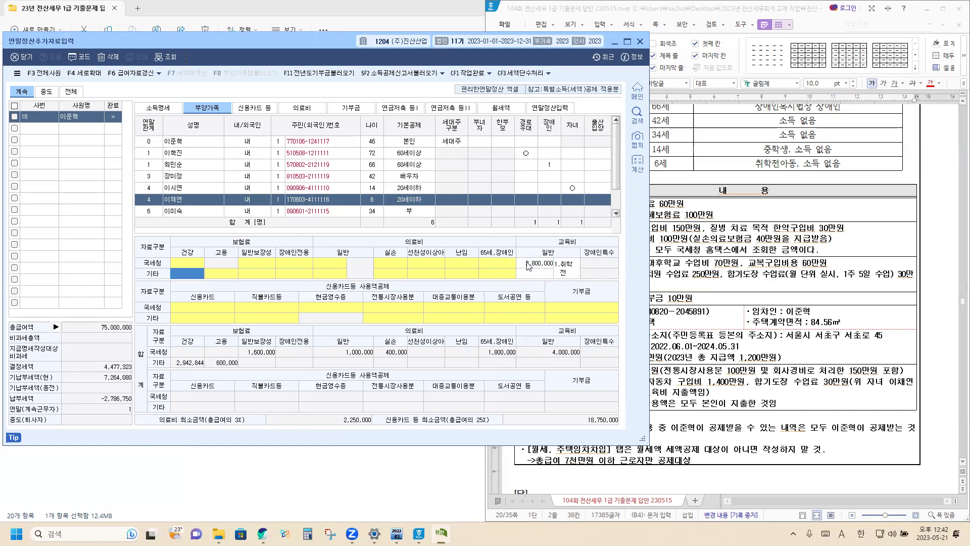
{"action": "left_click", "coordinate": [695, 286]}
{"action": "scroll", "coordinate": [695, 286], "scroll_direction": "down", "scroll_amount": 1}
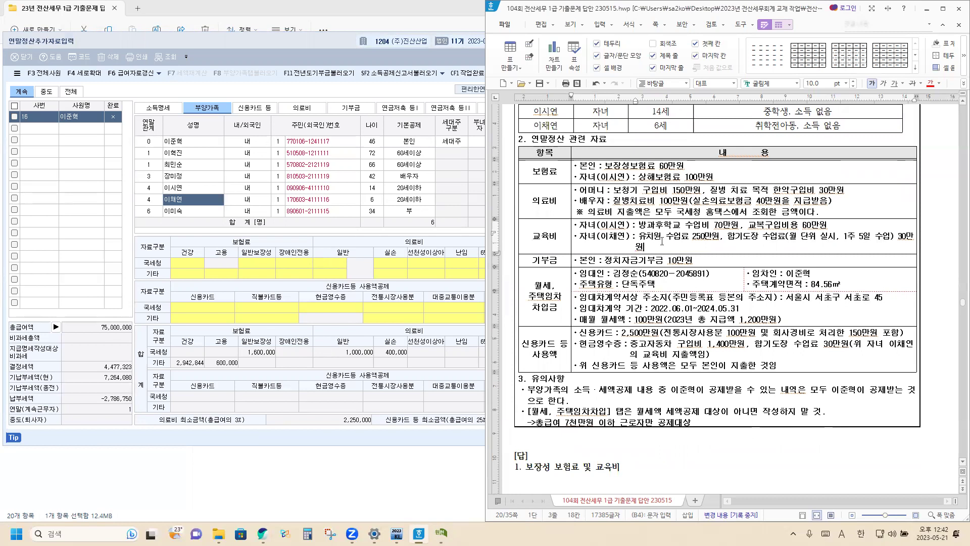
Enter the employee's own 100,000 cash political-fund donation (code 20) as 0.국세청 data.
{"action": "left_click", "coordinate": [353, 112]}
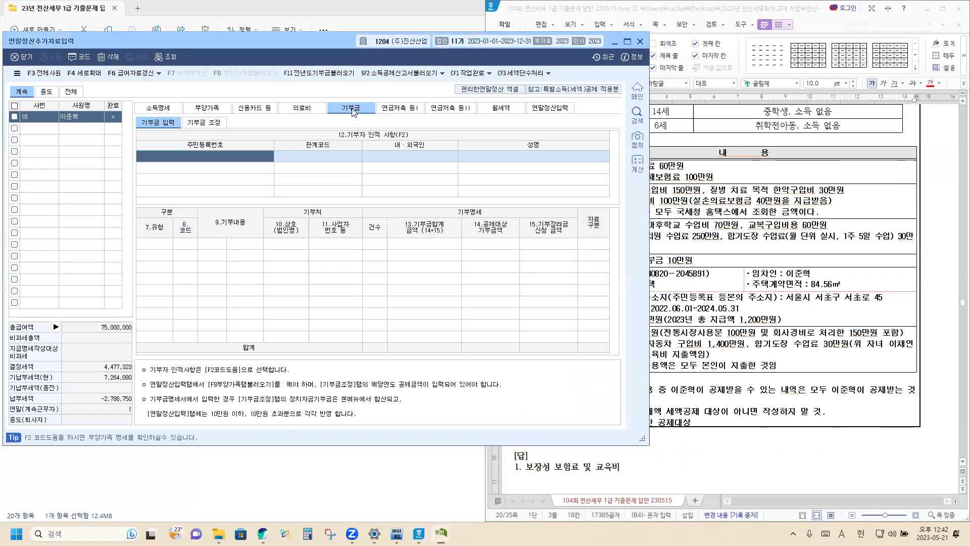
{"action": "double_click", "coordinate": [218, 160]}
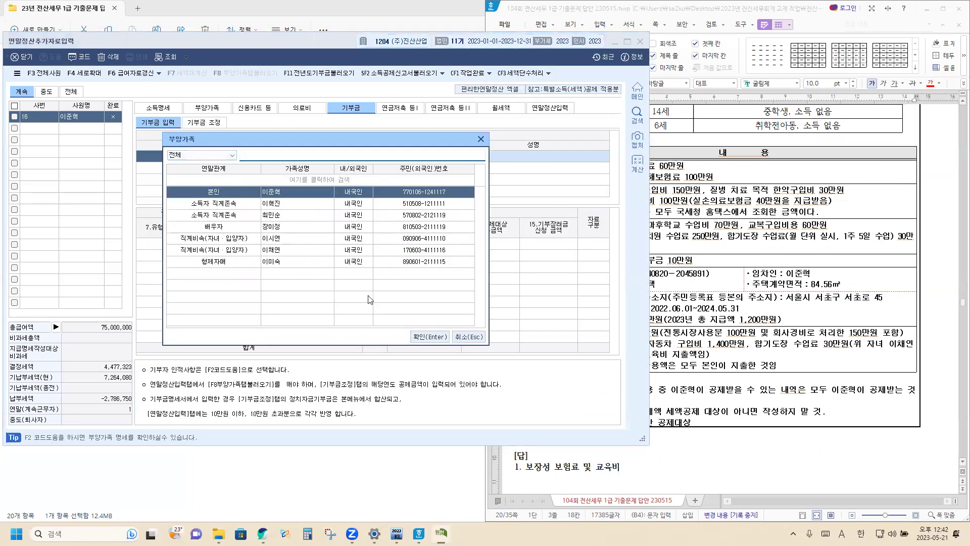
{"action": "left_click", "coordinate": [429, 337]}
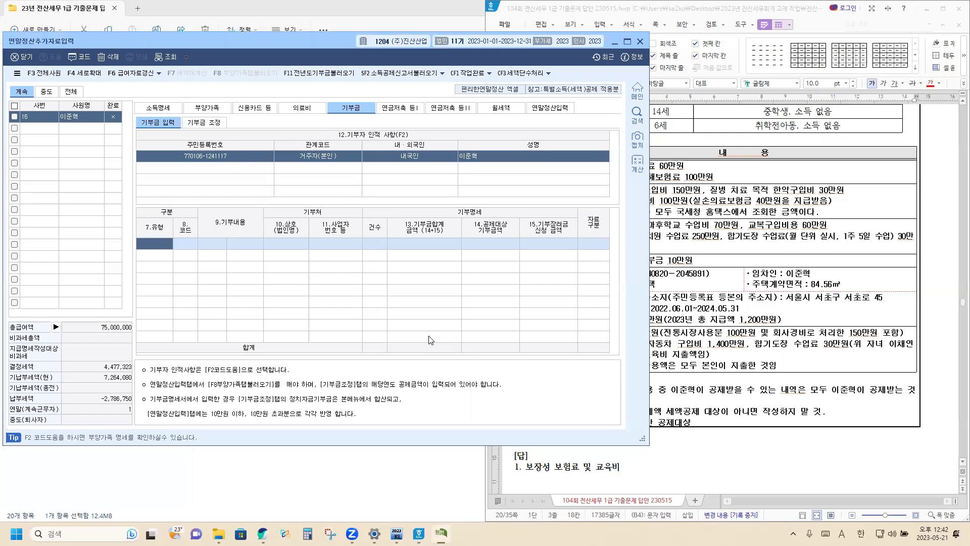
{"action": "left_click", "coordinate": [162, 244]}
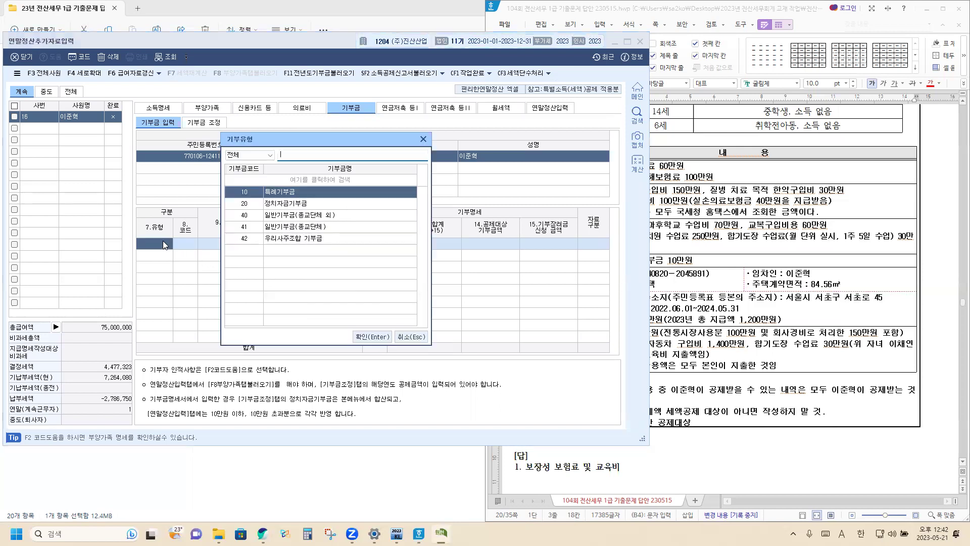
{"action": "left_click", "coordinate": [289, 207]}
{"action": "left_click", "coordinate": [378, 336]}
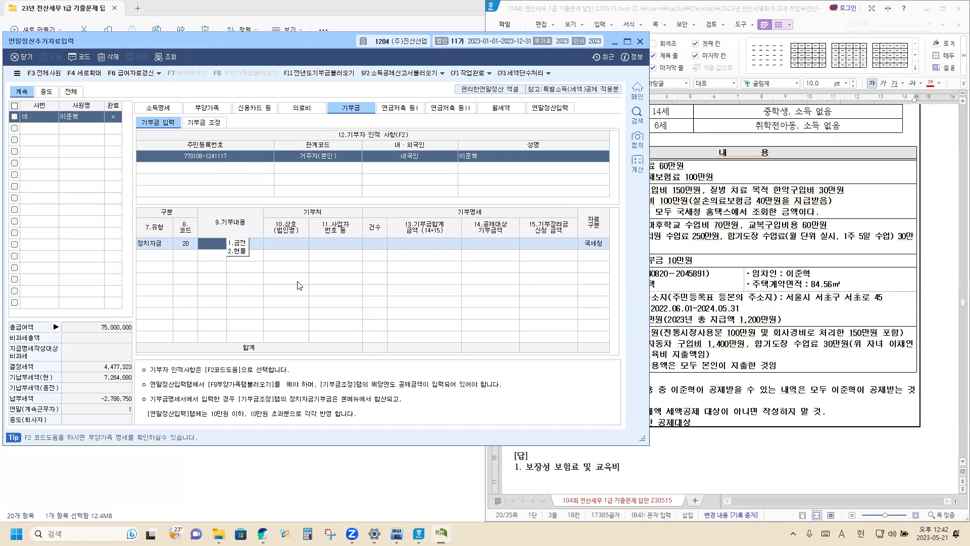
{"action": "left_click", "coordinate": [242, 243]}
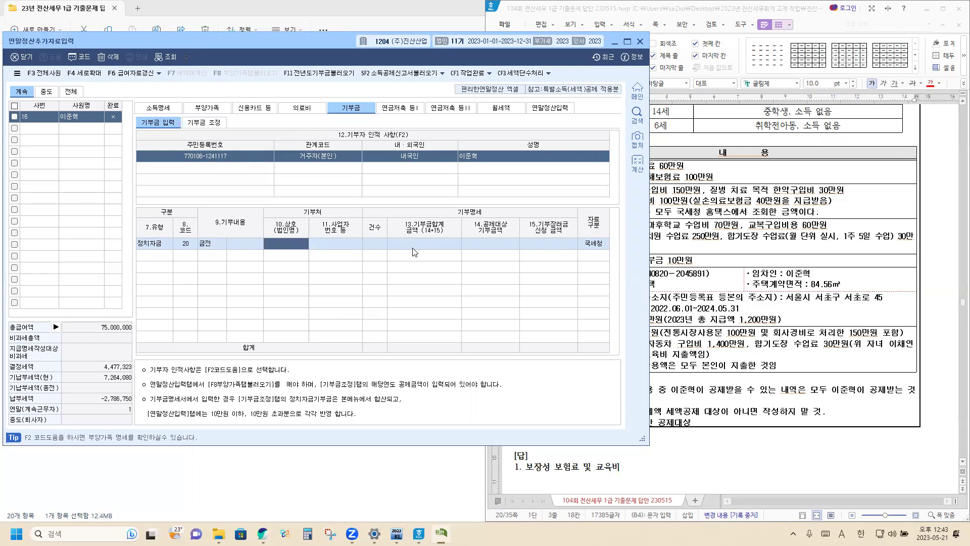
{"action": "key", "text": "Return"}
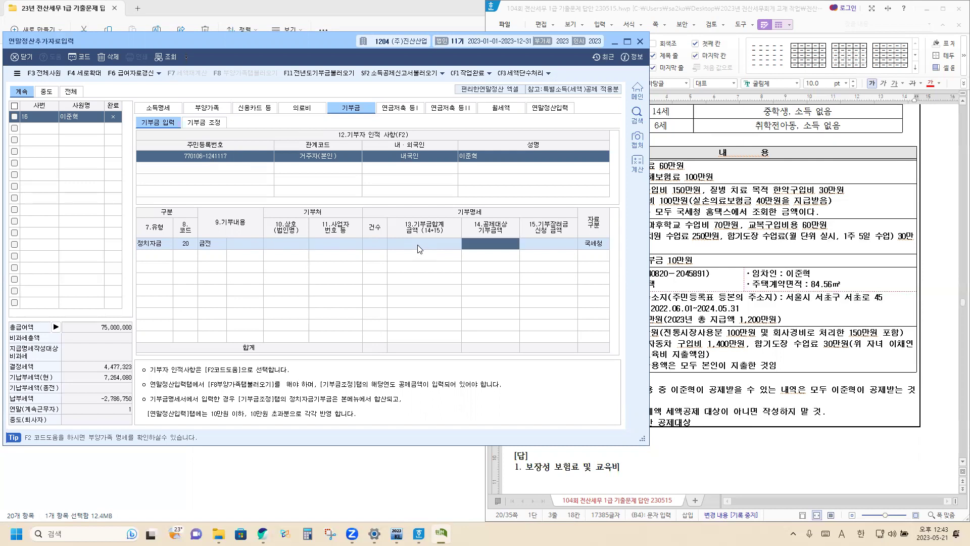
{"action": "type", "text": "1000000"}
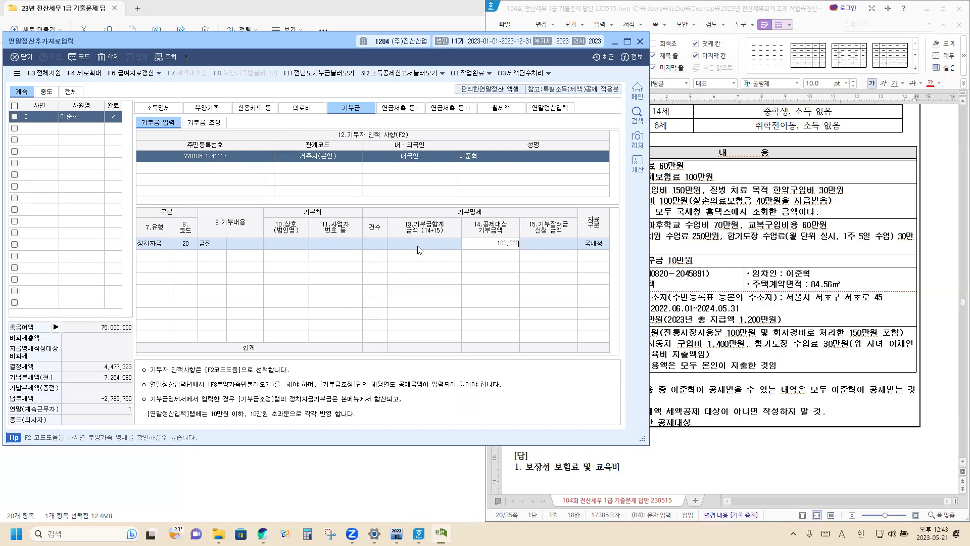
{"action": "key", "text": "Return"}
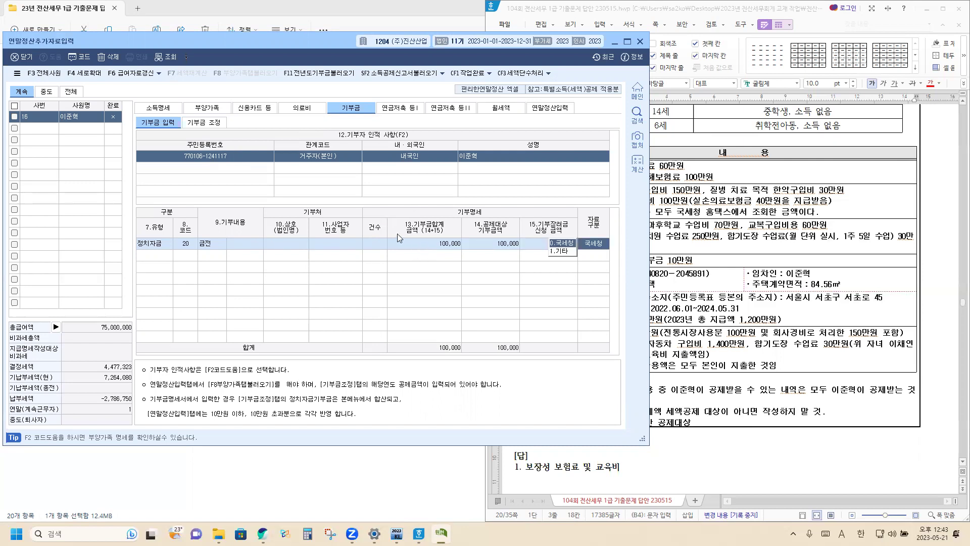
{"action": "left_click", "coordinate": [763, 257]}
{"action": "left_click", "coordinate": [413, 273]}
{"action": "left_click", "coordinate": [563, 243]}
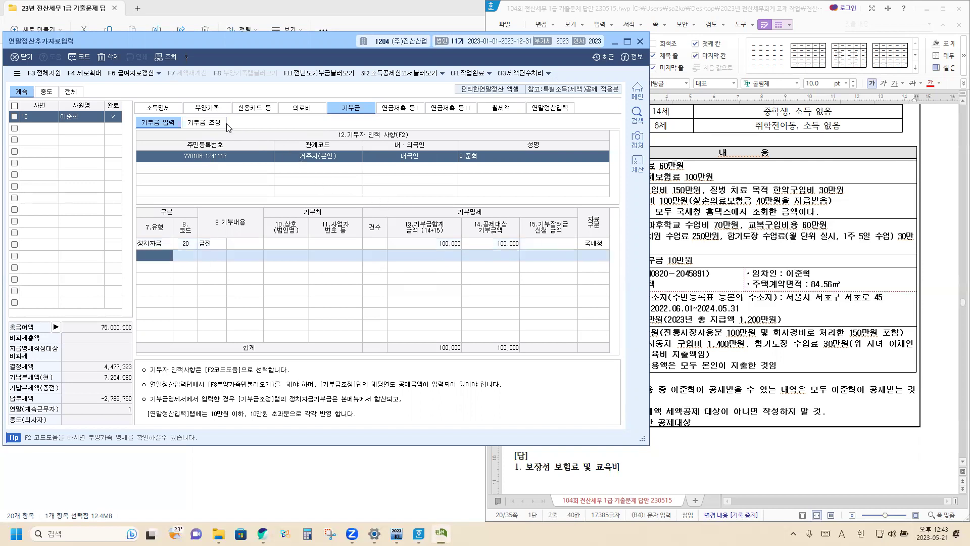
In 기부금 조정, load and apply the calculated donation deduction amounts, then recheck them.
{"action": "left_click", "coordinate": [207, 123]}
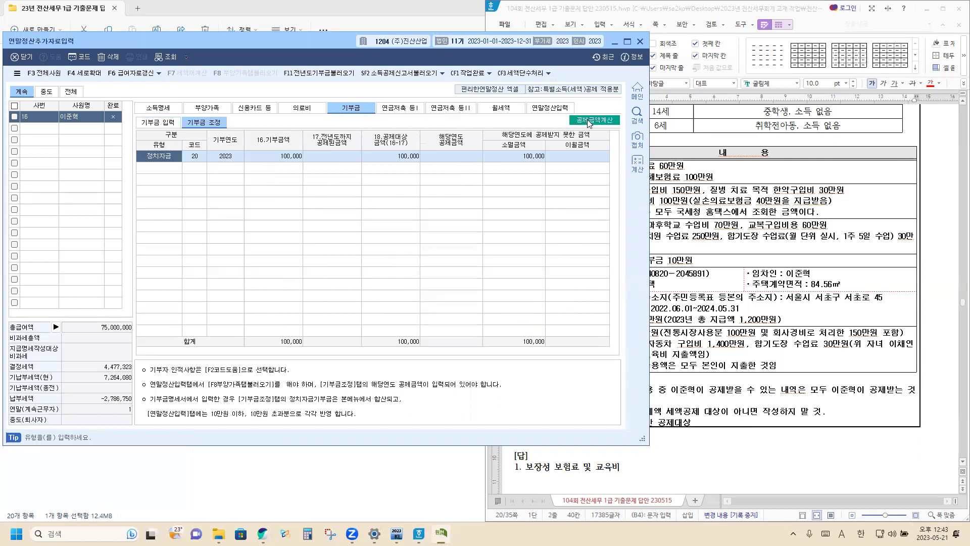
{"action": "left_click", "coordinate": [589, 121]}
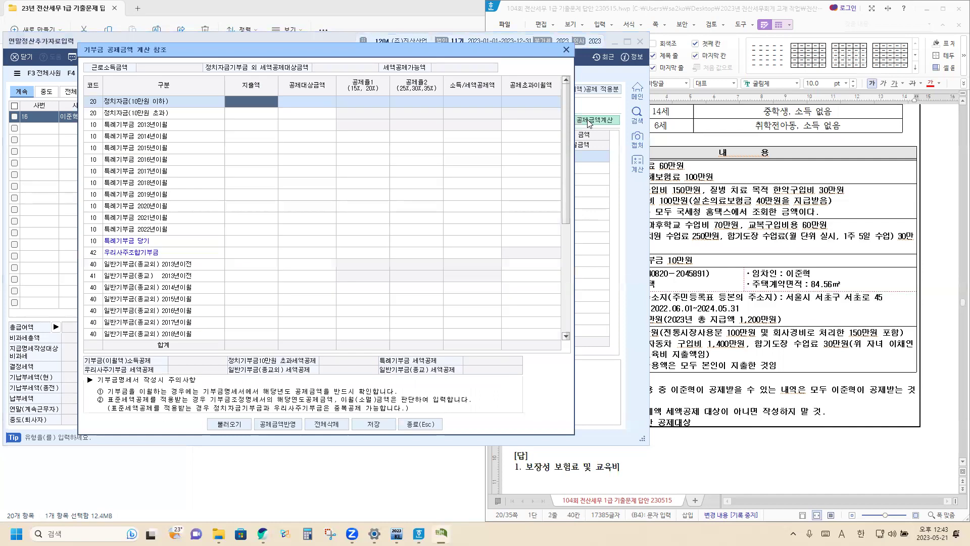
{"action": "left_click", "coordinate": [231, 424]}
{"action": "left_click", "coordinate": [309, 264]}
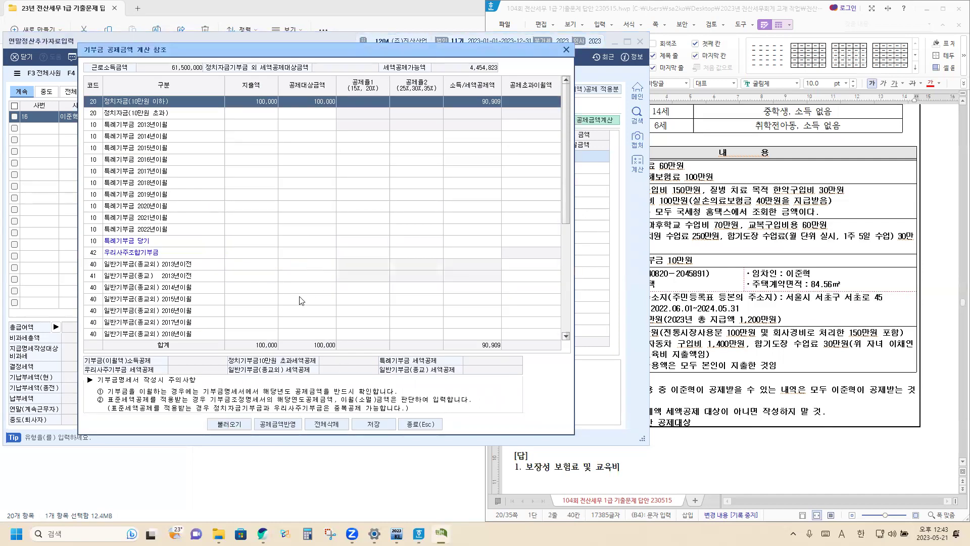
{"action": "left_click", "coordinate": [283, 425]}
{"action": "left_click", "coordinate": [308, 278]}
{"action": "scroll", "coordinate": [354, 298], "scroll_direction": "down", "scroll_amount": 4}
{"action": "left_click", "coordinate": [420, 426]}
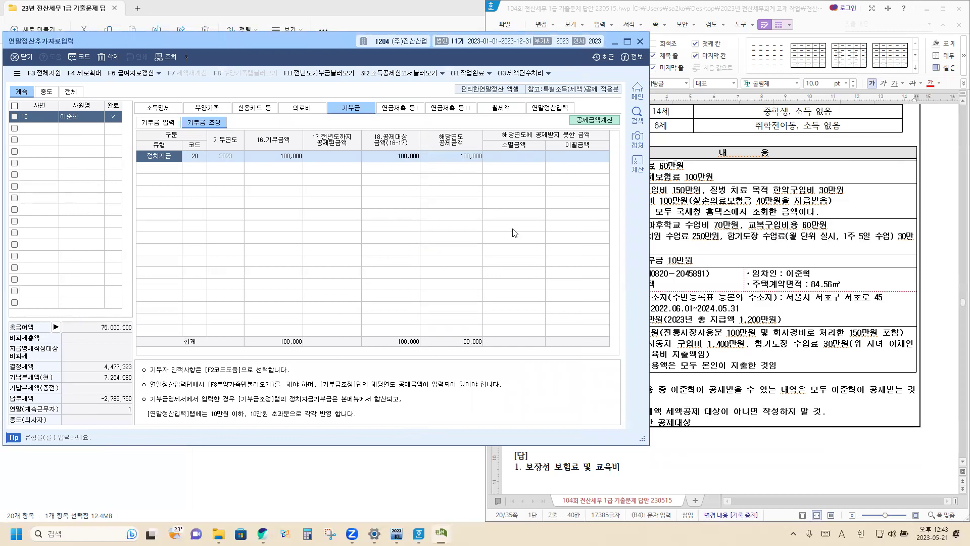
{"action": "left_click", "coordinate": [571, 121]}
{"action": "scroll", "coordinate": [560, 201], "scroll_direction": "down", "scroll_amount": 5}
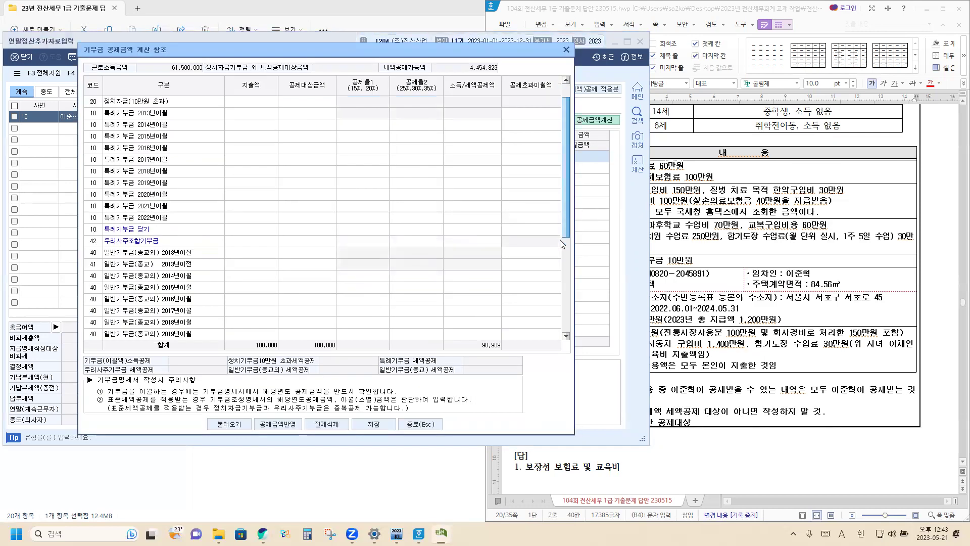
{"action": "left_click", "coordinate": [423, 426]}
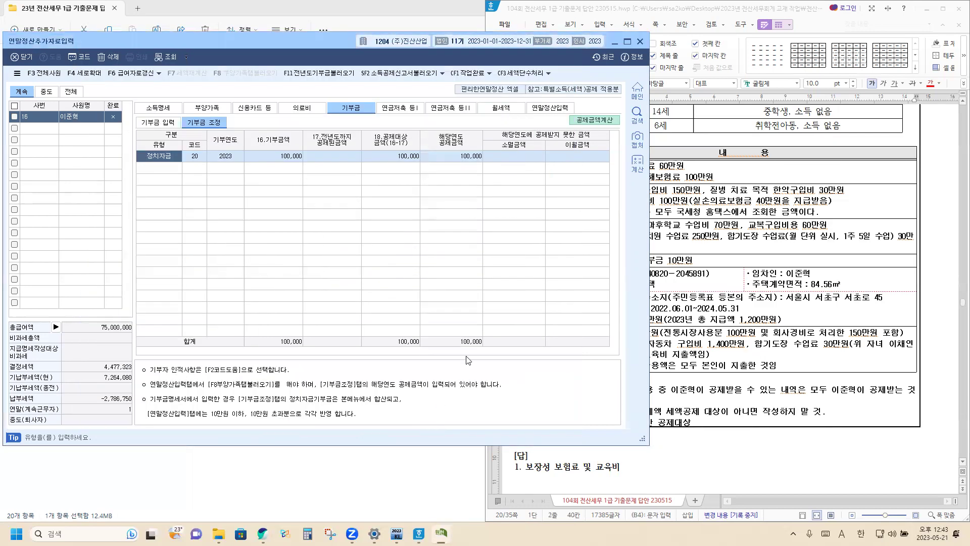
{"action": "left_click", "coordinate": [691, 244]}
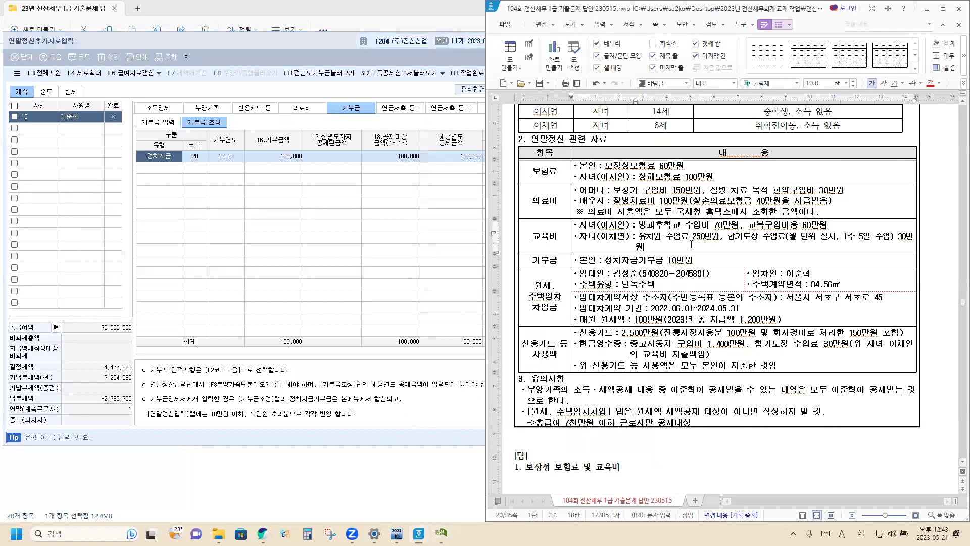
Read through the problem sheet, then bring up KcLep's 신용카드 등 card-spending page.
{"action": "scroll", "coordinate": [691, 244], "scroll_direction": "down", "scroll_amount": 2}
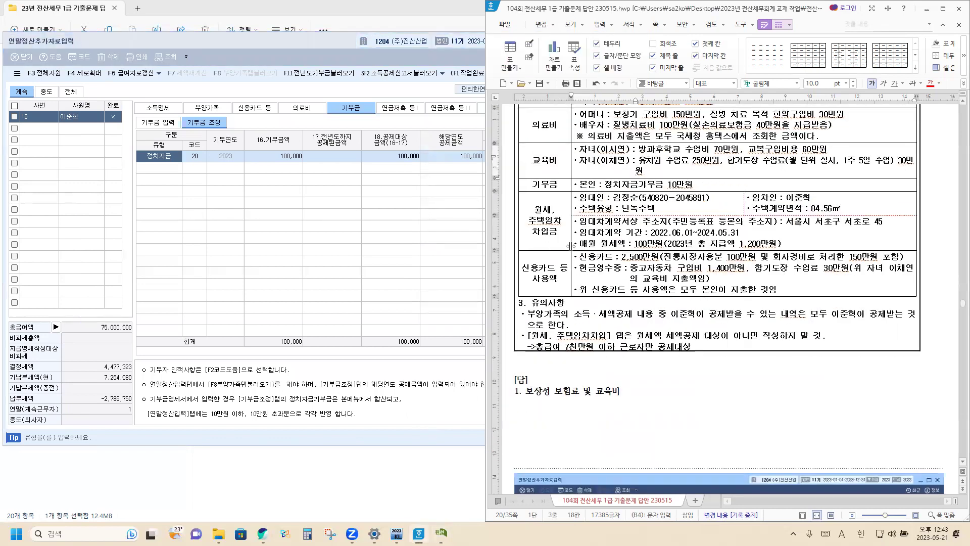
{"action": "scroll", "coordinate": [652, 204], "scroll_direction": "up", "scroll_amount": 4}
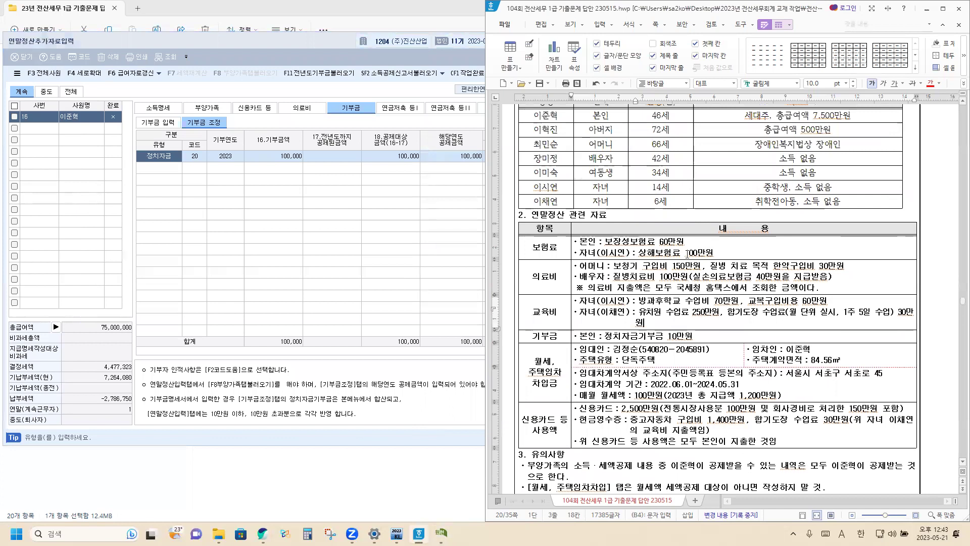
{"action": "scroll", "coordinate": [736, 246], "scroll_direction": "up", "scroll_amount": 2}
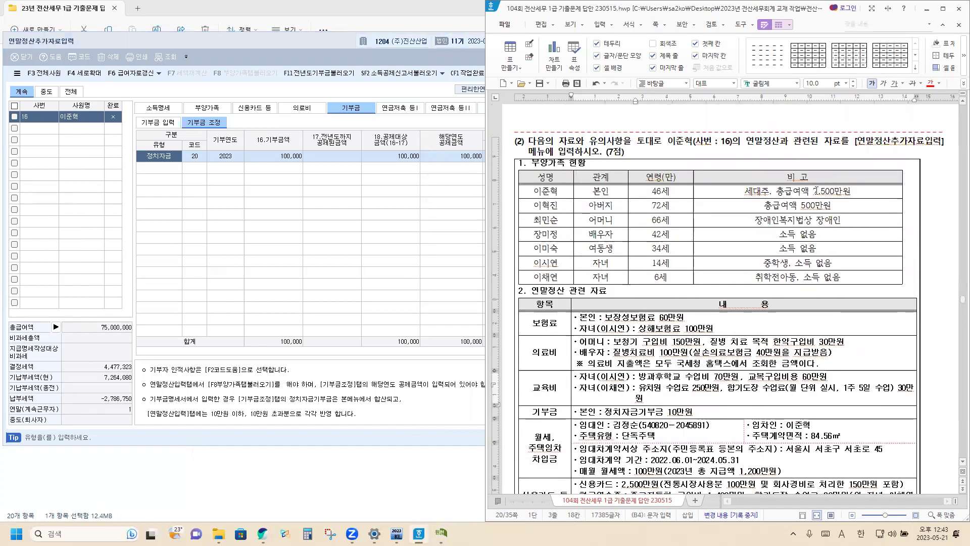
{"action": "scroll", "coordinate": [713, 295], "scroll_direction": "down", "scroll_amount": 3}
{"action": "scroll", "coordinate": [713, 296], "scroll_direction": "down", "scroll_amount": 1}
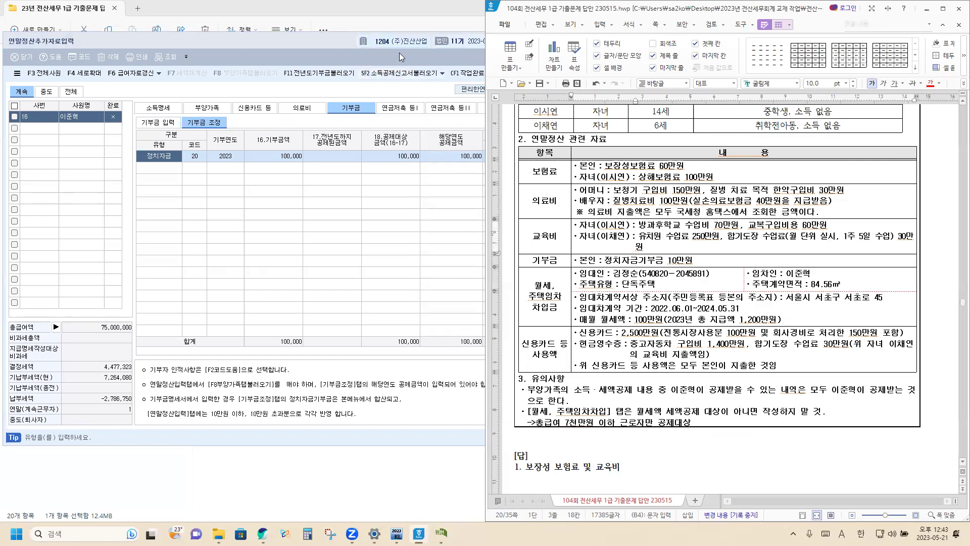
{"action": "left_click", "coordinate": [747, 312]}
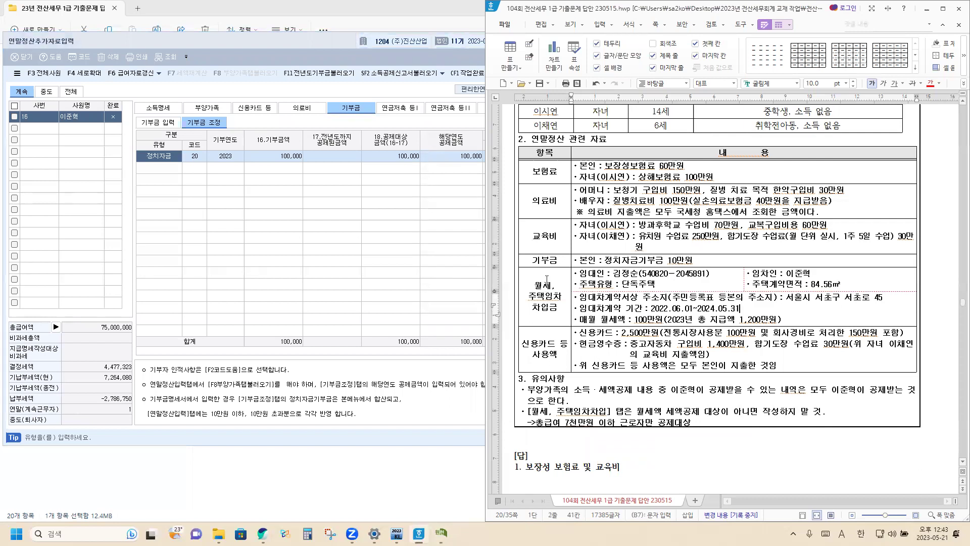
{"action": "left_click", "coordinate": [252, 109]}
{"action": "left_click", "coordinate": [253, 110]}
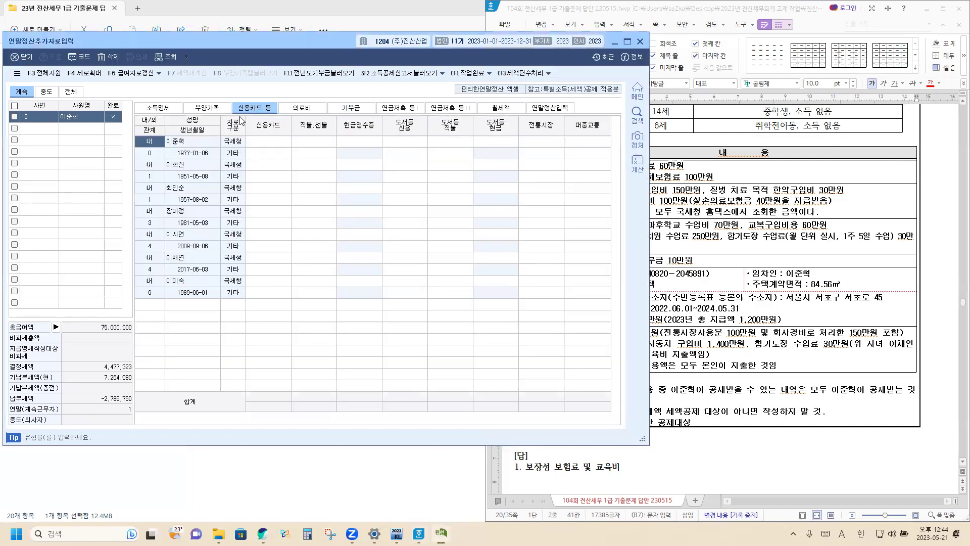
Enter the employee's 1,000,000 전통시장 and 22,500,000 credit-card spending.
{"action": "left_click", "coordinate": [698, 354]}
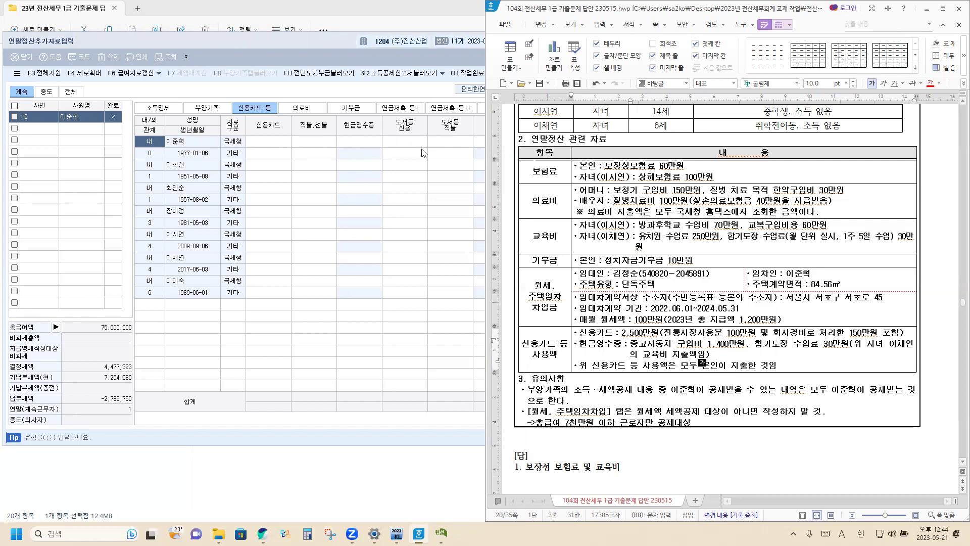
{"action": "left_click", "coordinate": [450, 142]}
{"action": "left_click", "coordinate": [532, 143]}
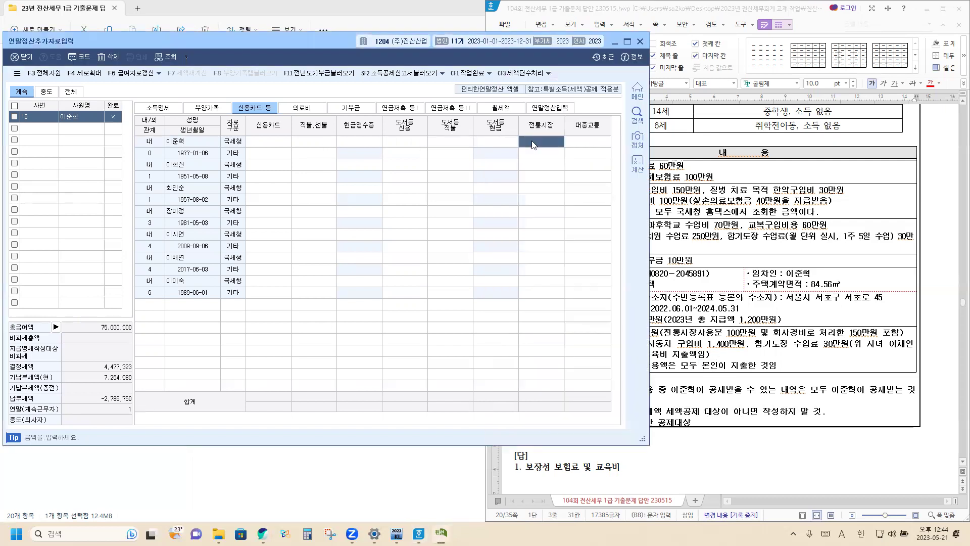
{"action": "type", "text": "1000000"}
{"action": "key", "text": "Return"}
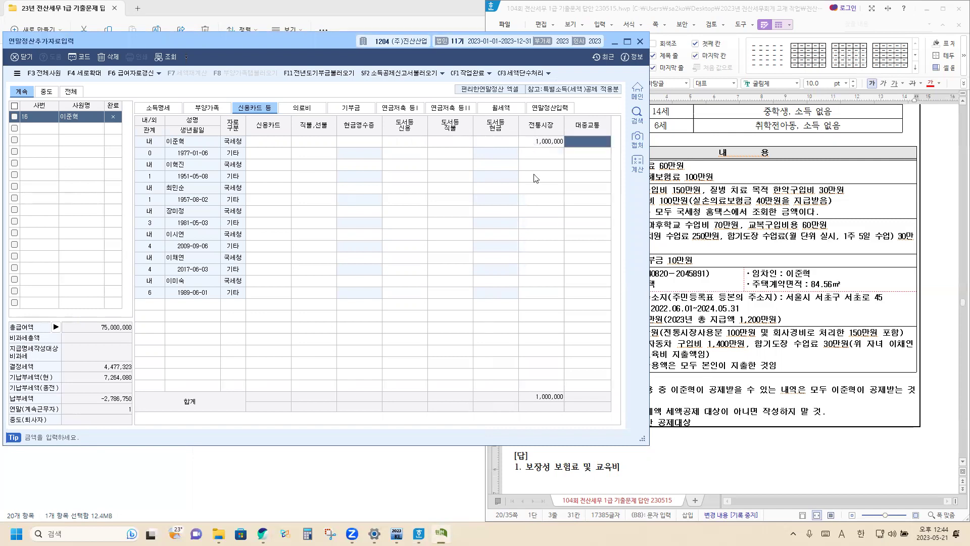
{"action": "left_click", "coordinate": [704, 334]}
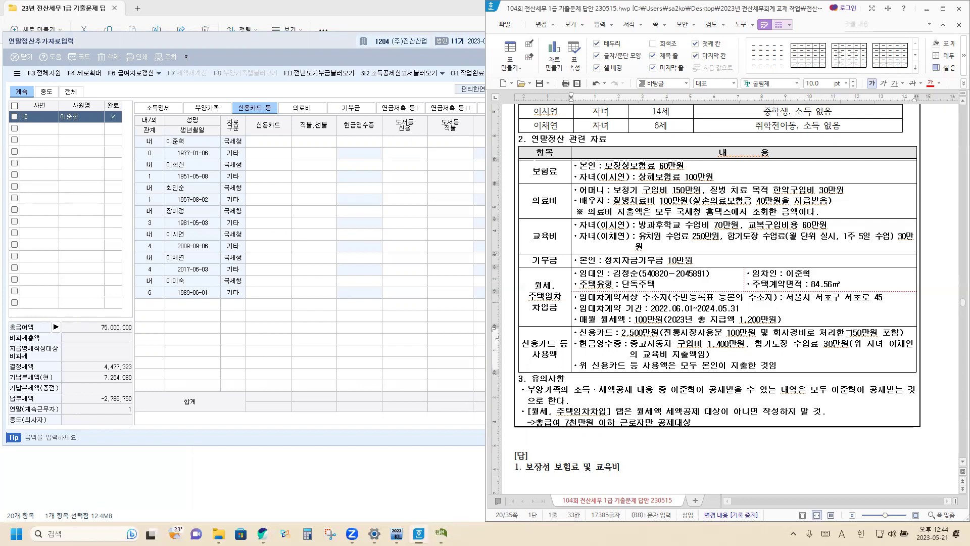
{"action": "left_click", "coordinate": [450, 178]}
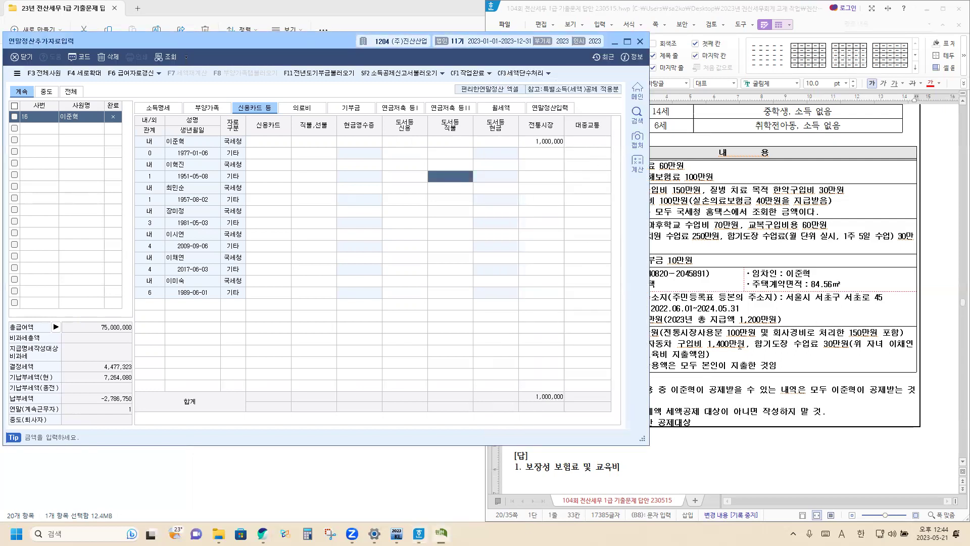
{"action": "left_click", "coordinate": [739, 343]}
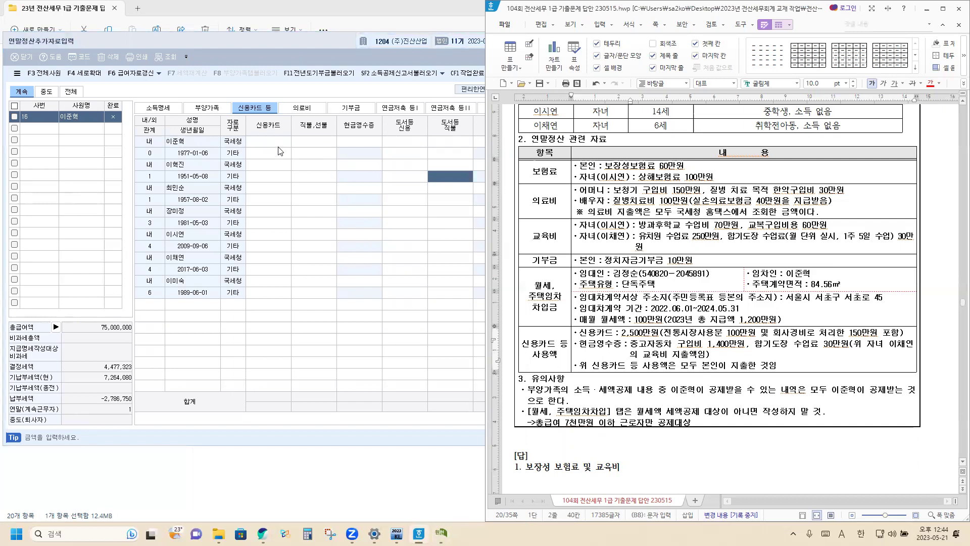
{"action": "left_click", "coordinate": [272, 146]}
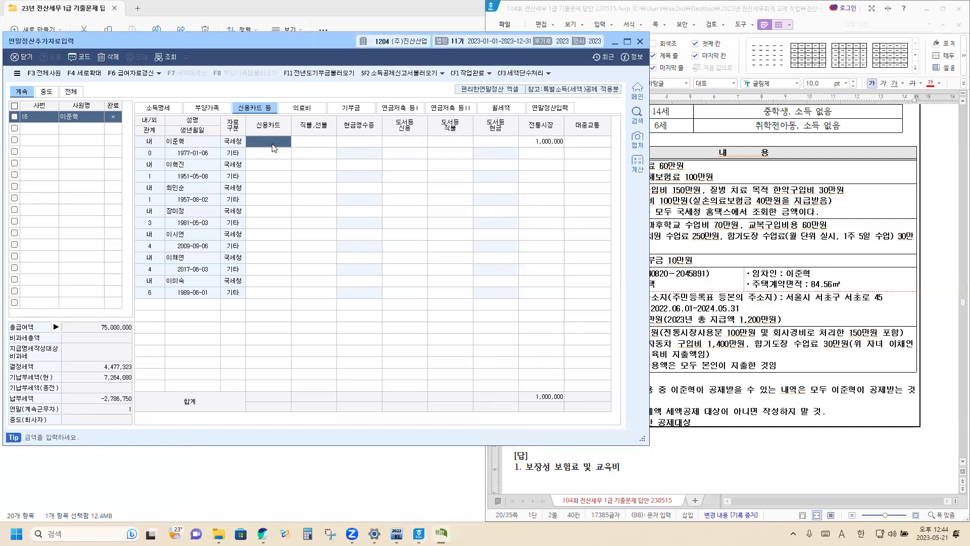
{"action": "type", "text": "22500000"}
{"action": "key", "text": "Return"}
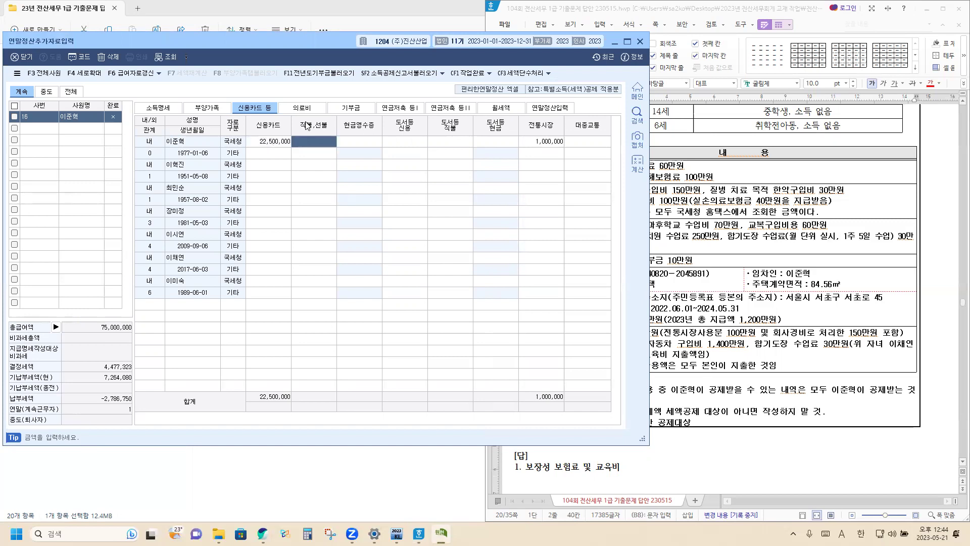
Add 1,700,000 of cash-receipt spending and show the 연말정산입력 summary.
{"action": "left_click", "coordinate": [711, 347]}
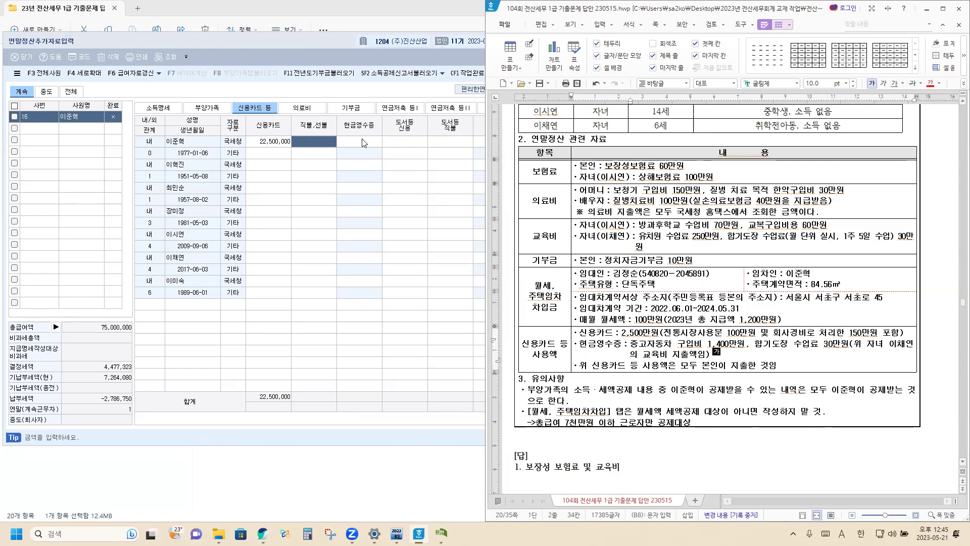
{"action": "left_click", "coordinate": [362, 142]}
{"action": "type", "text": "1,700,000"}
{"action": "key", "text": "Return"}
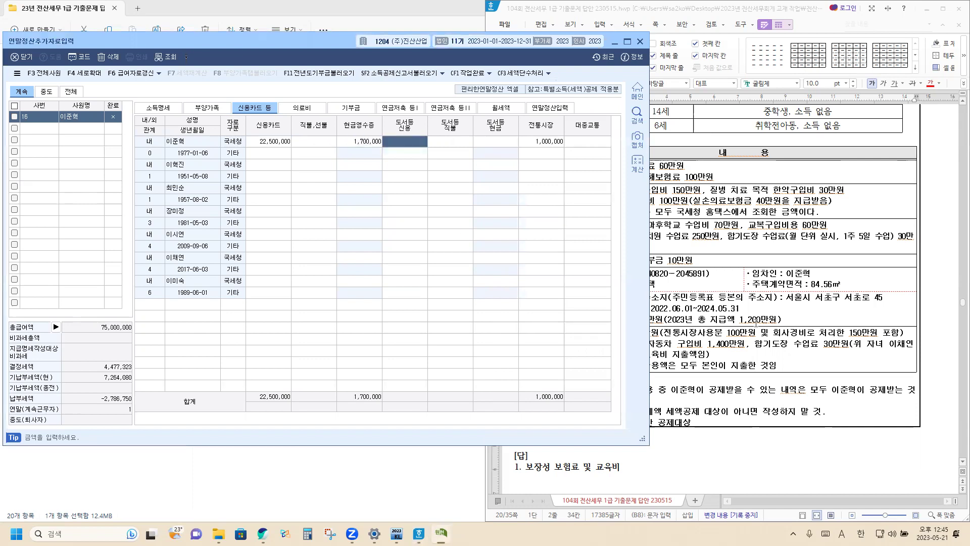
{"action": "left_click", "coordinate": [758, 365]}
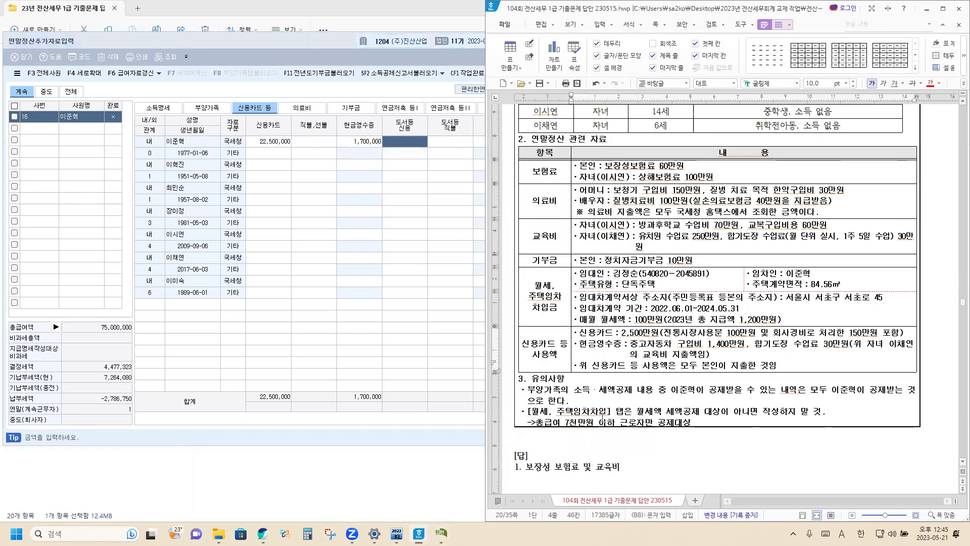
{"action": "left_click", "coordinate": [352, 258]}
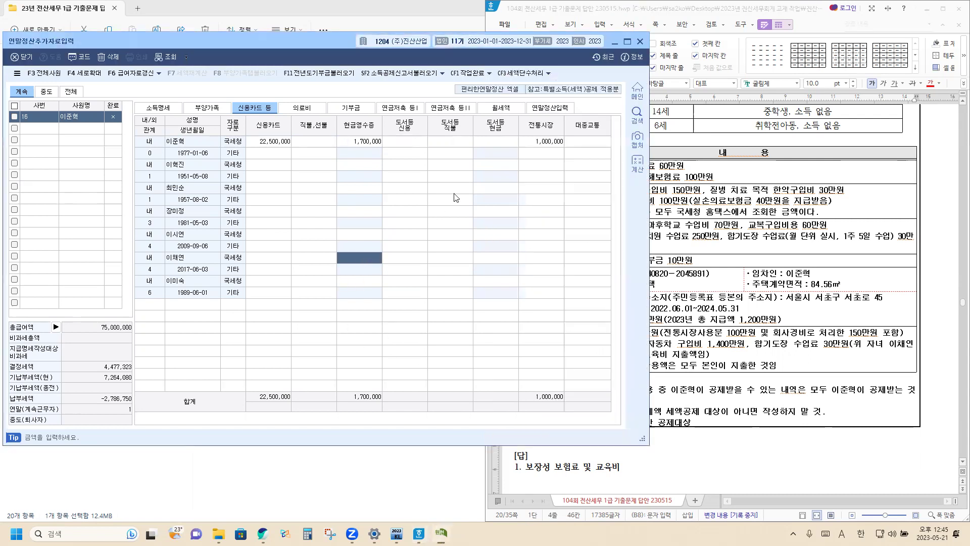
{"action": "left_click", "coordinate": [564, 111]}
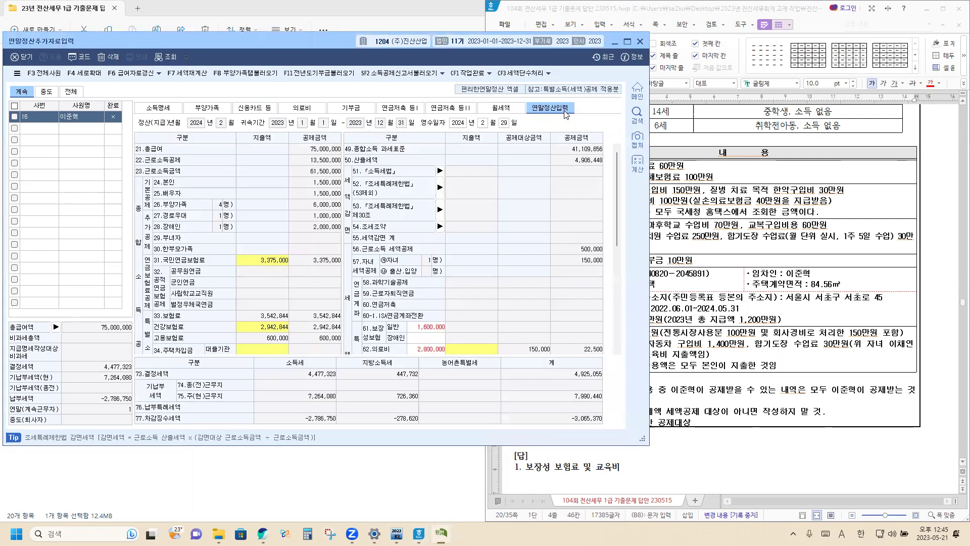
Pull the dependants-tab deductions into 연말정산입력 with F8 and review rows 61–64.
{"action": "left_click", "coordinate": [250, 75]}
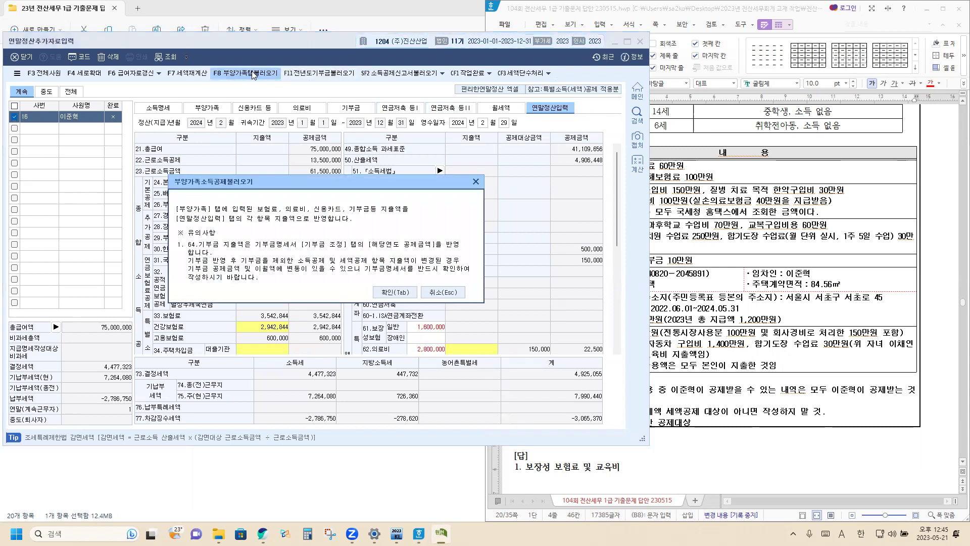
{"action": "left_click", "coordinate": [396, 292]}
{"action": "scroll", "coordinate": [418, 276], "scroll_direction": "down", "scroll_amount": 5}
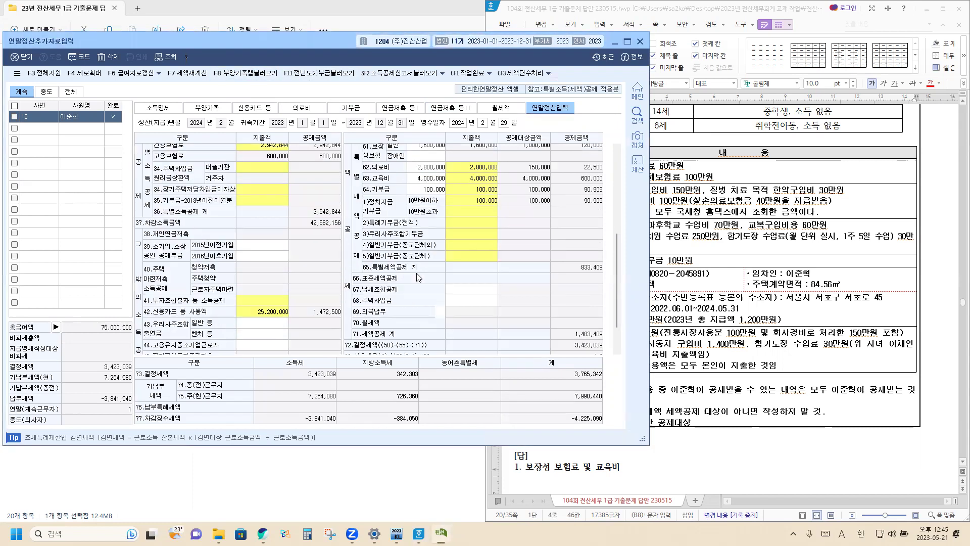
{"action": "scroll", "coordinate": [419, 275], "scroll_direction": "up", "scroll_amount": 2}
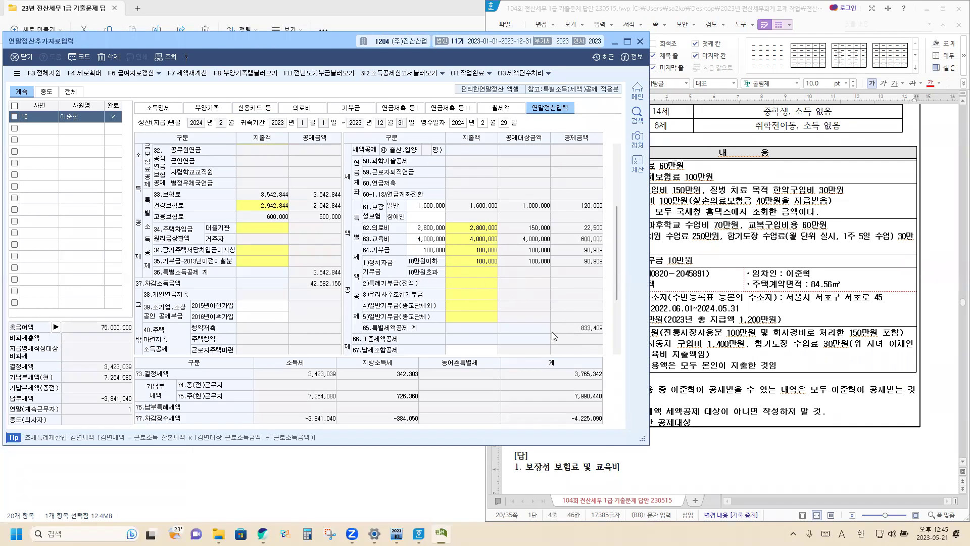
{"action": "scroll", "coordinate": [556, 329], "scroll_direction": "down", "scroll_amount": 2}
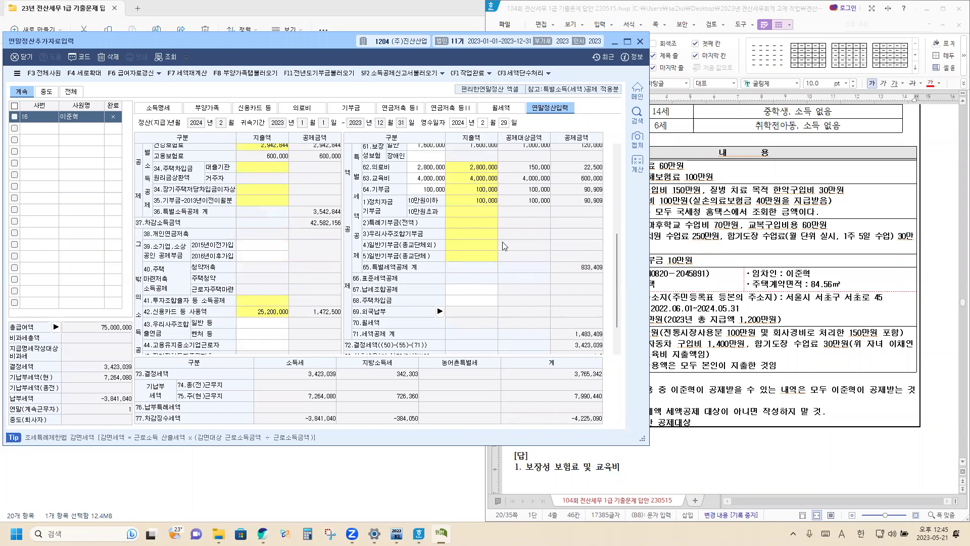
{"action": "left_click", "coordinate": [500, 109]}
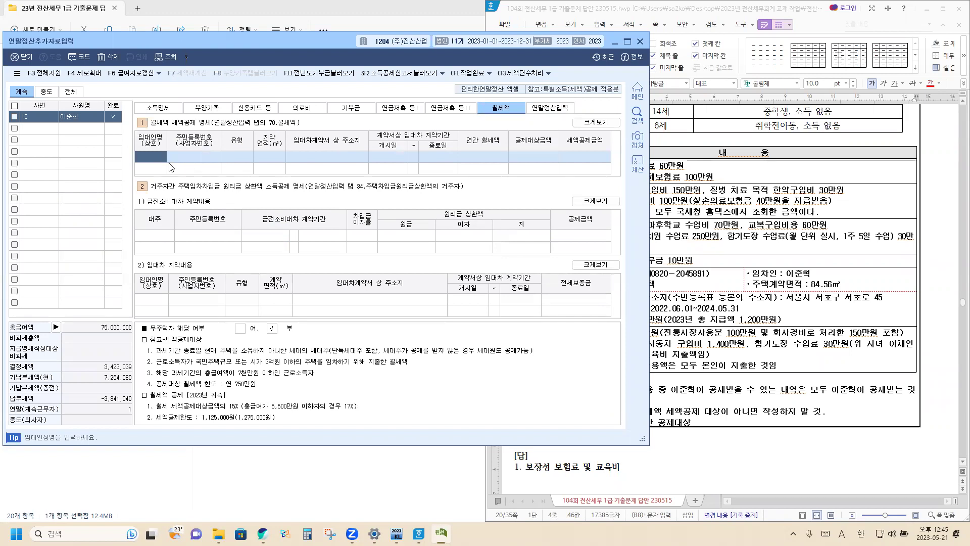
Enter the landlord's name and resident registration number in the 월세액 row.
{"action": "key", "text": "Hangul"}
{"action": "key", "text": "Return"}
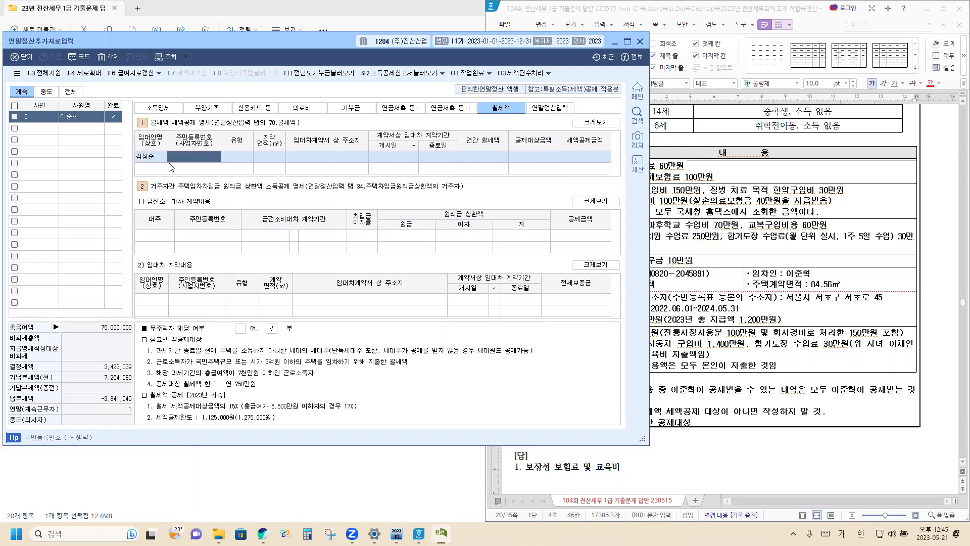
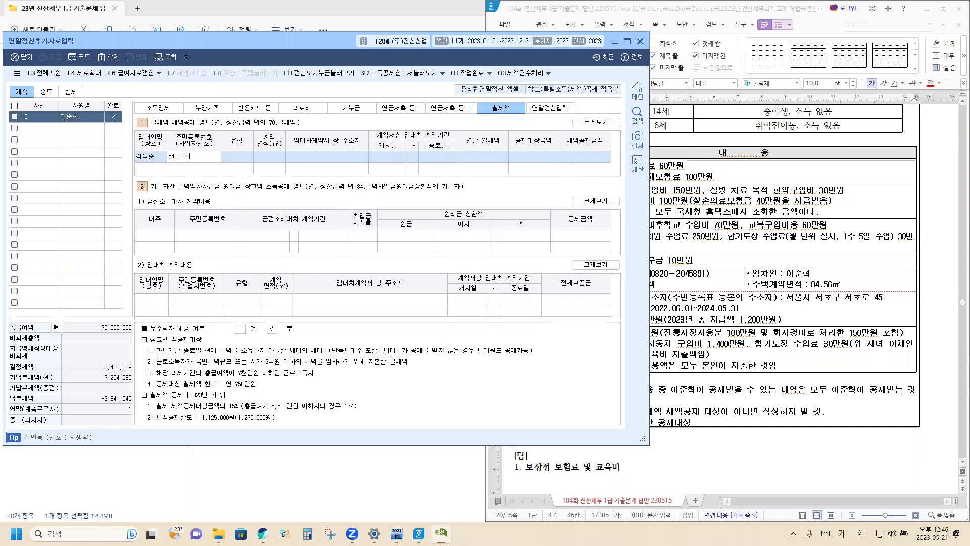
{"action": "key", "text": "Return"}
Set 단독주택, 84.56㎡, address 서울, lease 2022-06-01 to 2024-05-31 and 12,000,000 annual rent.
{"action": "key", "text": "F2"}
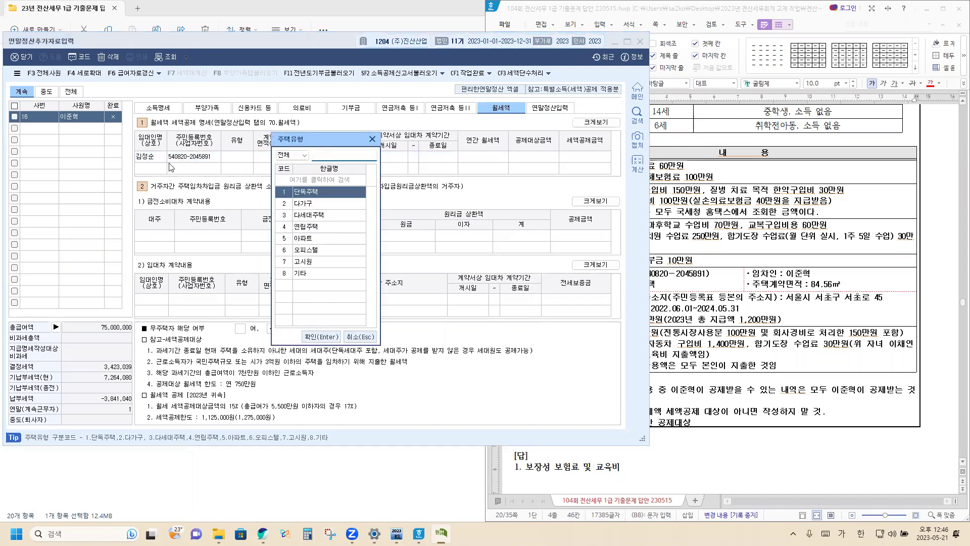
{"action": "key", "text": "Return"}
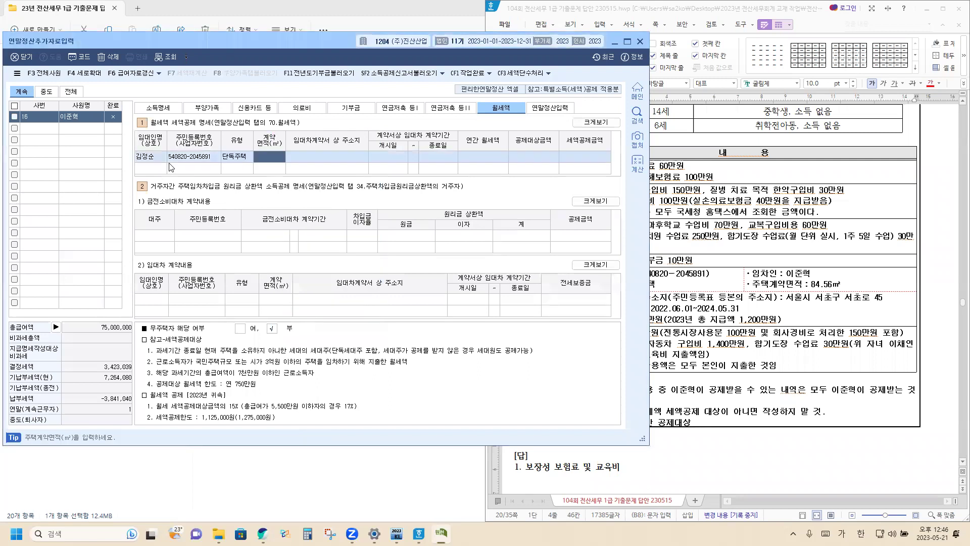
{"action": "type", "text": "84.56"}
{"action": "key", "text": "Return"}
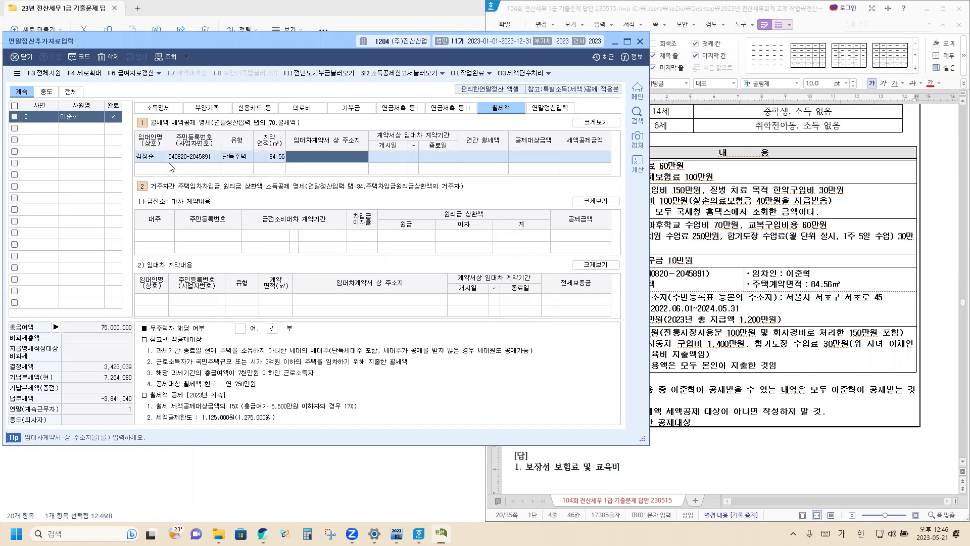
{"action": "type", "text": "서울"}
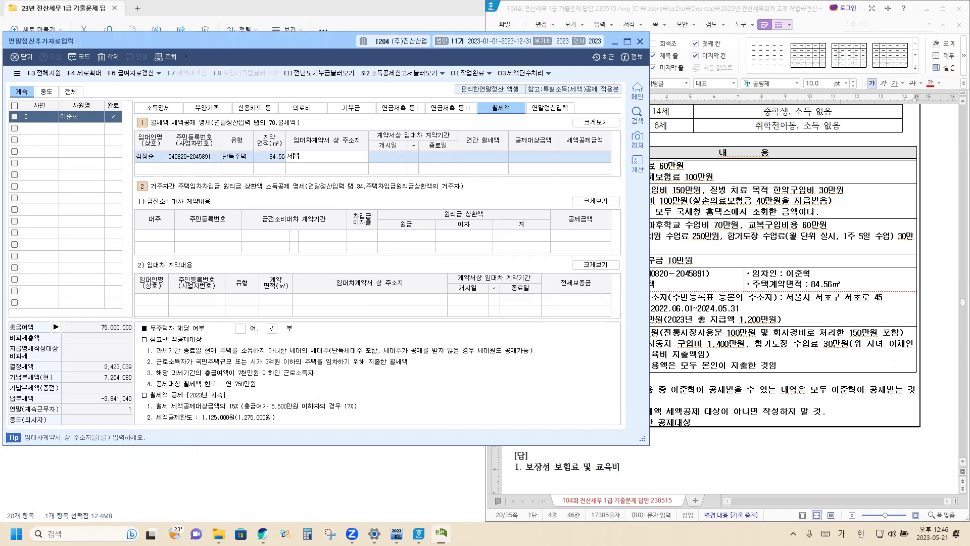
{"action": "key", "text": "Return"}
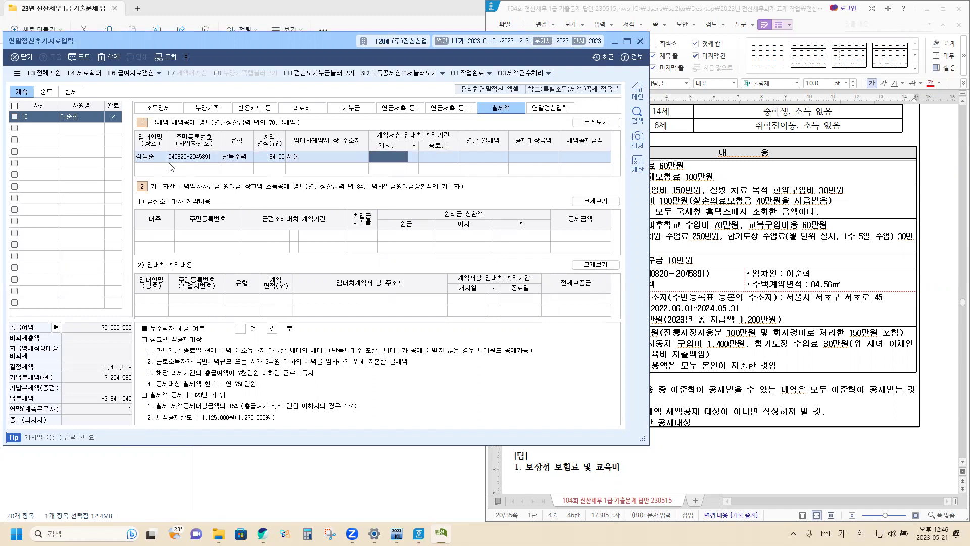
{"action": "type", "text": "20220601"}
{"action": "key", "text": "Return"}
{"action": "type", "text": "2024-05-3"}
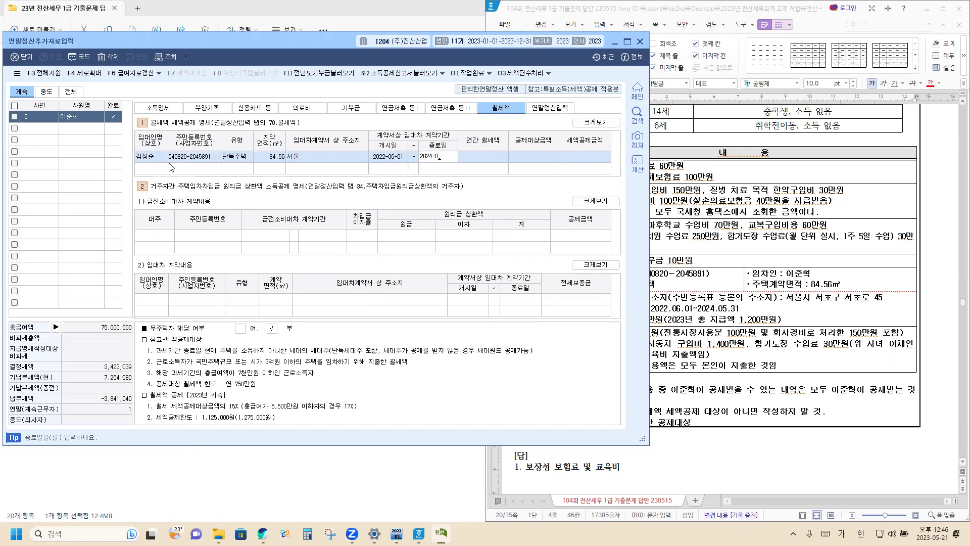
{"action": "type", "text": "1"}
{"action": "key", "text": "Return"}
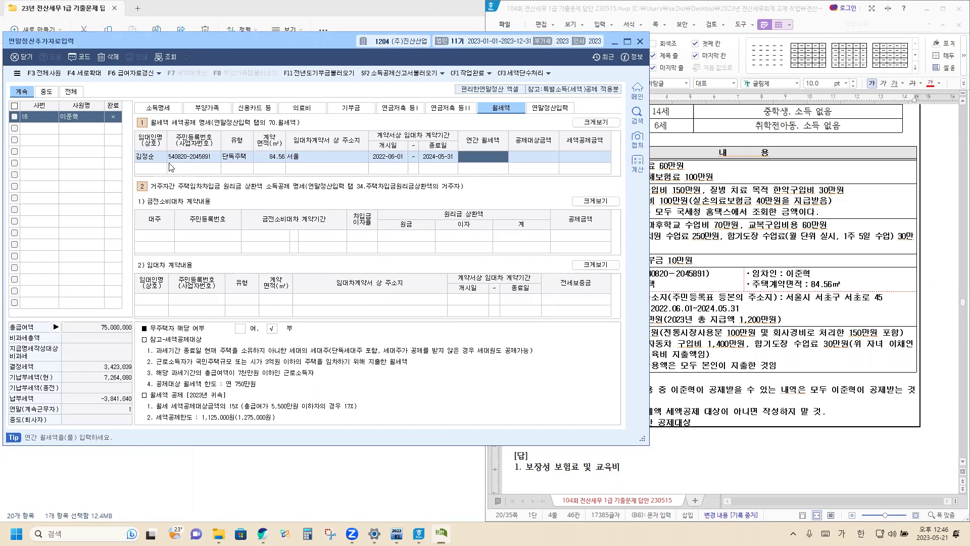
{"action": "type", "text": "12000000"}
{"action": "key", "text": "Return"}
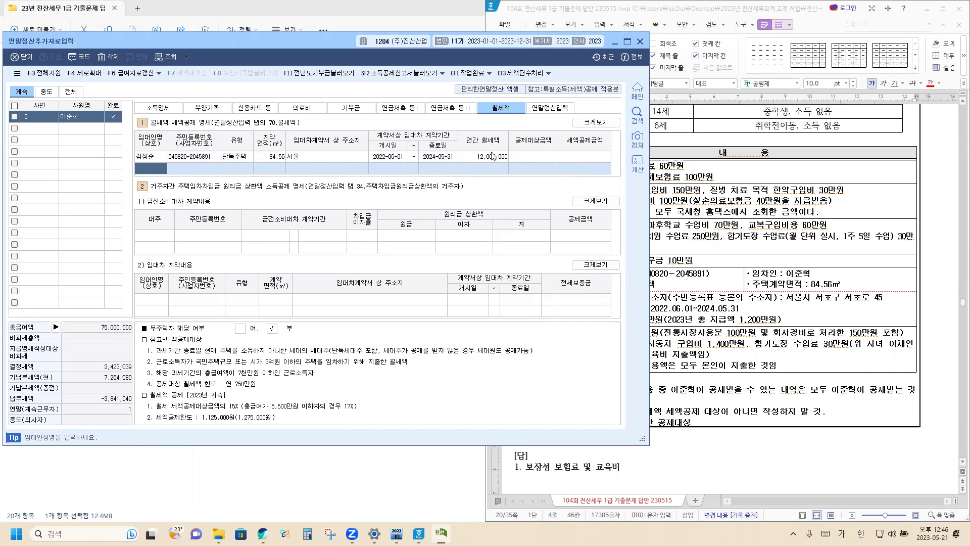
{"action": "left_click", "coordinate": [151, 157]}
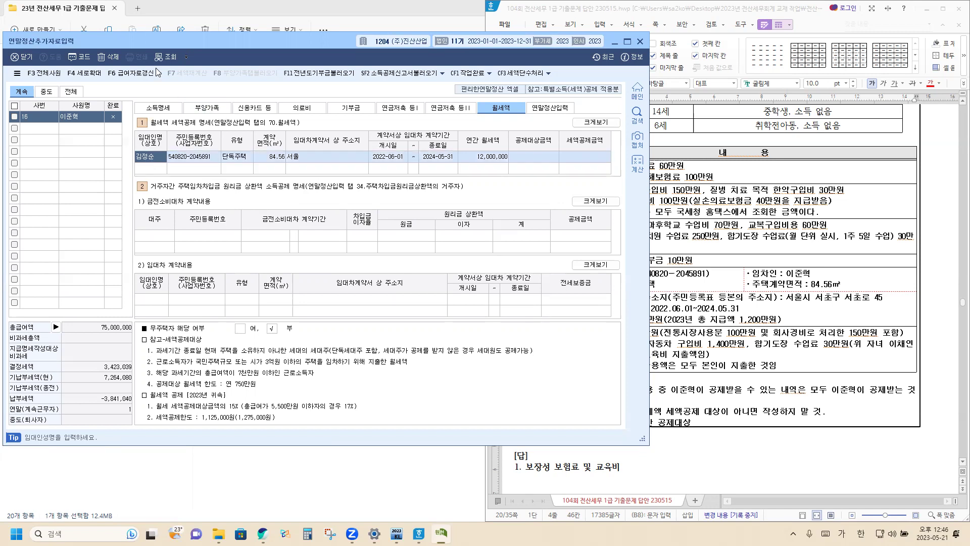
Delete the monthly-rent row, return to 연말정산입력, and switch the Hangul document to Korean input.
{"action": "left_click", "coordinate": [114, 58]}
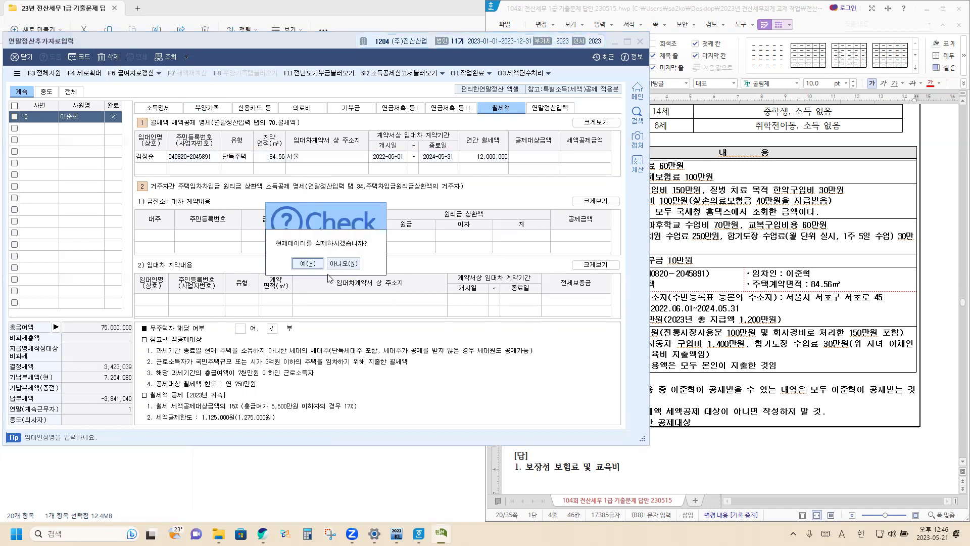
{"action": "left_click", "coordinate": [307, 264]}
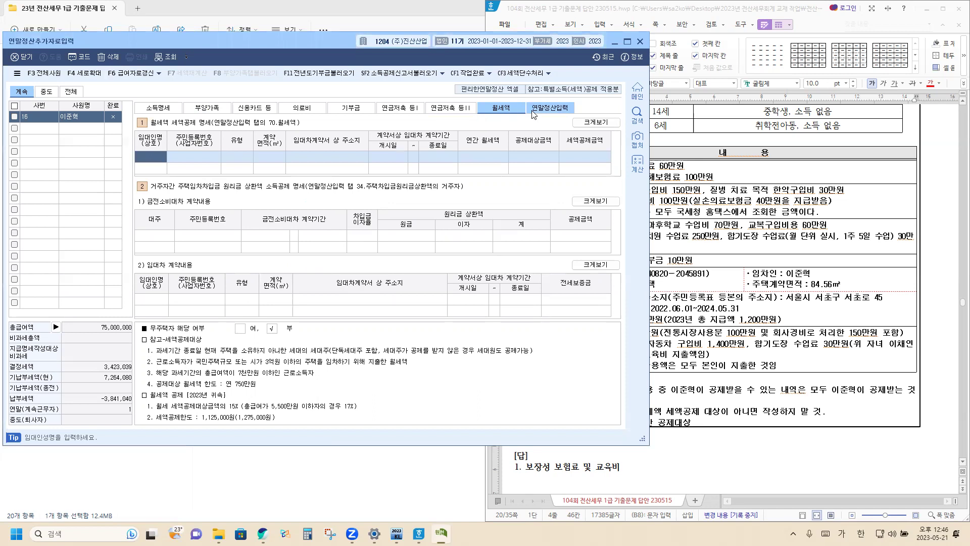
{"action": "left_click", "coordinate": [536, 108]}
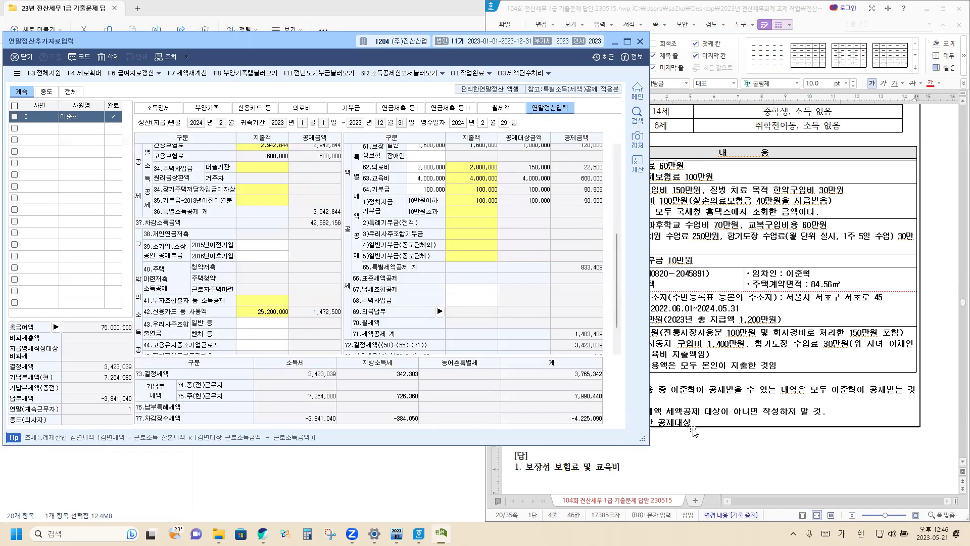
{"action": "left_click", "coordinate": [709, 445]}
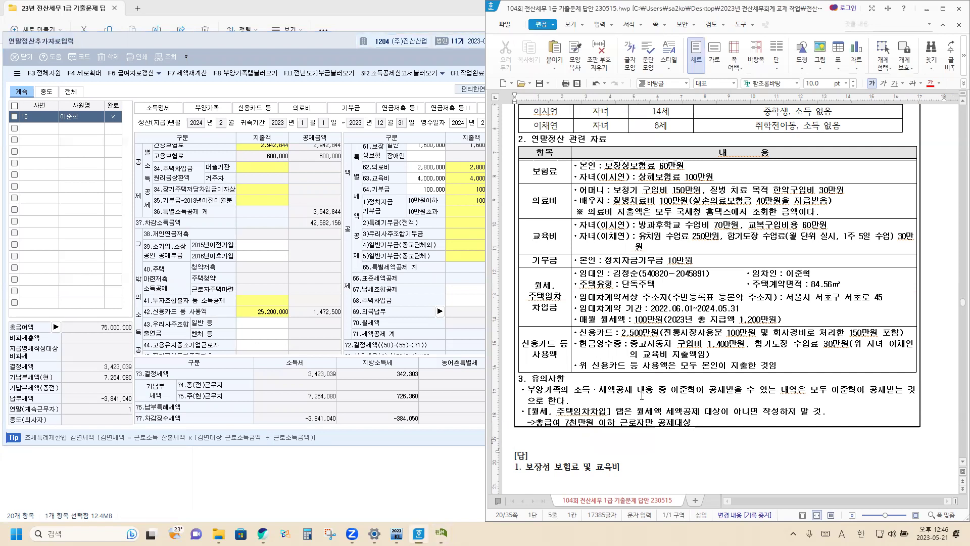
{"action": "key", "text": "Hangul"}
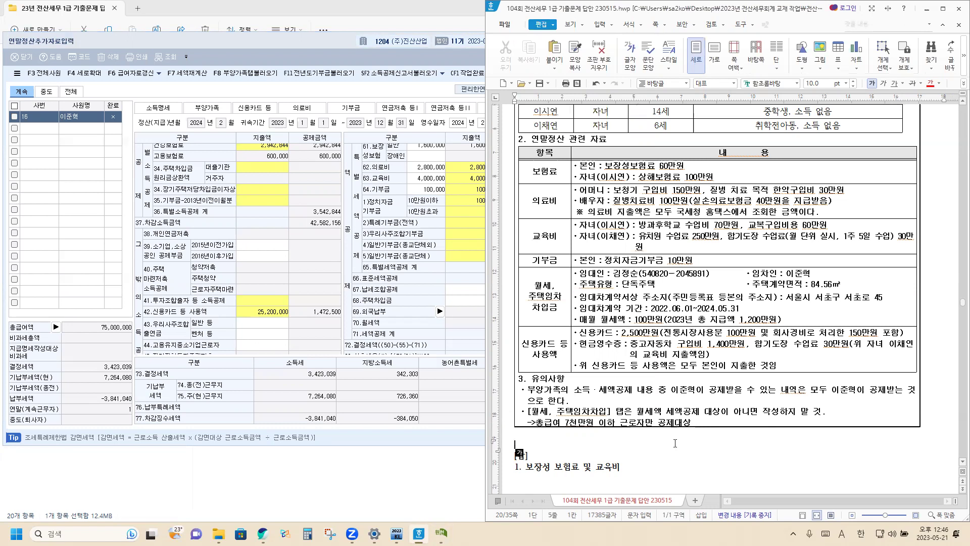